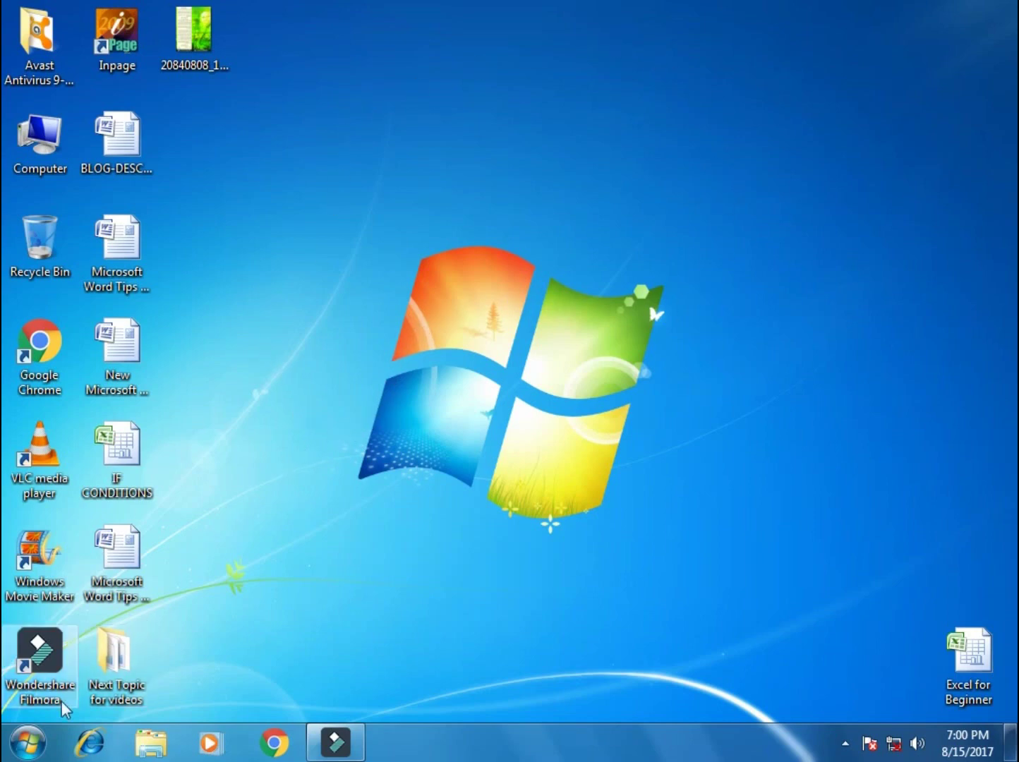
# Step: Launch Microsoft Office Excel 2007 from the installed Microsoft Office programs
pyautogui.click(29, 753)
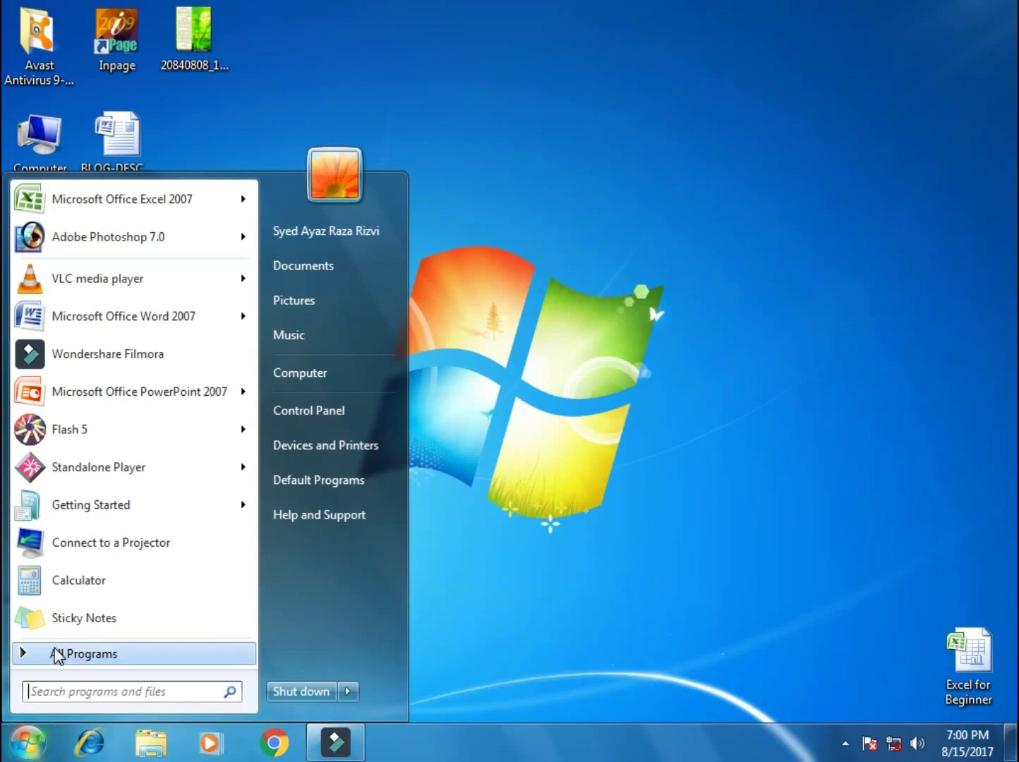
pyautogui.click(122, 660)
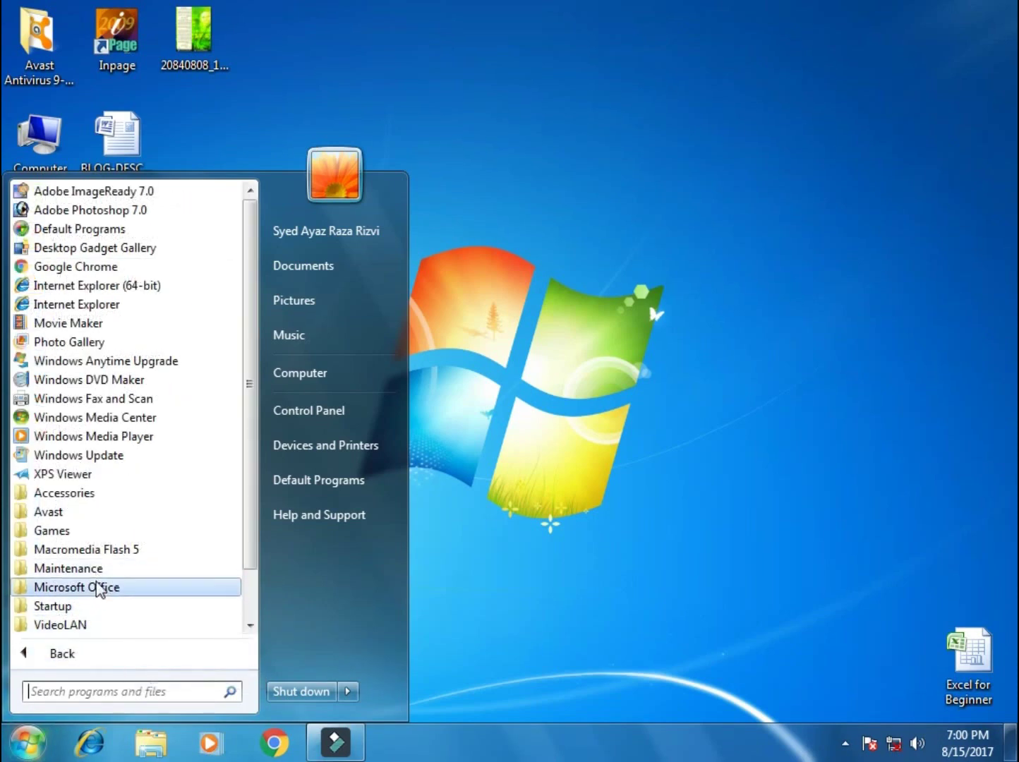
pyautogui.click(58, 588)
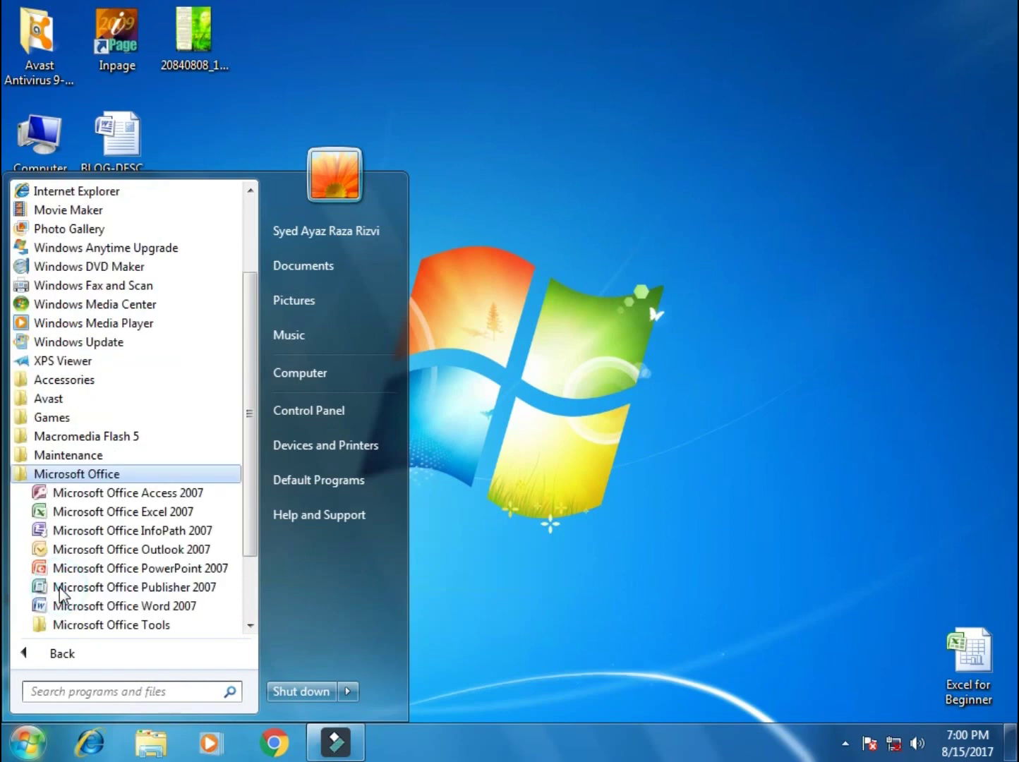
pyautogui.click(102, 513)
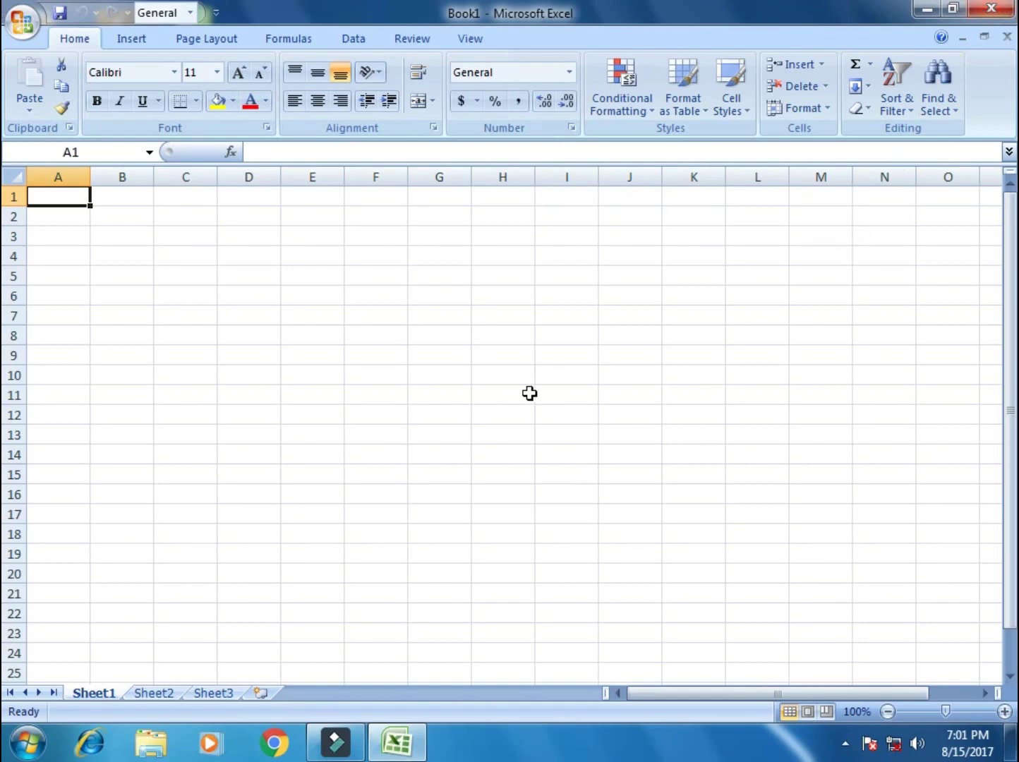
# Step: Close the blank workbook and open the Excel for Beginner workbook from the desktop, showing the start of its topic list
pyautogui.click(994, 9)
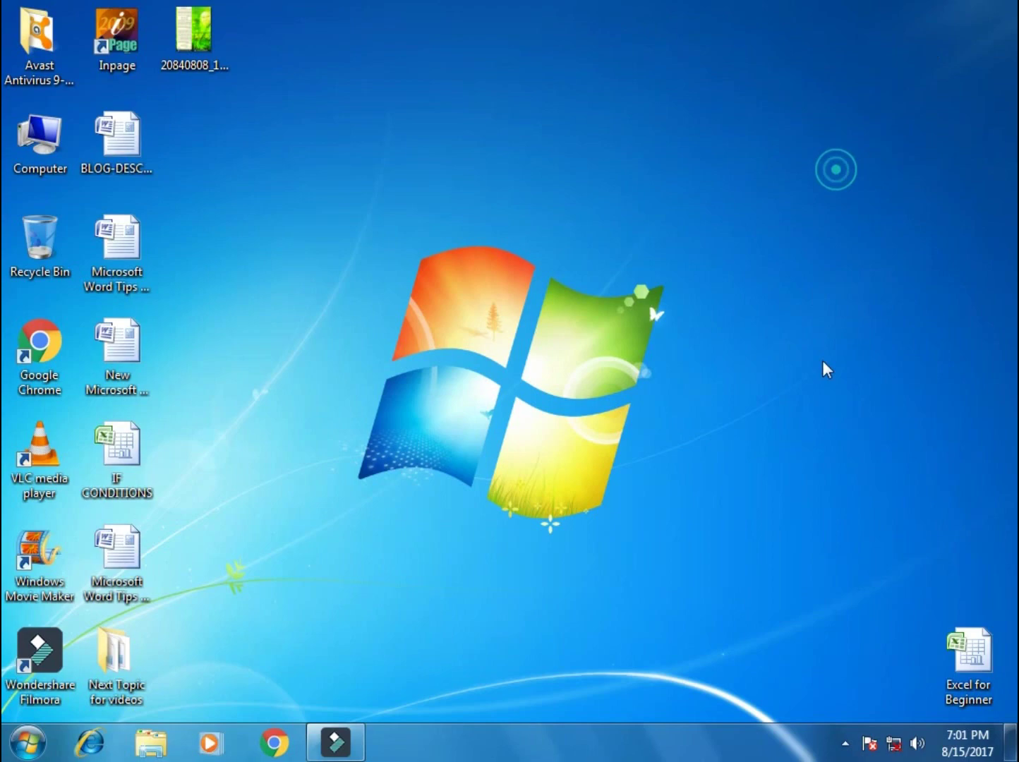
pyautogui.doubleClick(970, 677)
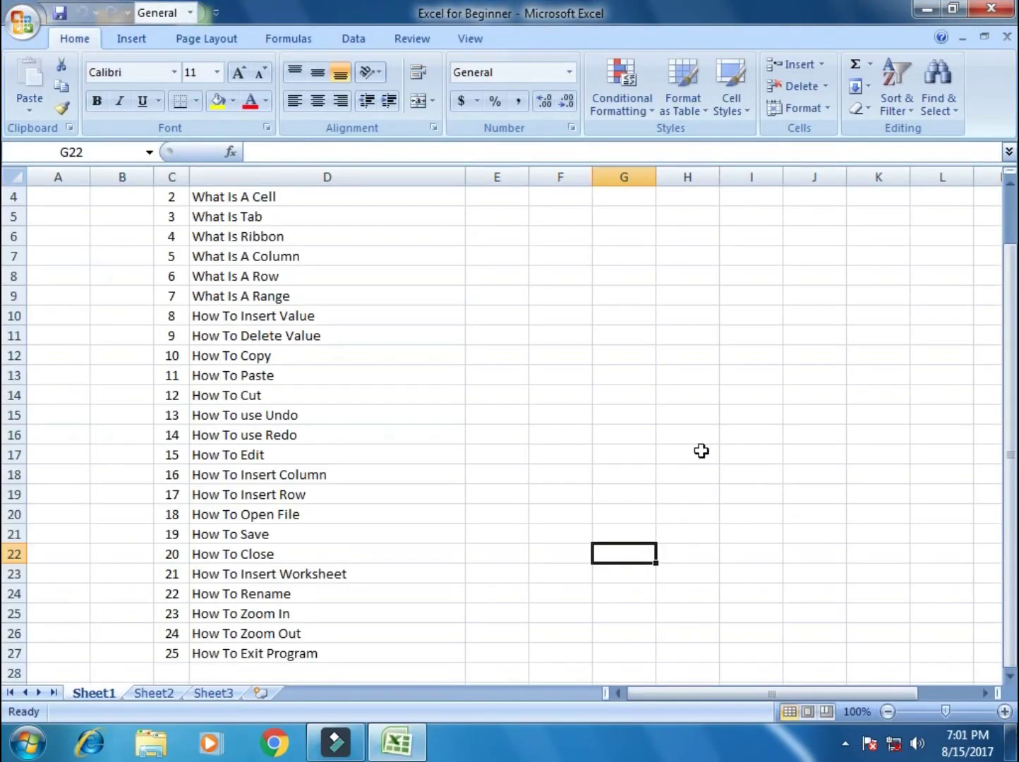
pyautogui.click(623, 416)
pyautogui.scroll(1, 623, 416)
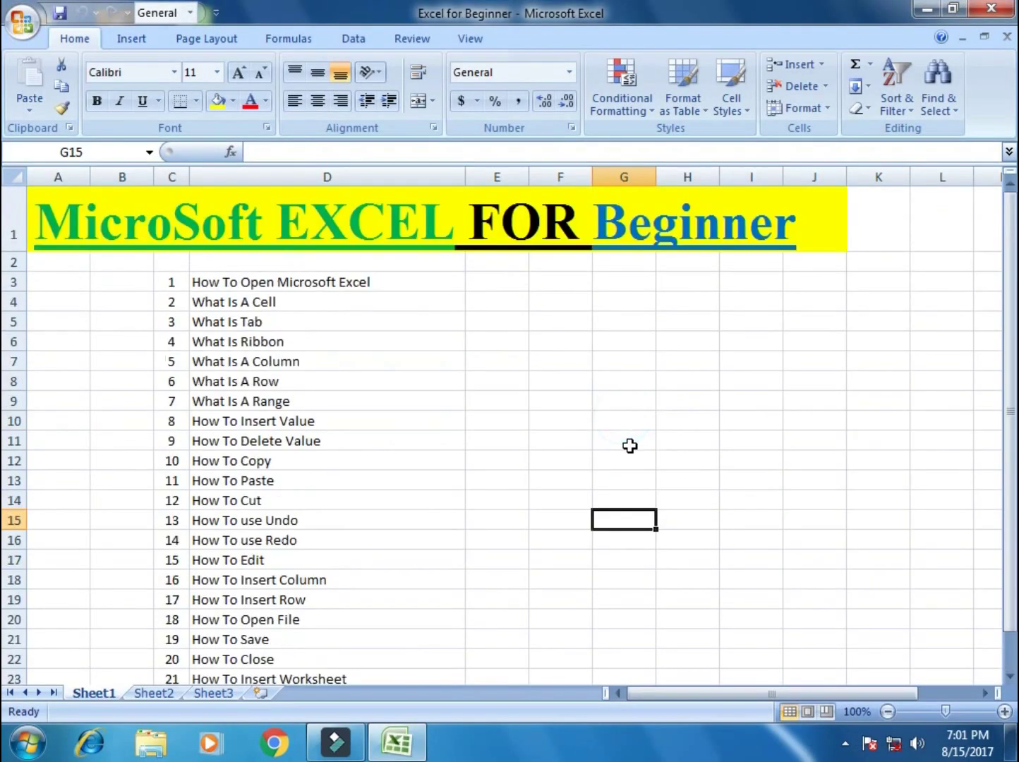
pyautogui.click(557, 356)
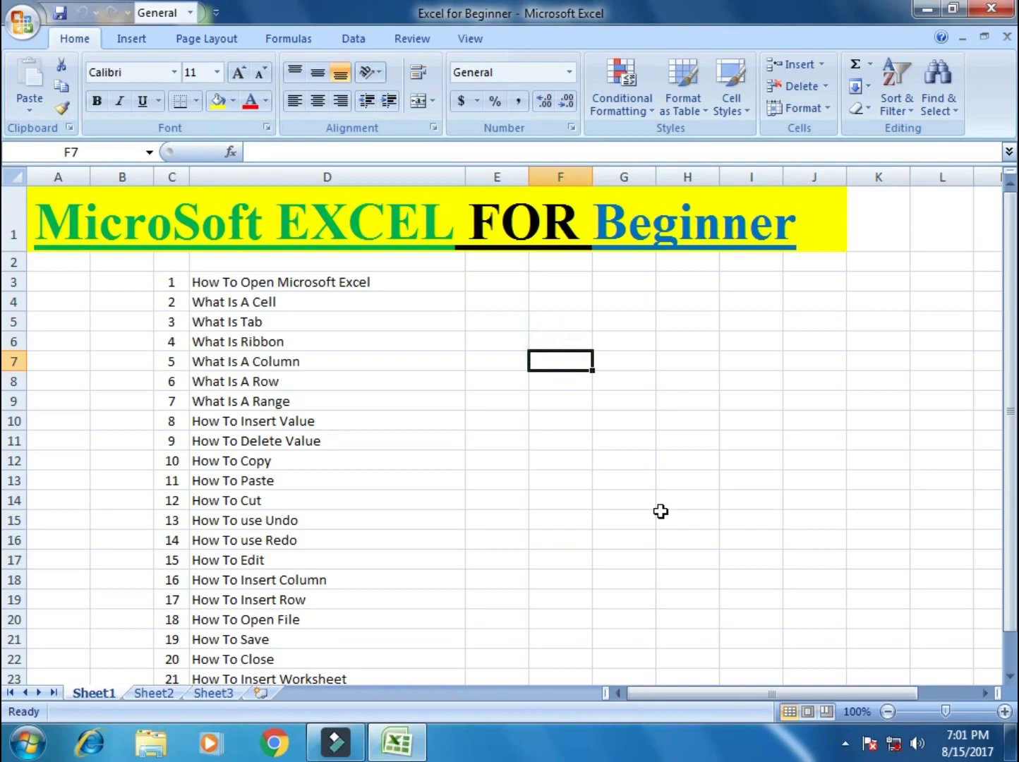
pyautogui.click(478, 381)
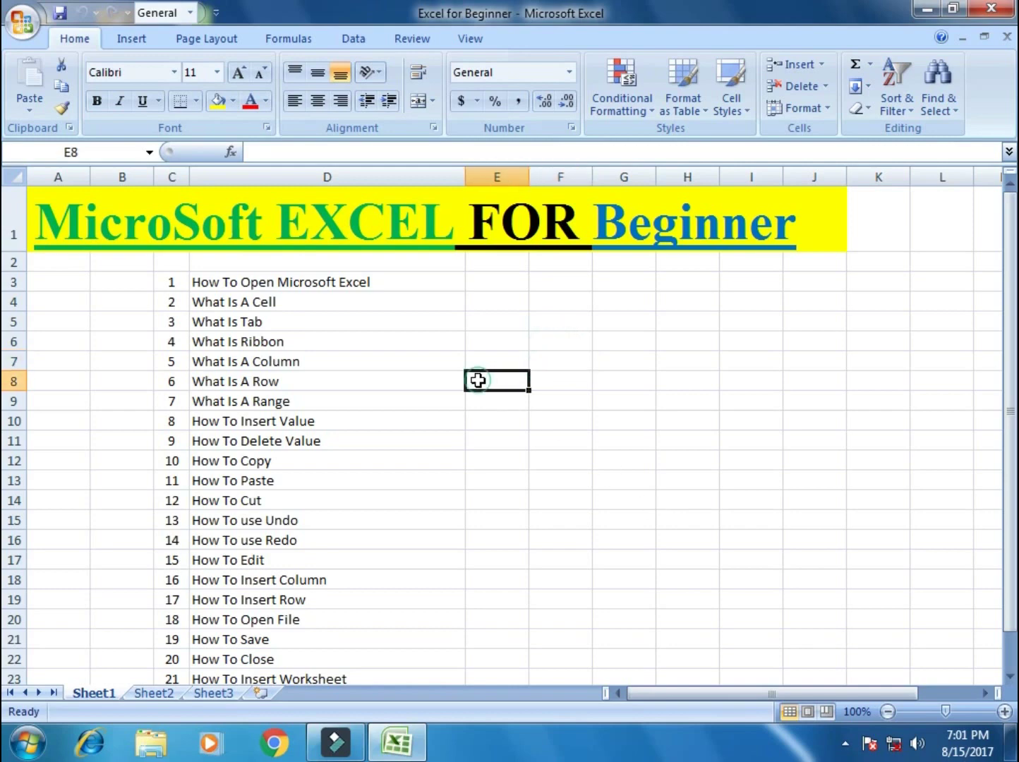
pyautogui.click(531, 327)
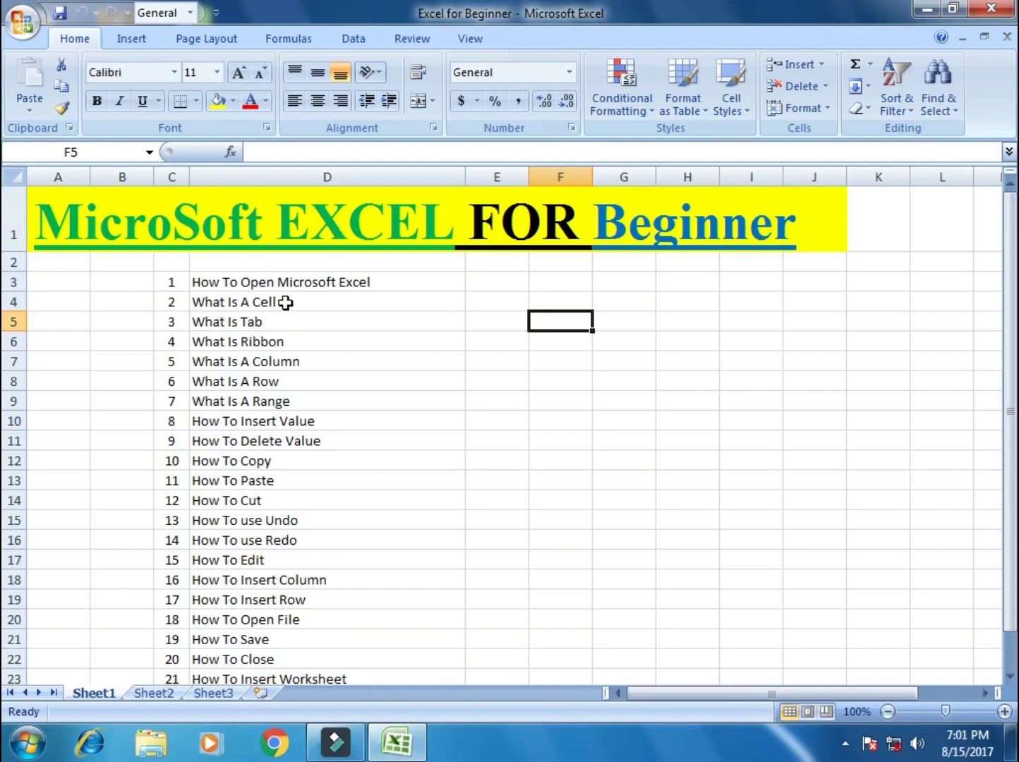
# Step: Select individual empty cells one at a time in columns F to H beside the topic list
pyautogui.click(667, 396)
pyautogui.click(599, 307)
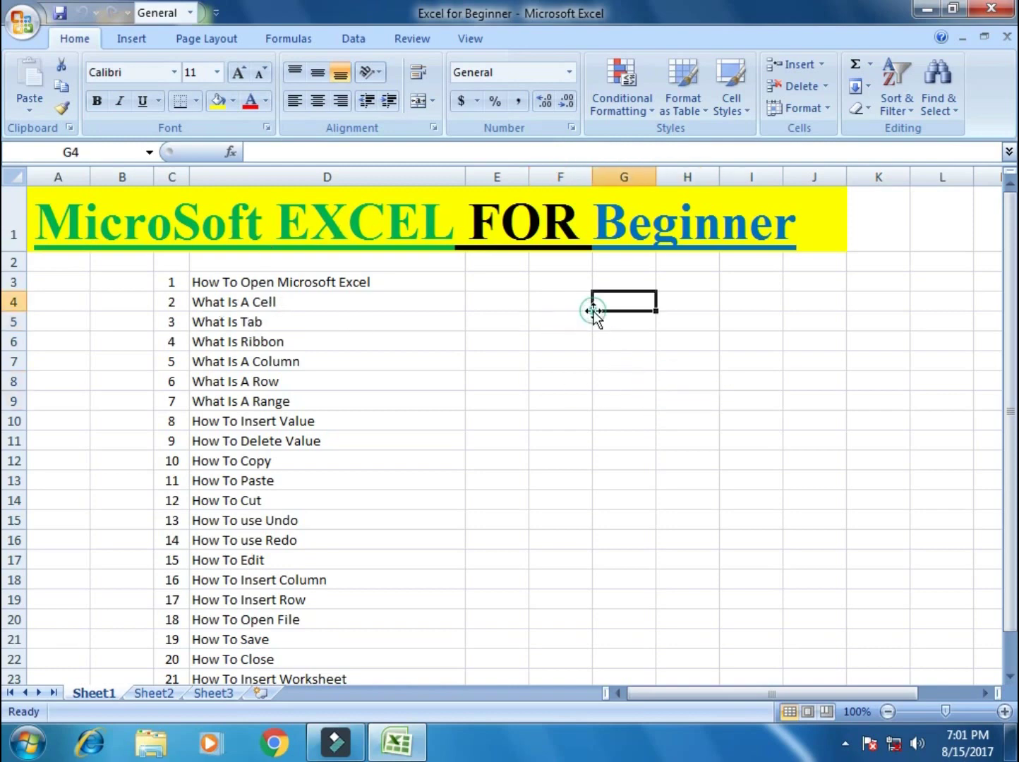
pyautogui.click(607, 335)
pyautogui.click(625, 361)
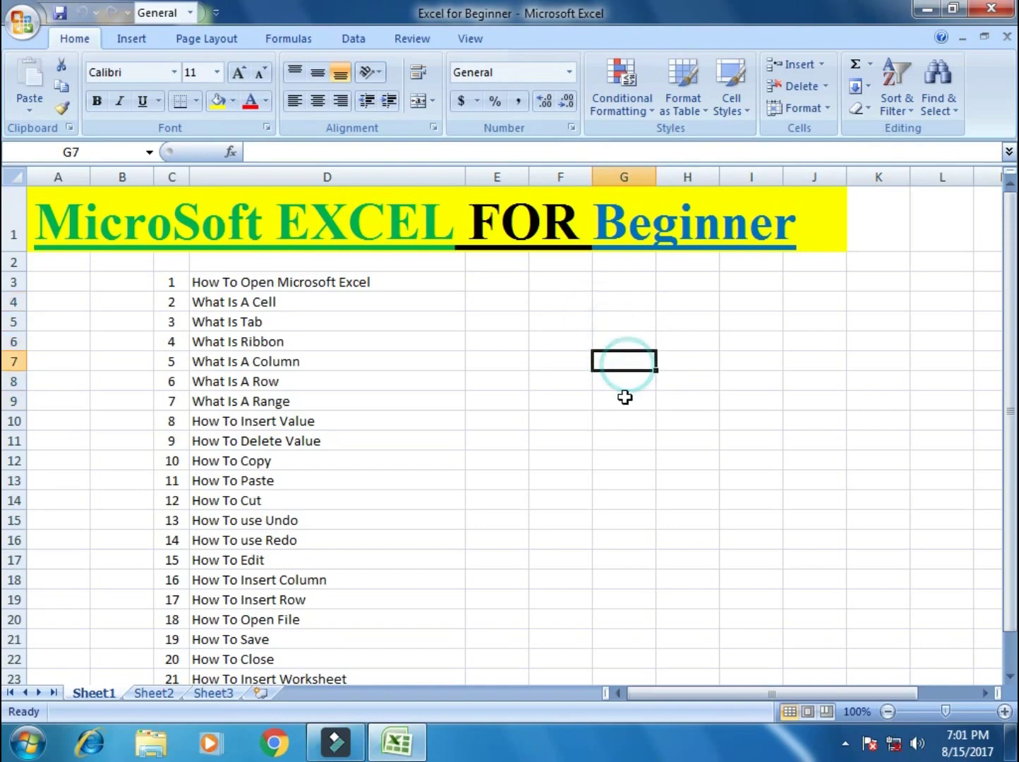
pyautogui.click(625, 397)
pyautogui.click(615, 446)
pyautogui.click(531, 366)
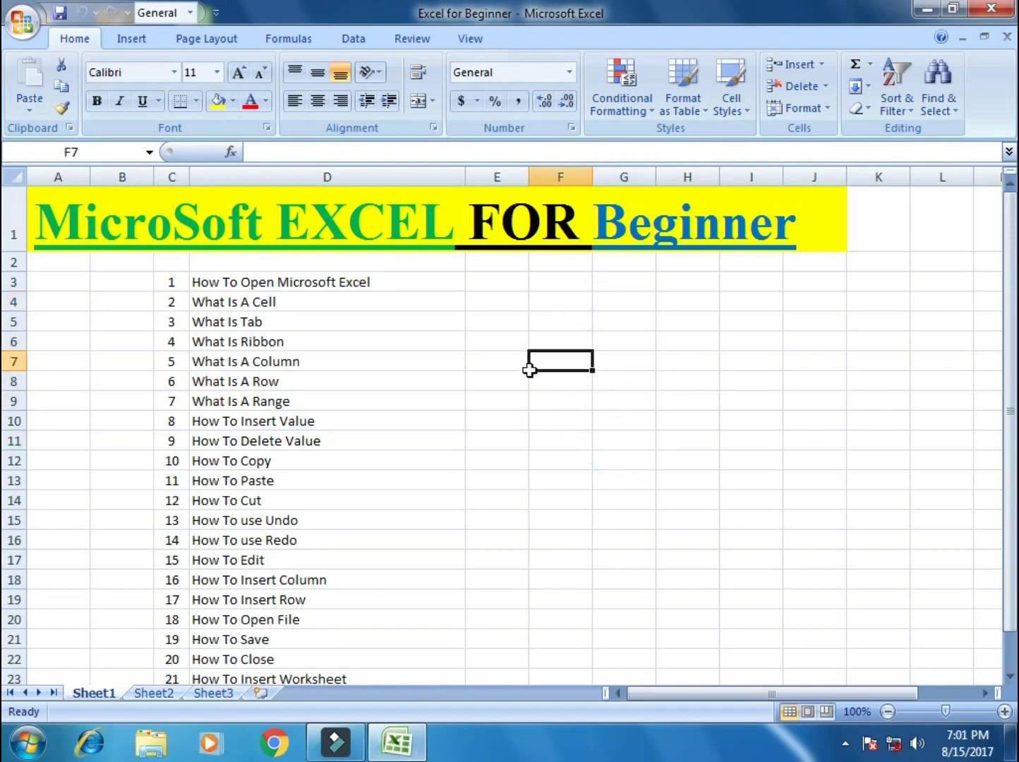
pyautogui.click(675, 323)
pyautogui.click(689, 389)
pyautogui.click(660, 437)
pyautogui.click(603, 437)
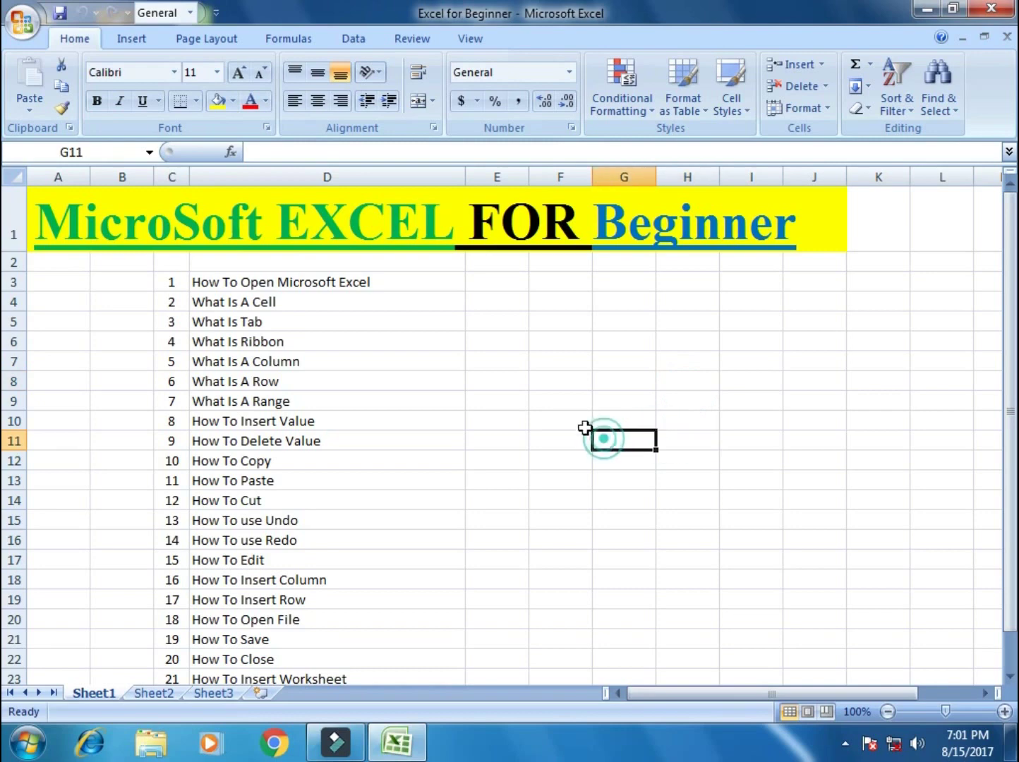
pyautogui.click(571, 420)
pyautogui.click(556, 379)
pyautogui.click(550, 325)
pyautogui.click(634, 342)
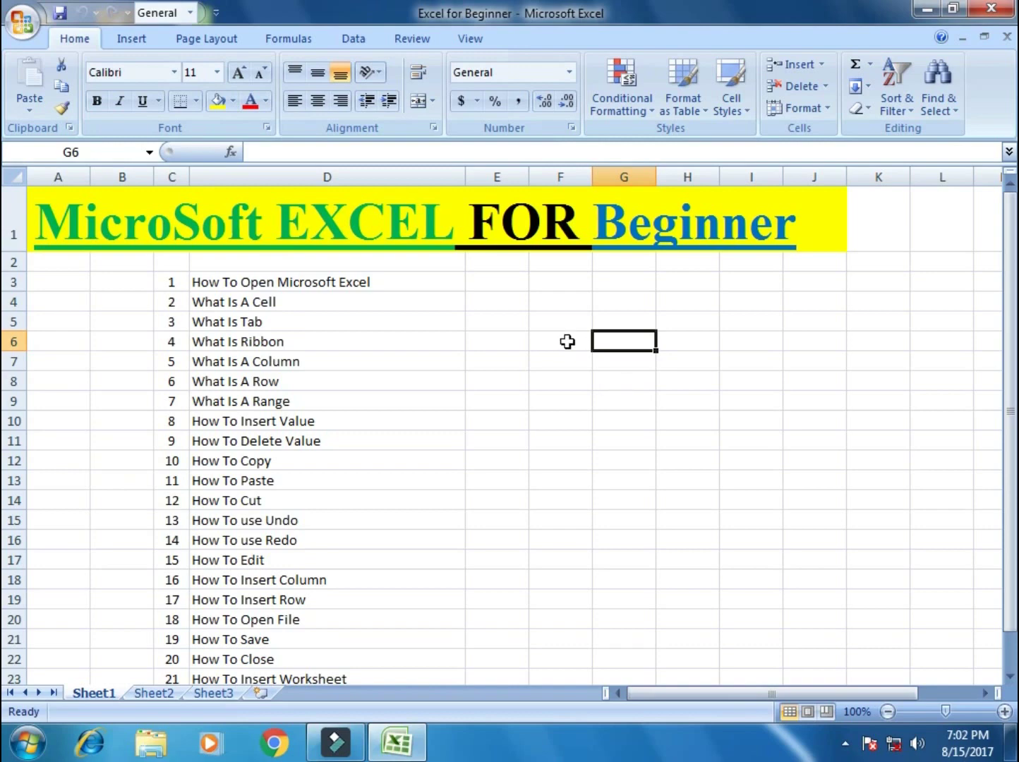
# Step: Select the ranges F5:J13 and F7:K12, followed by several single cells ending on H14
pyautogui.moveTo(553, 321); pyautogui.dragTo(816, 477)
pyautogui.moveTo(580, 362); pyautogui.dragTo(863, 466)
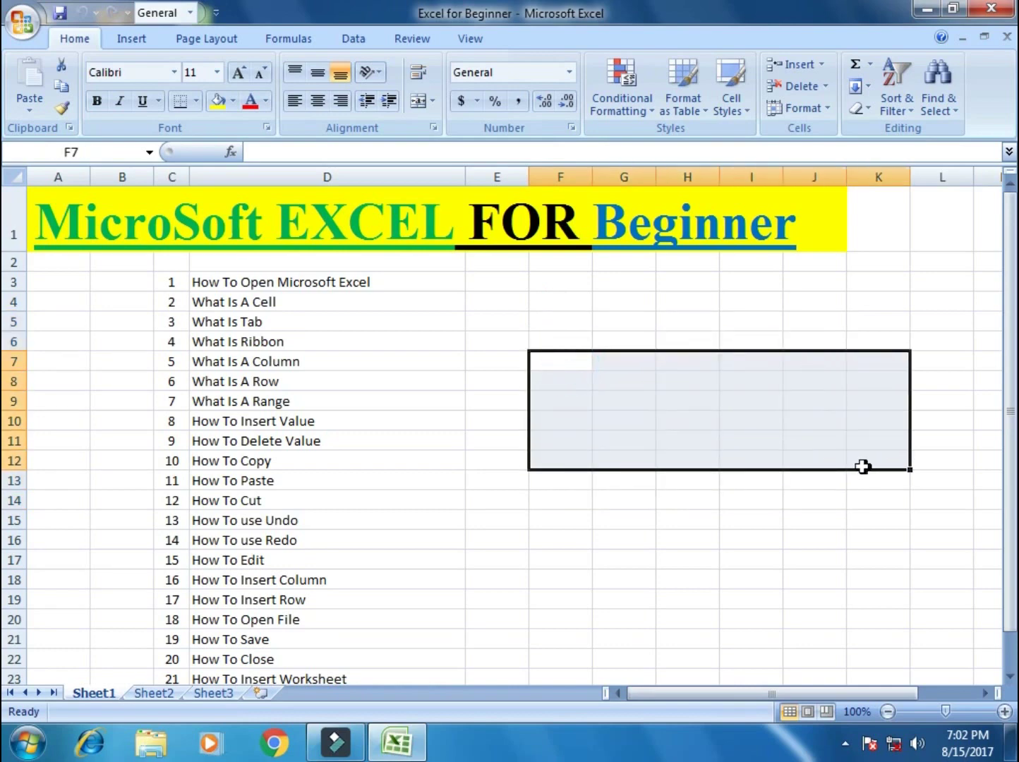
pyautogui.click(561, 302)
pyautogui.click(696, 325)
pyautogui.click(665, 427)
pyautogui.click(604, 432)
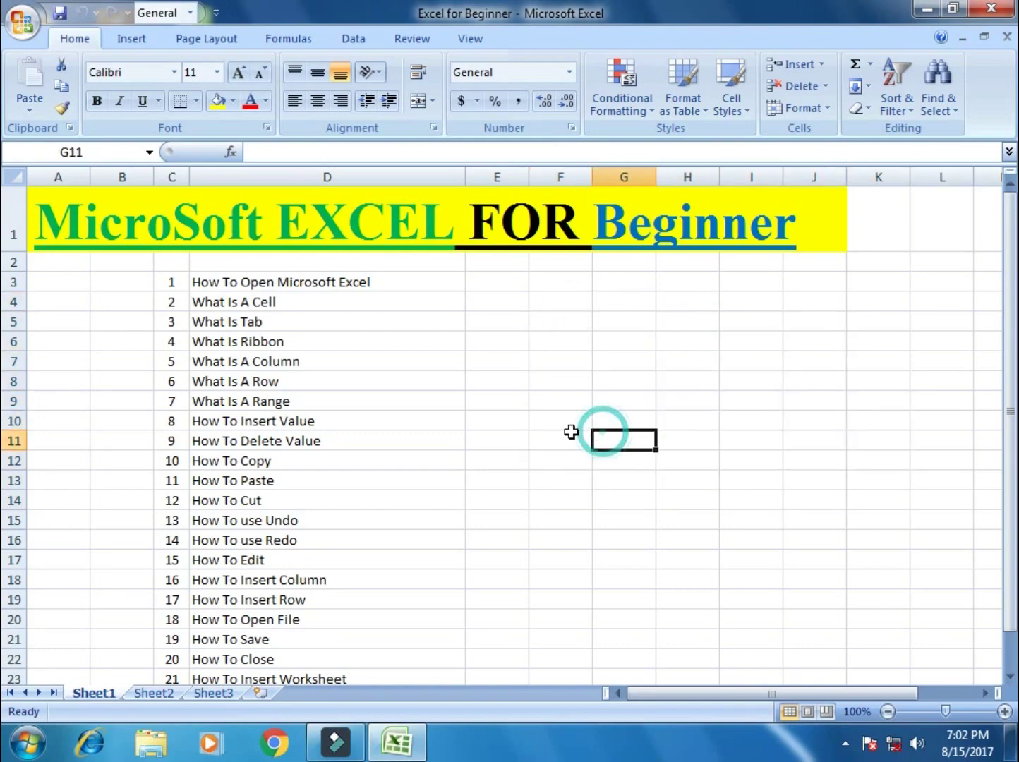
pyautogui.click(553, 413)
pyautogui.click(675, 416)
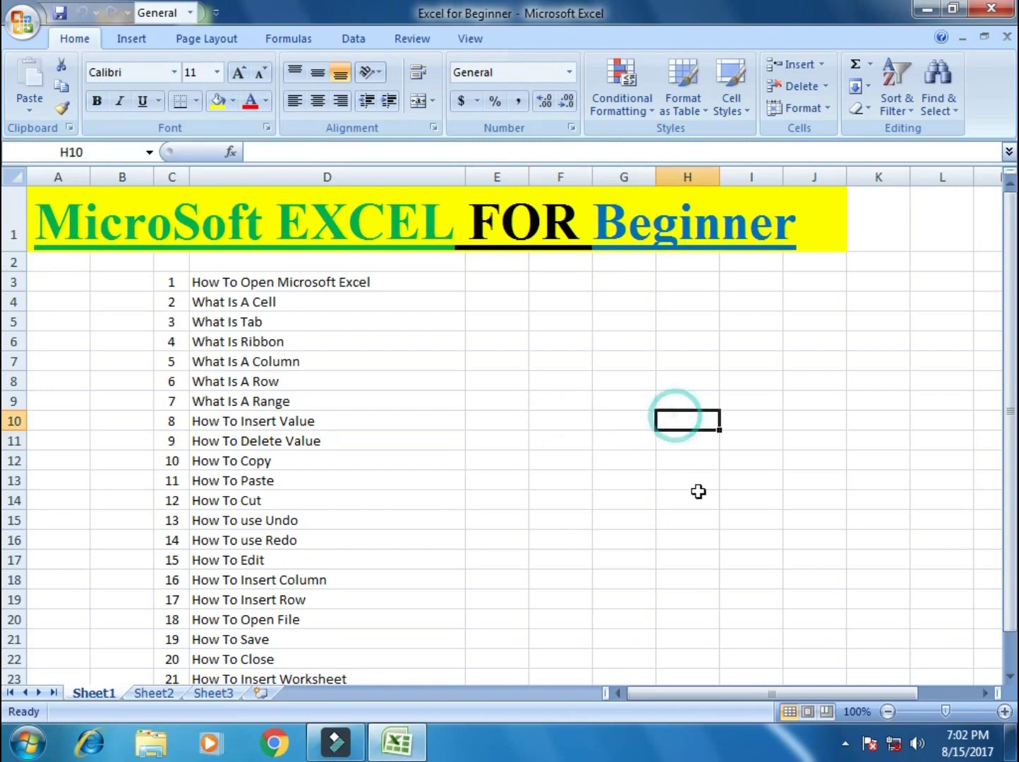
pyautogui.click(667, 494)
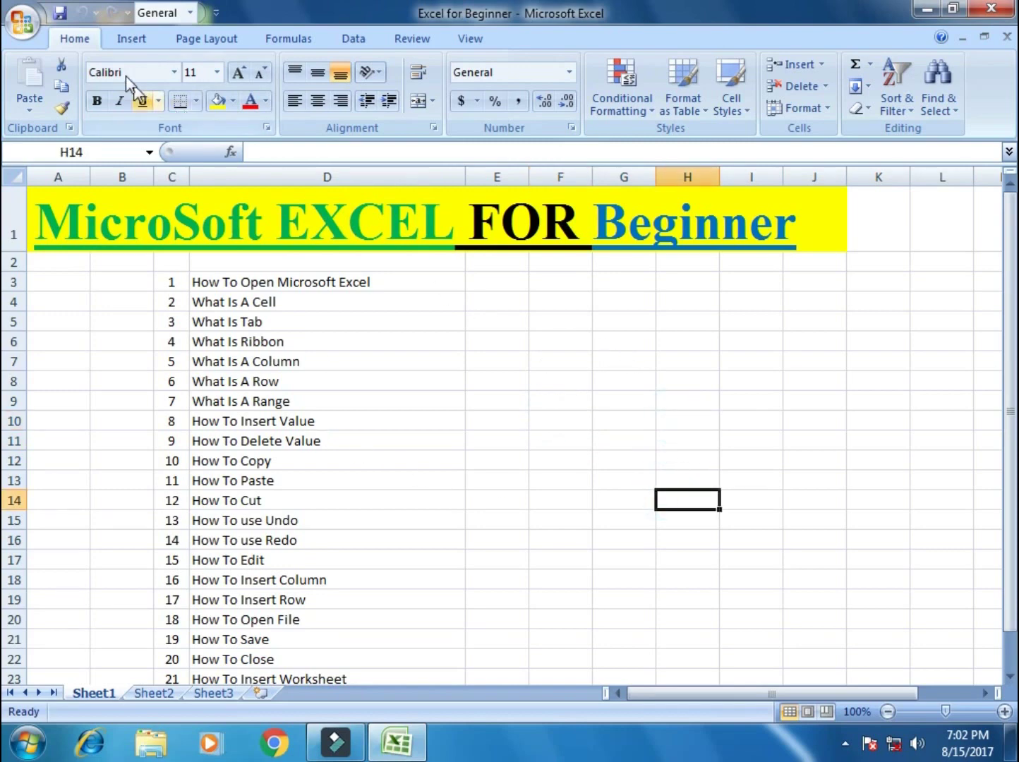
# Step: Examine the ribbon commands of each category from Home through View, revisit Insert, and return to Home
pyautogui.click(75, 43)
pyautogui.click(131, 39)
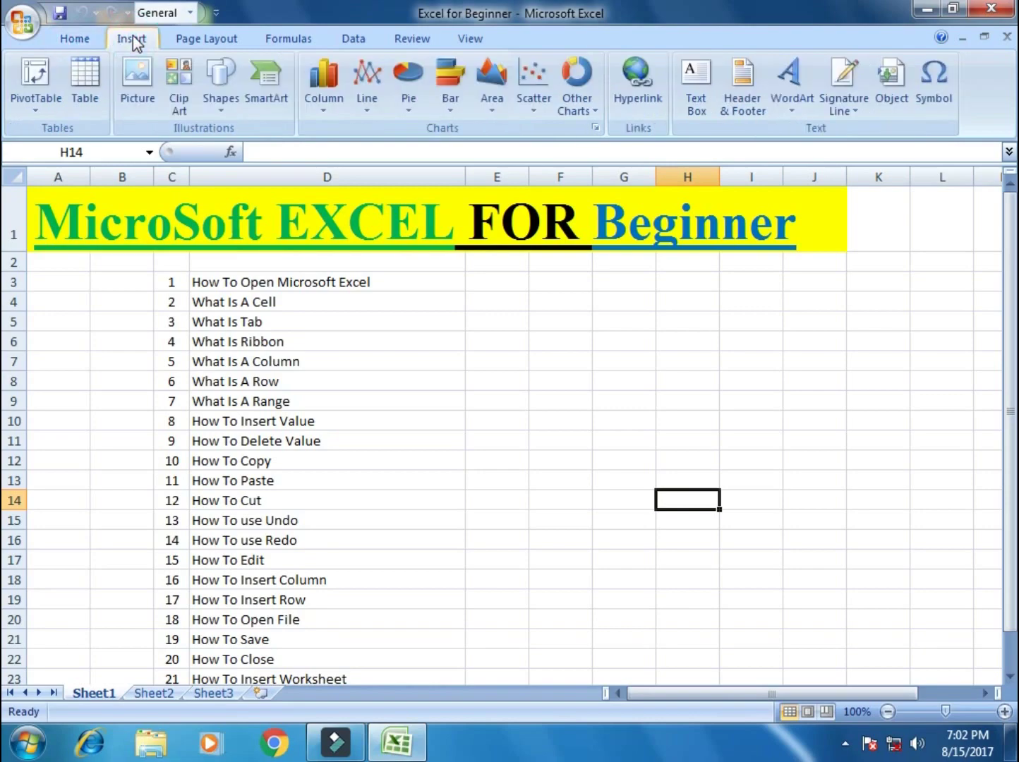
pyautogui.click(201, 38)
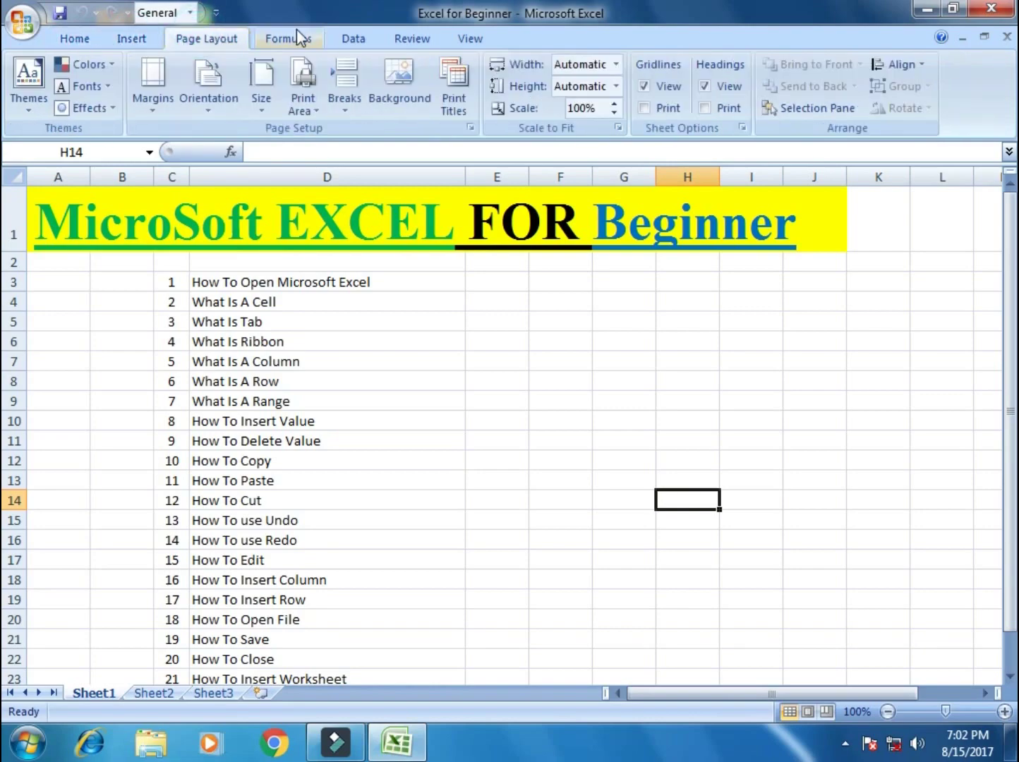
pyautogui.click(297, 33)
pyautogui.click(357, 39)
pyautogui.click(403, 41)
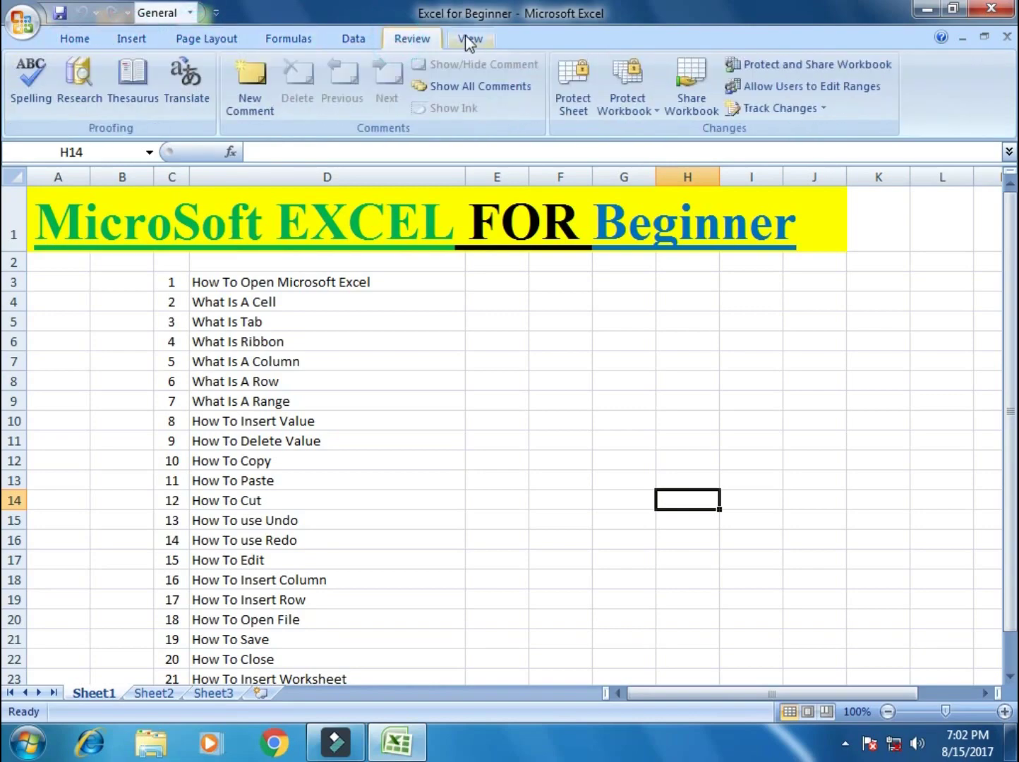
pyautogui.click(472, 41)
pyautogui.click(77, 38)
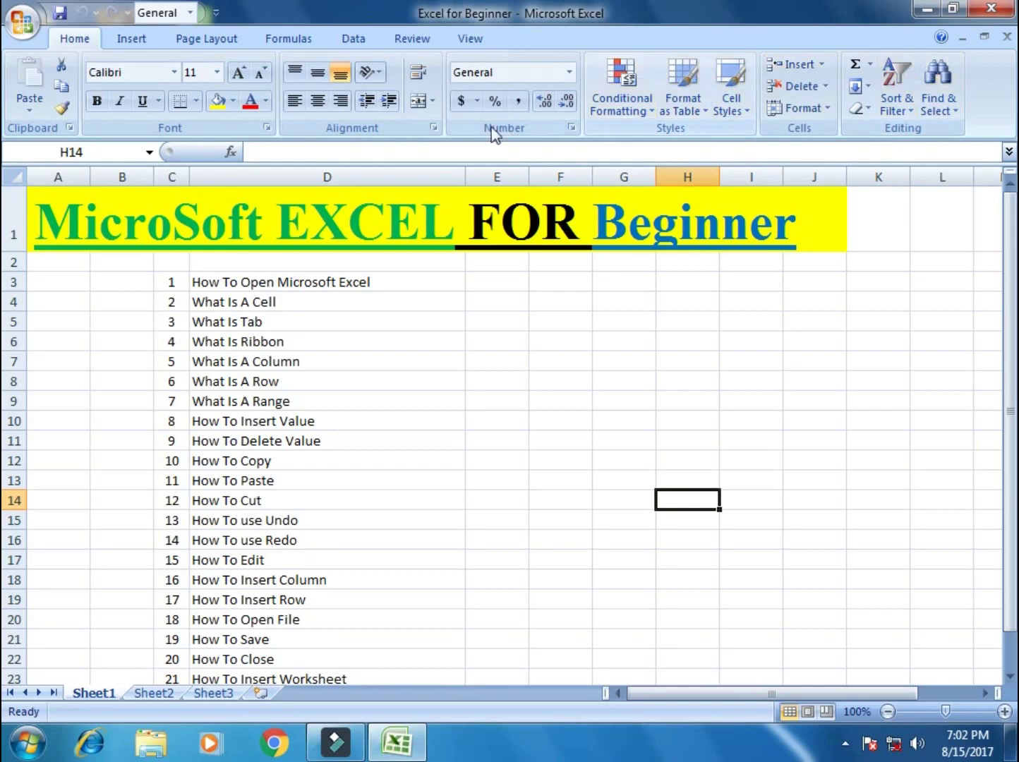
pyautogui.click(146, 37)
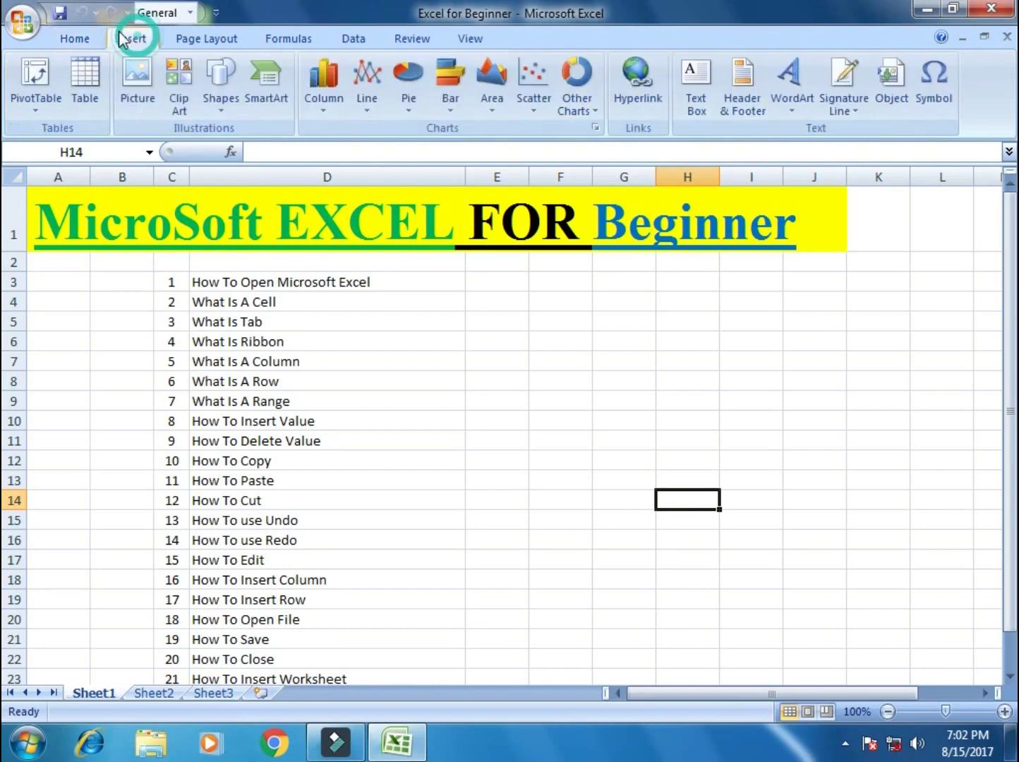
pyautogui.click(80, 40)
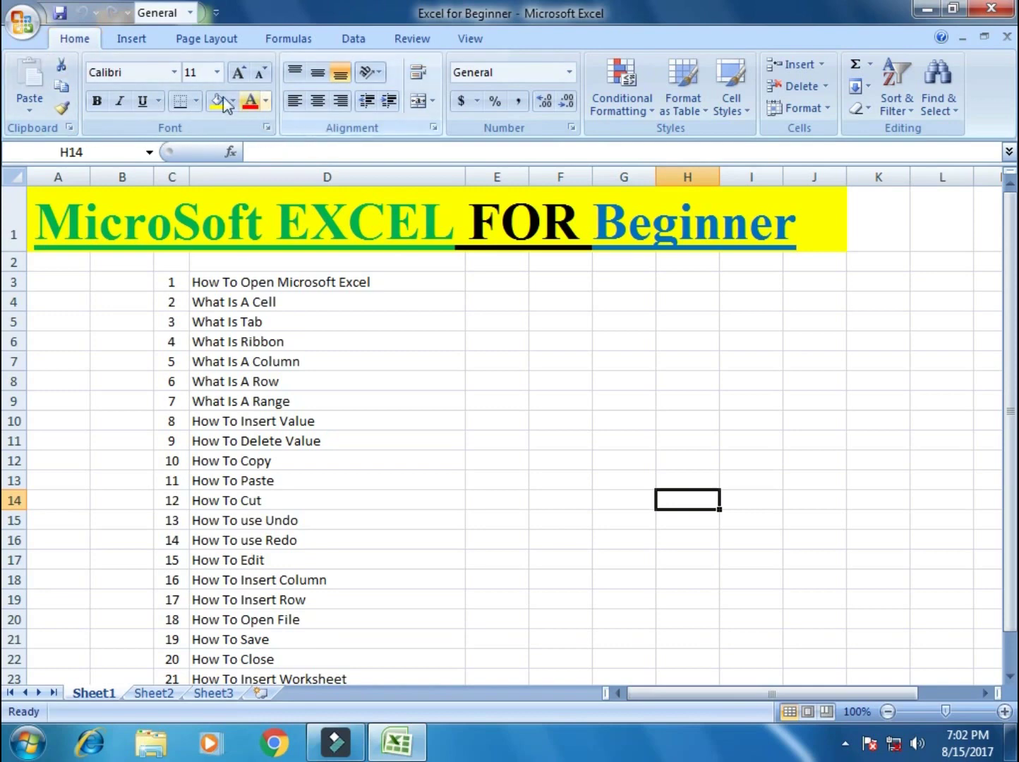
# Step: Minimize the ribbon and restore it through the Quick Access Toolbar customization options
pyautogui.click(216, 12)
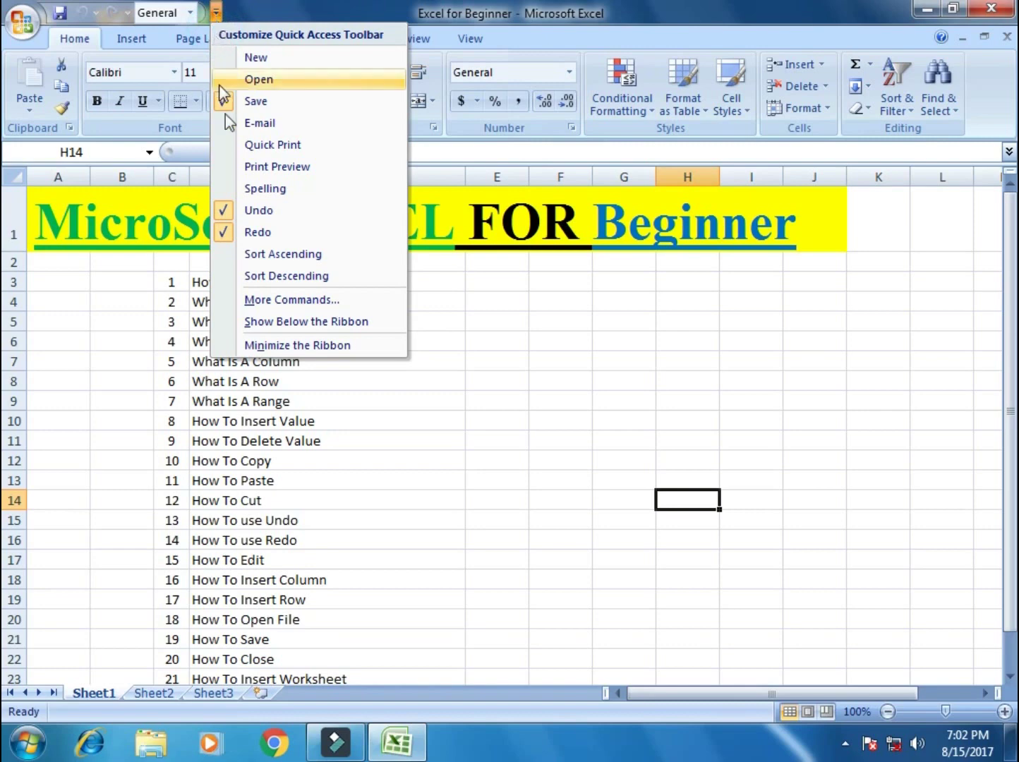
pyautogui.click(300, 345)
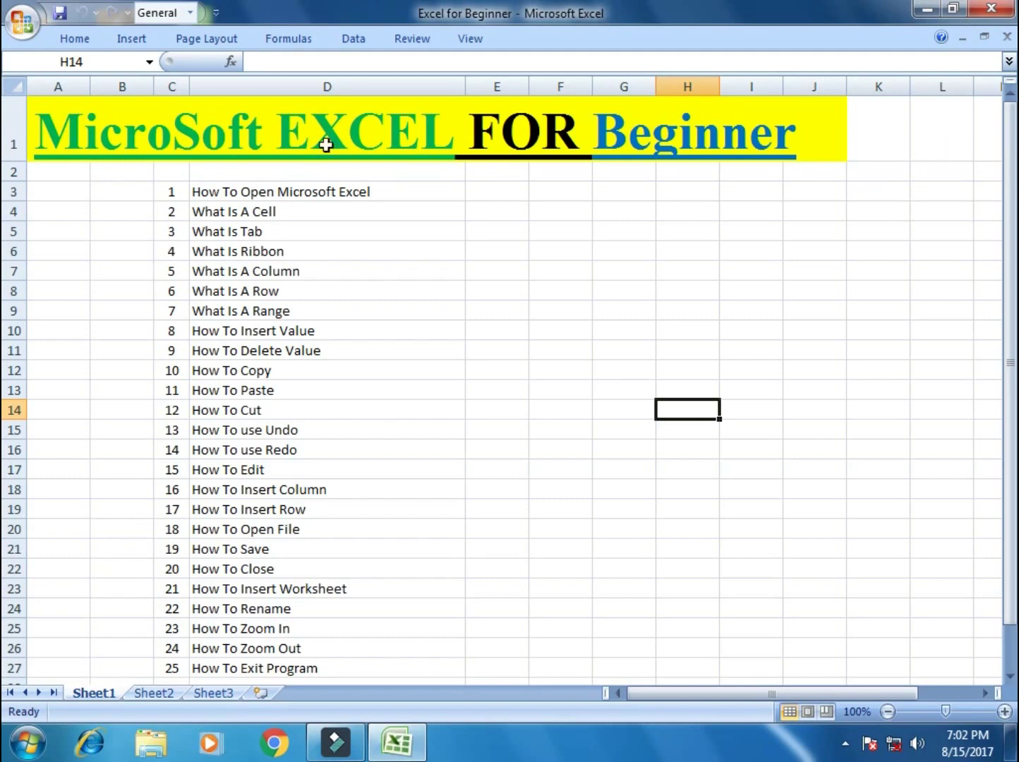
pyautogui.click(216, 12)
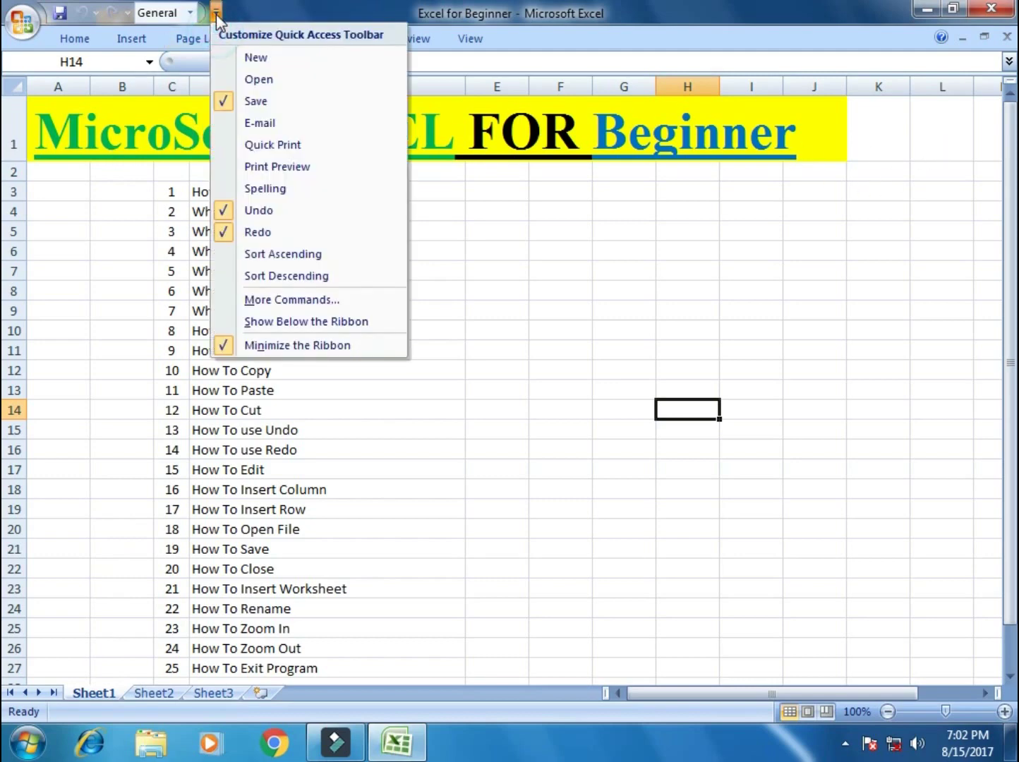
pyautogui.click(254, 345)
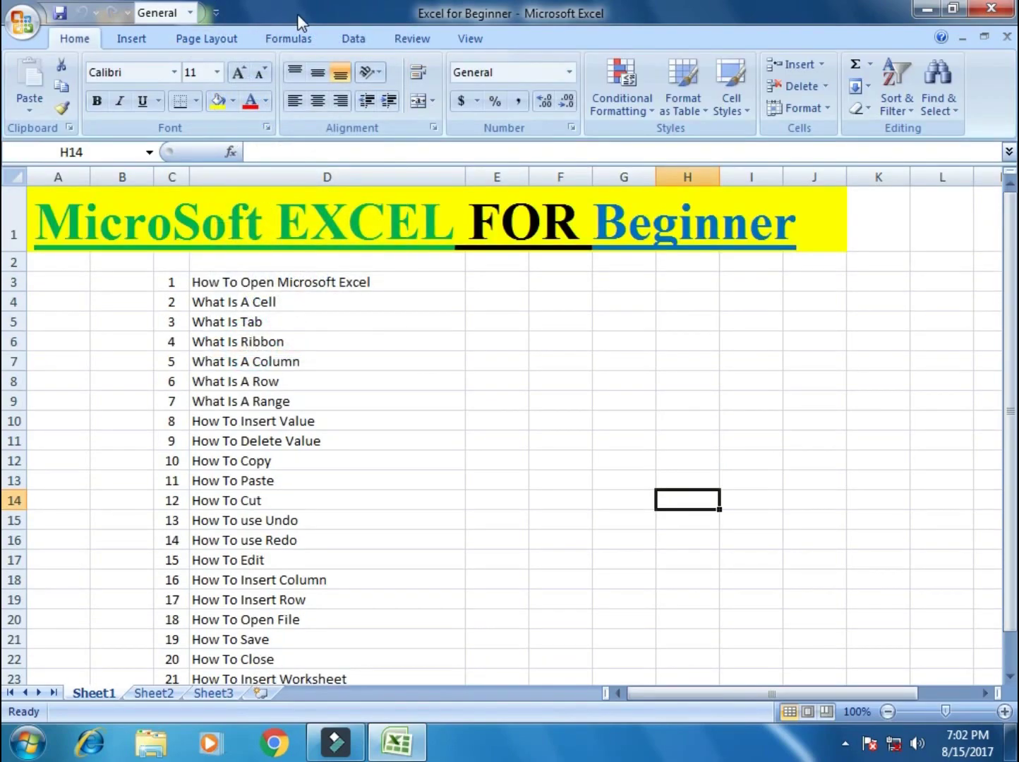
# Step: Collapse and expand the ribbon twice in a row
pyautogui.hotkey('ctrl', 'F1')
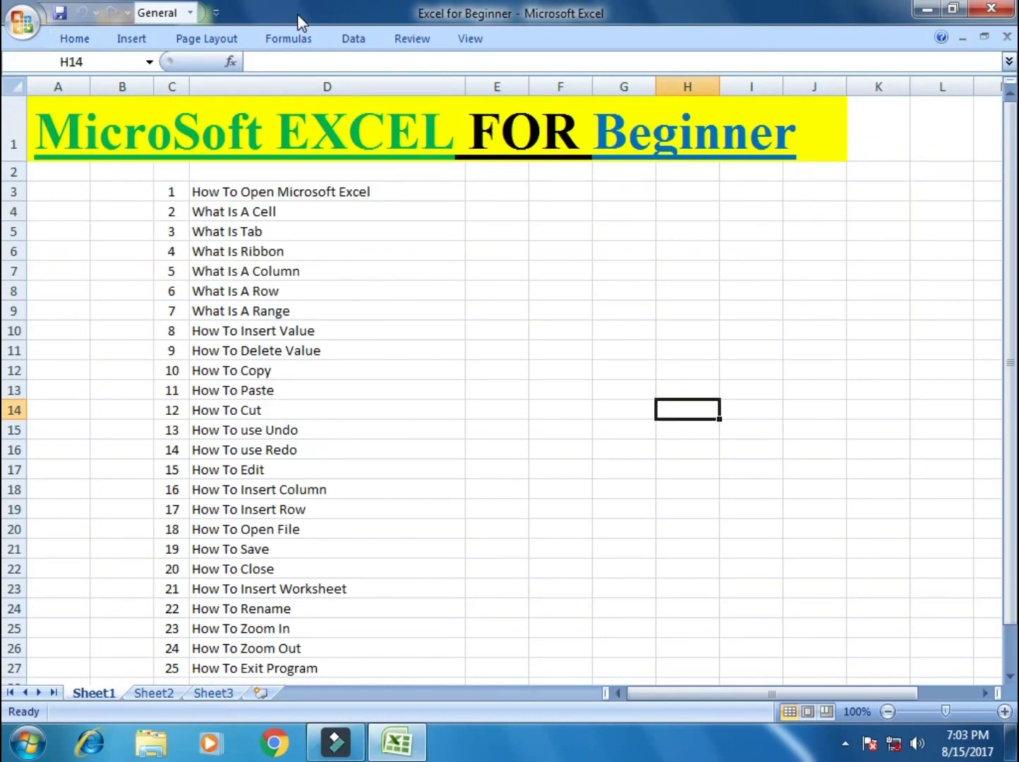
pyautogui.hotkey('ctrl', 'F1')
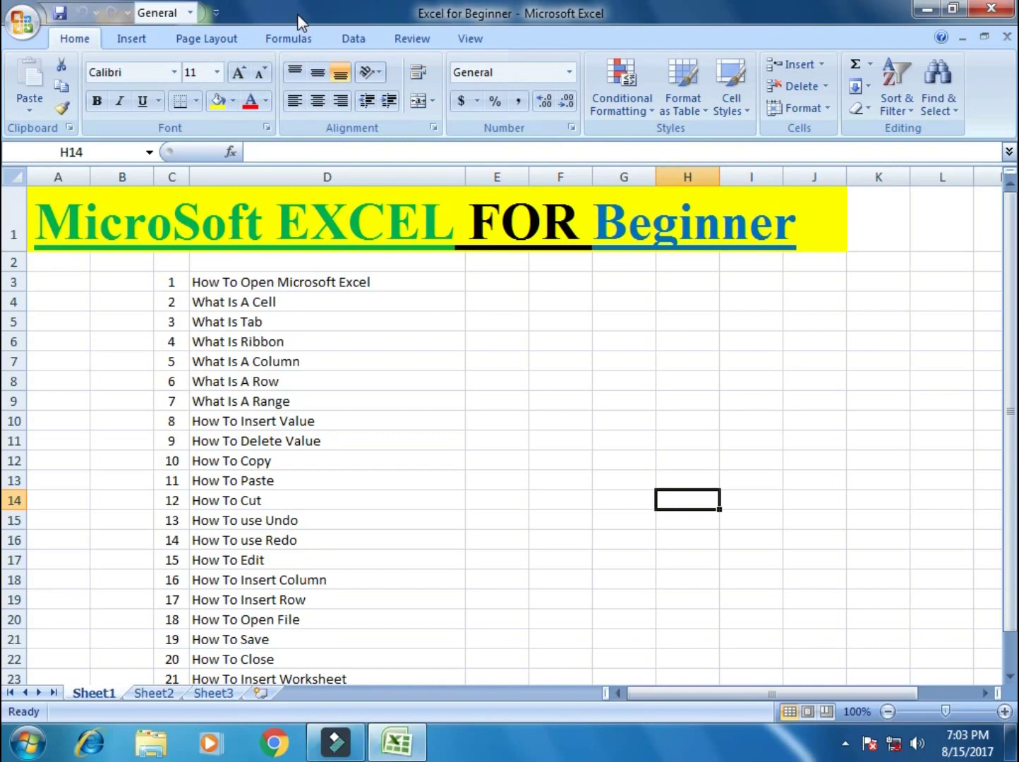
pyautogui.hotkey('ctrl', 'F1')
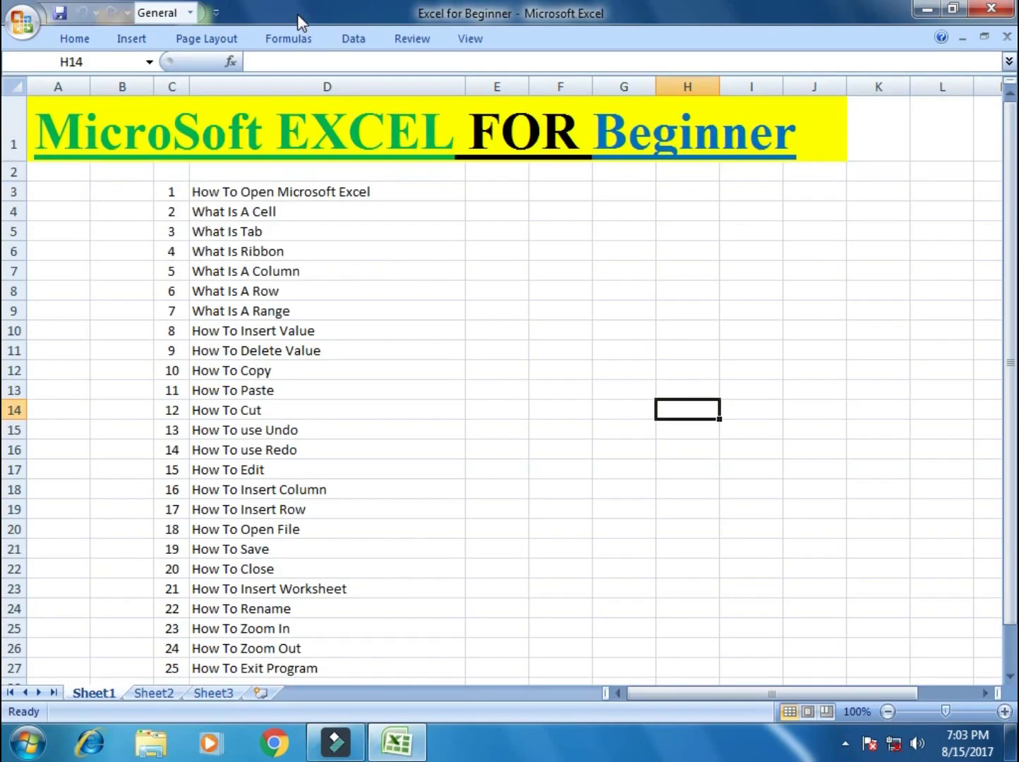
pyautogui.hotkey('ctrl', 'F1')
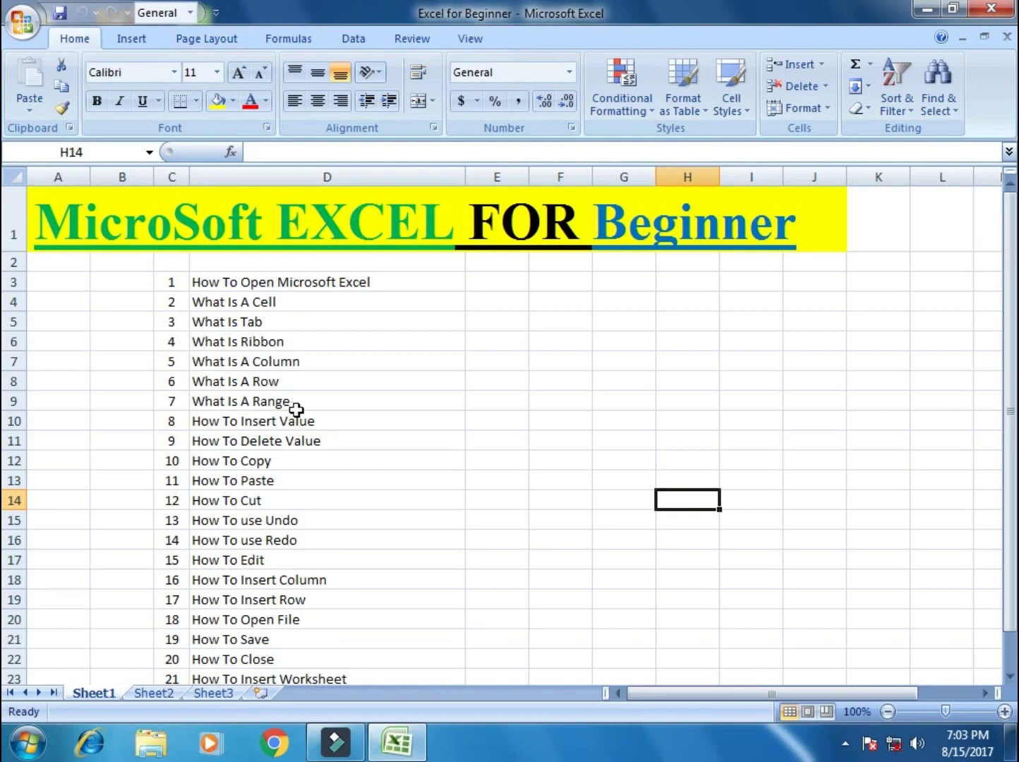
# Step: Select entire columns E to H, column A and column B to show what a column is
pyautogui.click(448, 385)
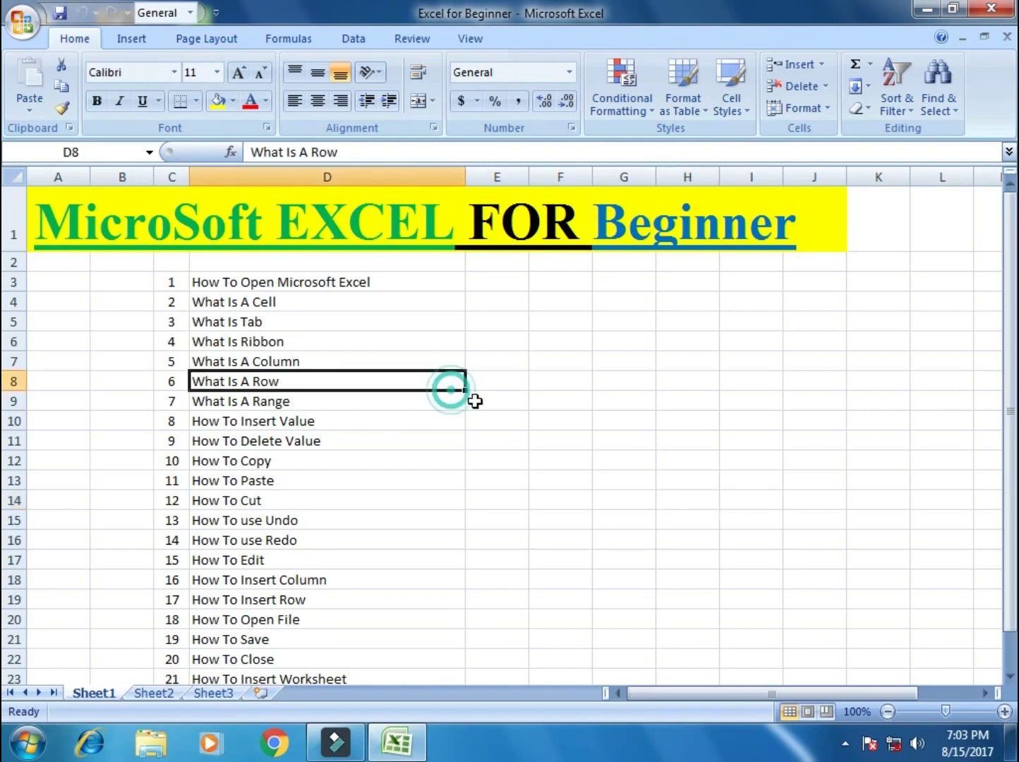
pyautogui.moveTo(488, 176); pyautogui.dragTo(688, 176)
pyautogui.click(71, 175)
pyautogui.click(127, 175)
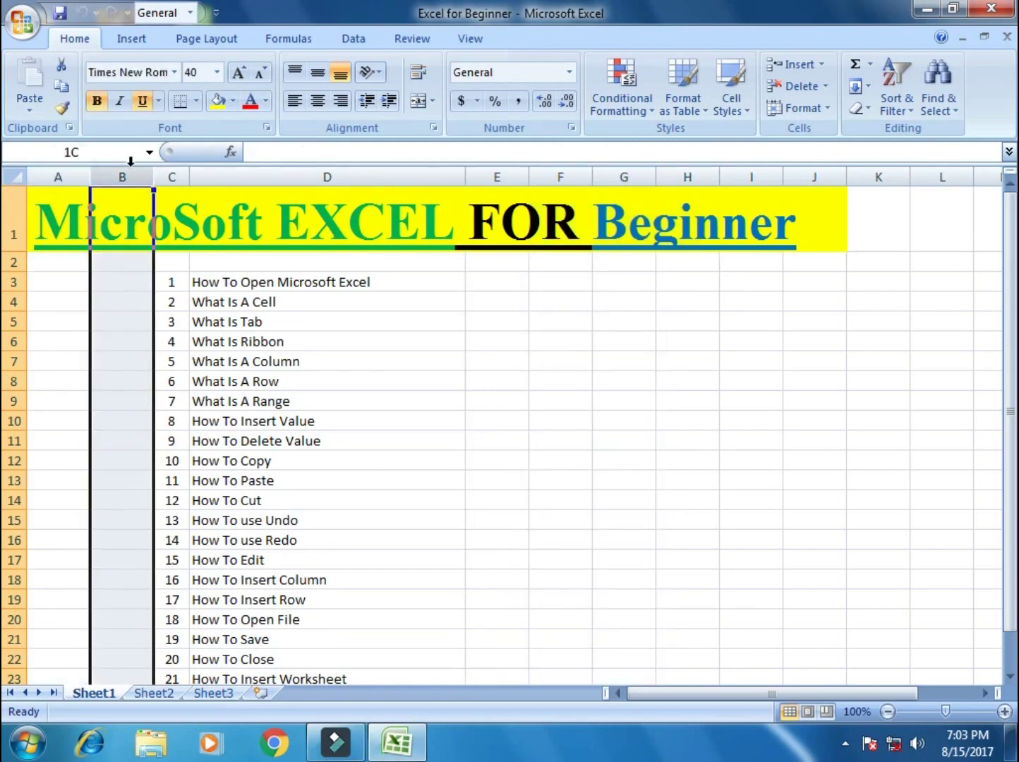
# Step: Select entire columns C, D and E individually, columns E to K together, and column D again
pyautogui.click(173, 175)
pyautogui.click(313, 177)
pyautogui.click(512, 166)
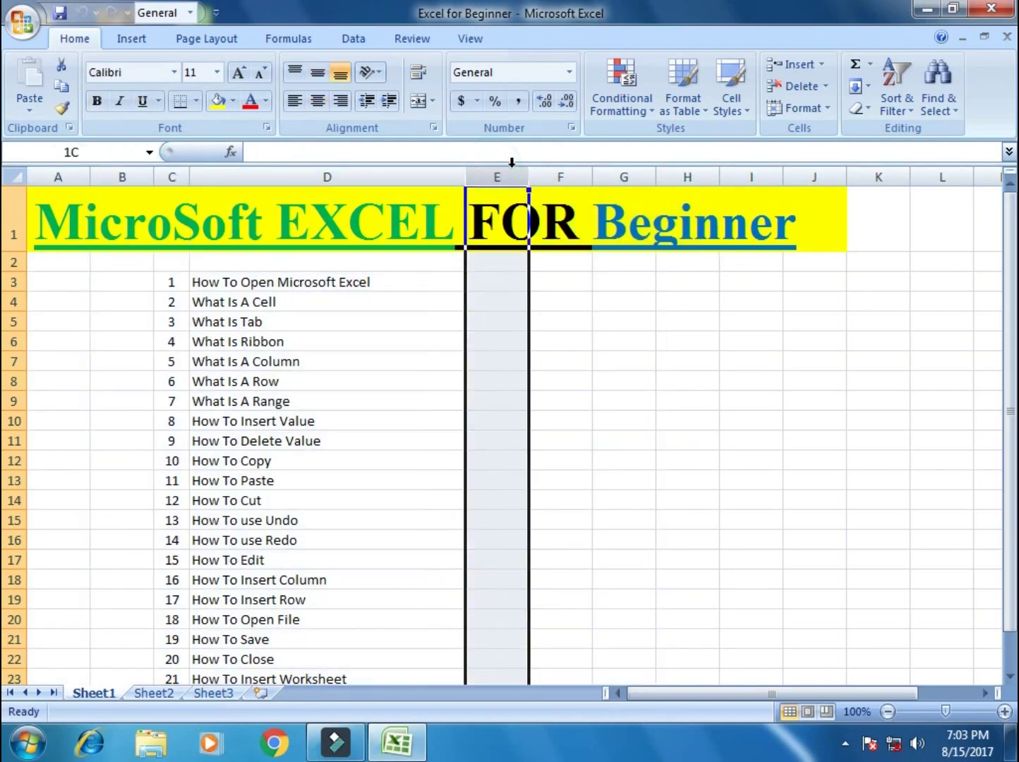
pyautogui.moveTo(509, 167); pyautogui.dragTo(849, 151)
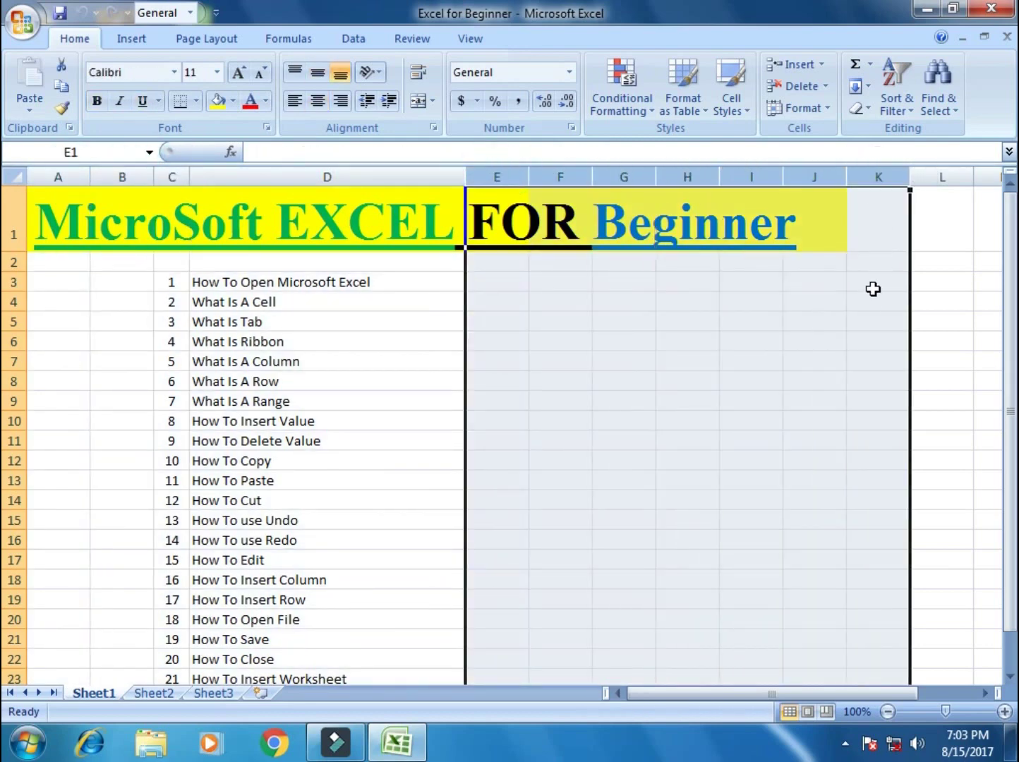
pyautogui.click(869, 300)
pyautogui.click(309, 178)
pyautogui.click(549, 325)
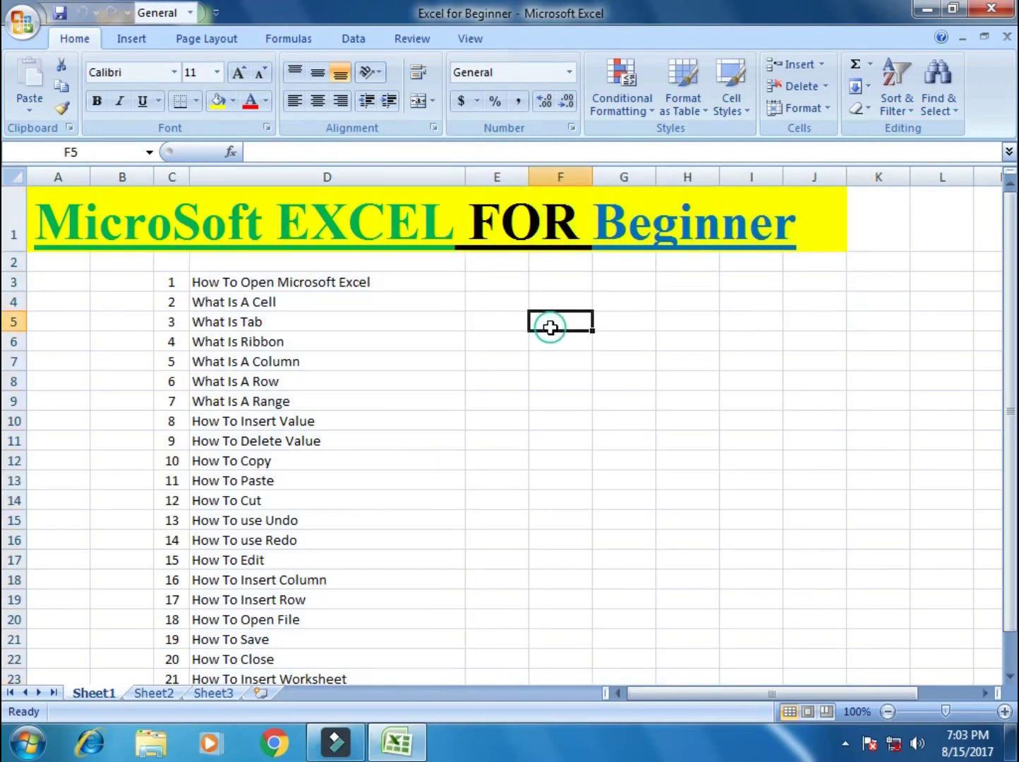
# Step: Select entire rows 4 to 12, rows 5 to 17, and single rows 7 and 4 to show what a row is
pyautogui.click(15, 303)
pyautogui.moveTo(15, 304); pyautogui.dragTo(12, 459)
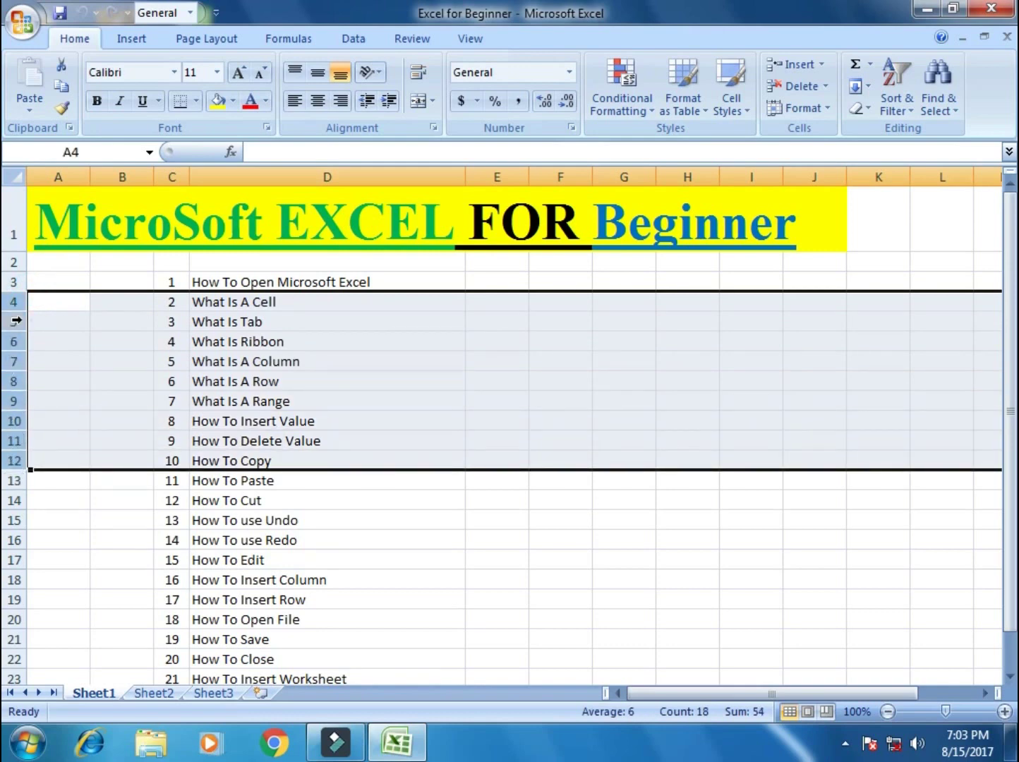
pyautogui.moveTo(14, 322); pyautogui.dragTo(15, 565)
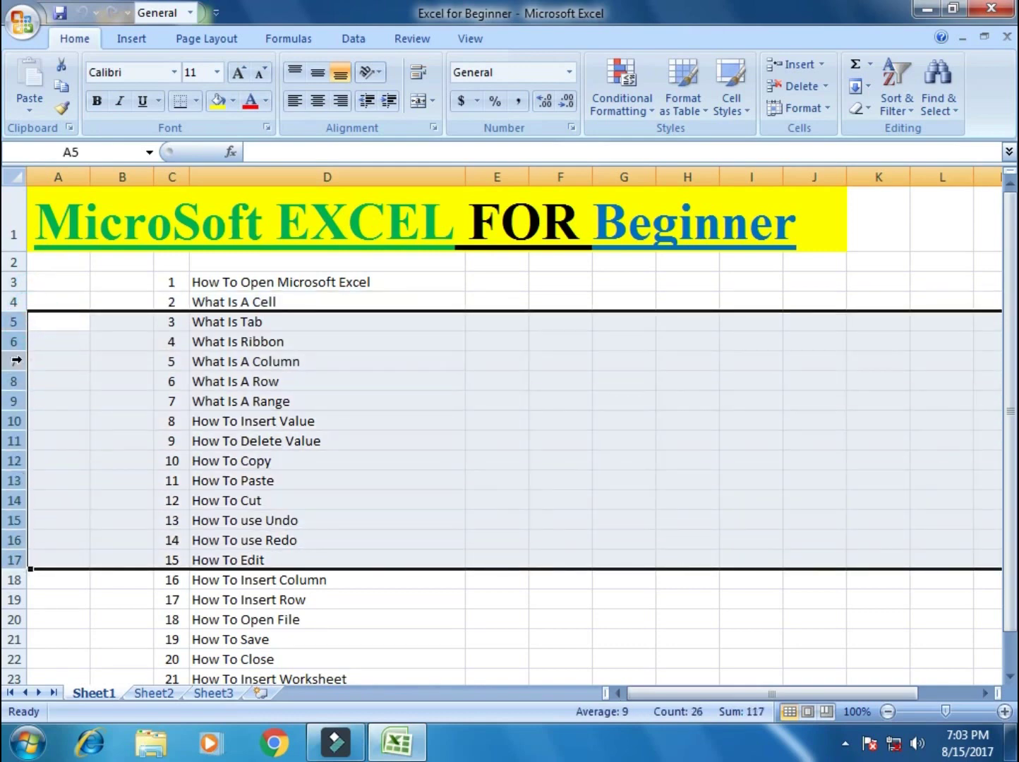
pyautogui.click(16, 360)
pyautogui.click(16, 300)
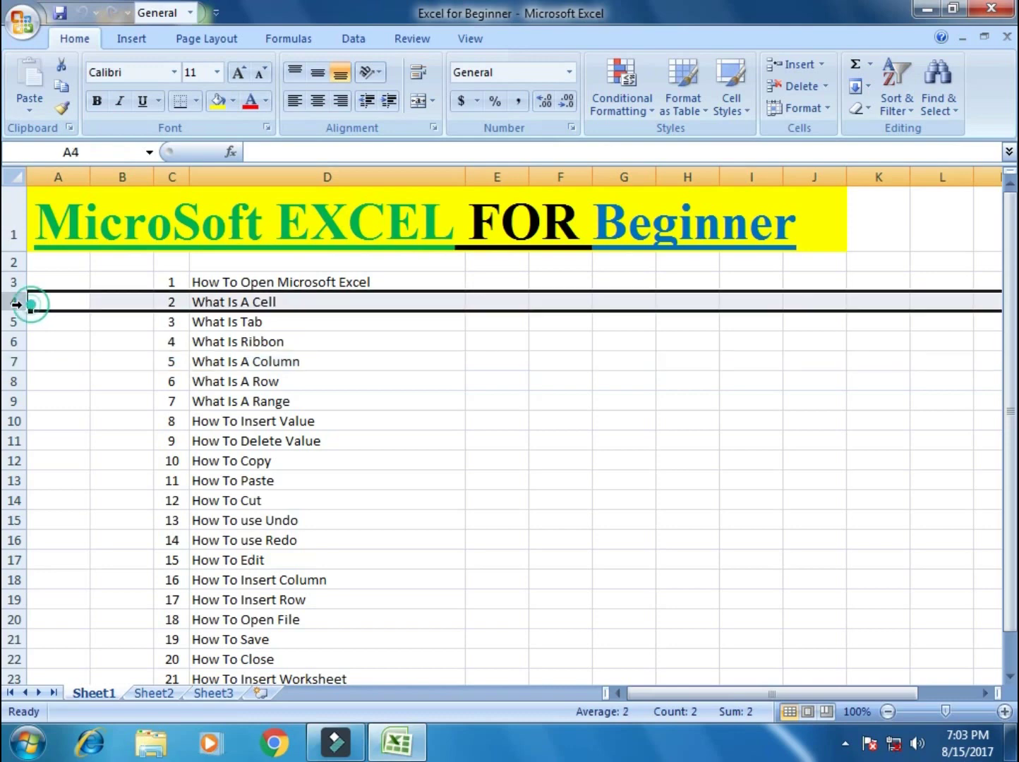
pyautogui.click(423, 362)
pyautogui.click(498, 344)
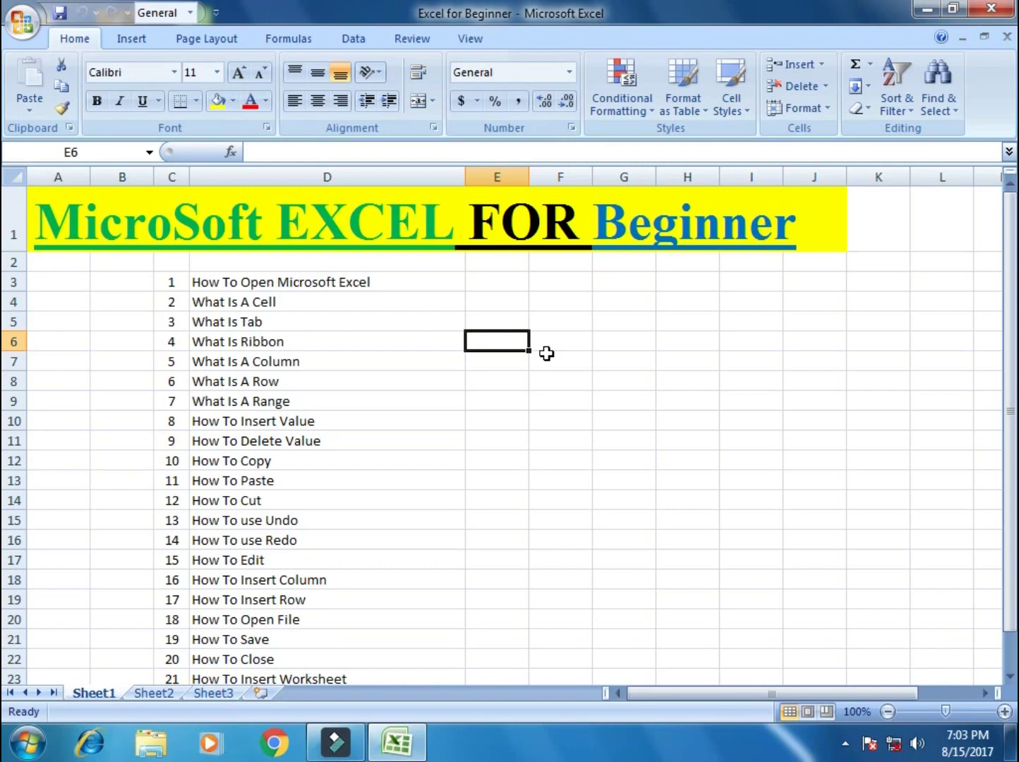
# Step: Select the range D3:D27 containing the topic names and view it from its first to its last row
pyautogui.click(200, 407)
pyautogui.click(611, 373)
pyautogui.moveTo(357, 280); pyautogui.dragTo(382, 634)
pyautogui.scroll(2, 389, 480)
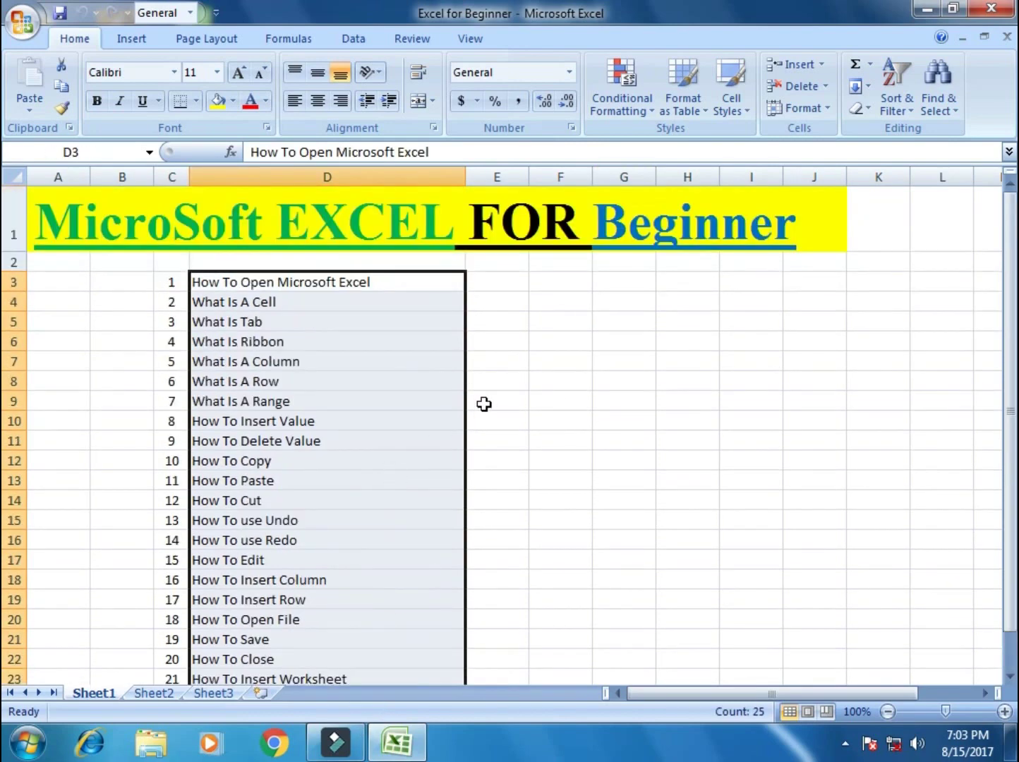
pyautogui.scroll(-1, 550, 396)
pyautogui.scroll(-1, 549, 400)
pyautogui.scroll(2, 416, 380)
pyautogui.scroll(-4, 355, 344)
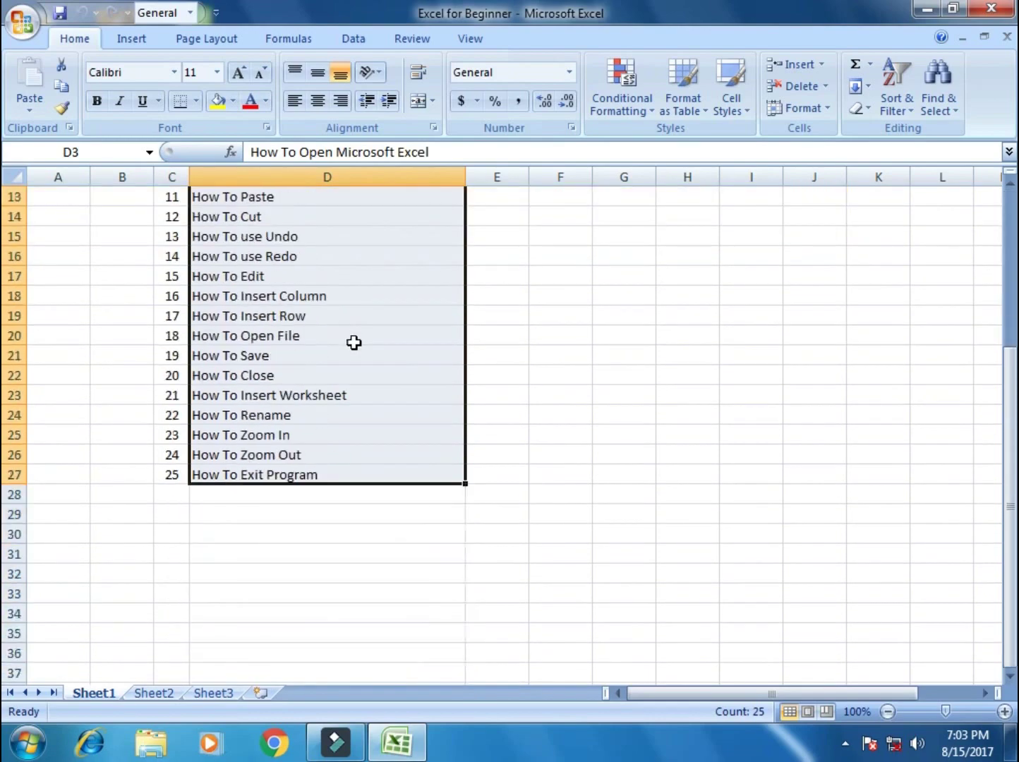
pyautogui.scroll(4, 355, 344)
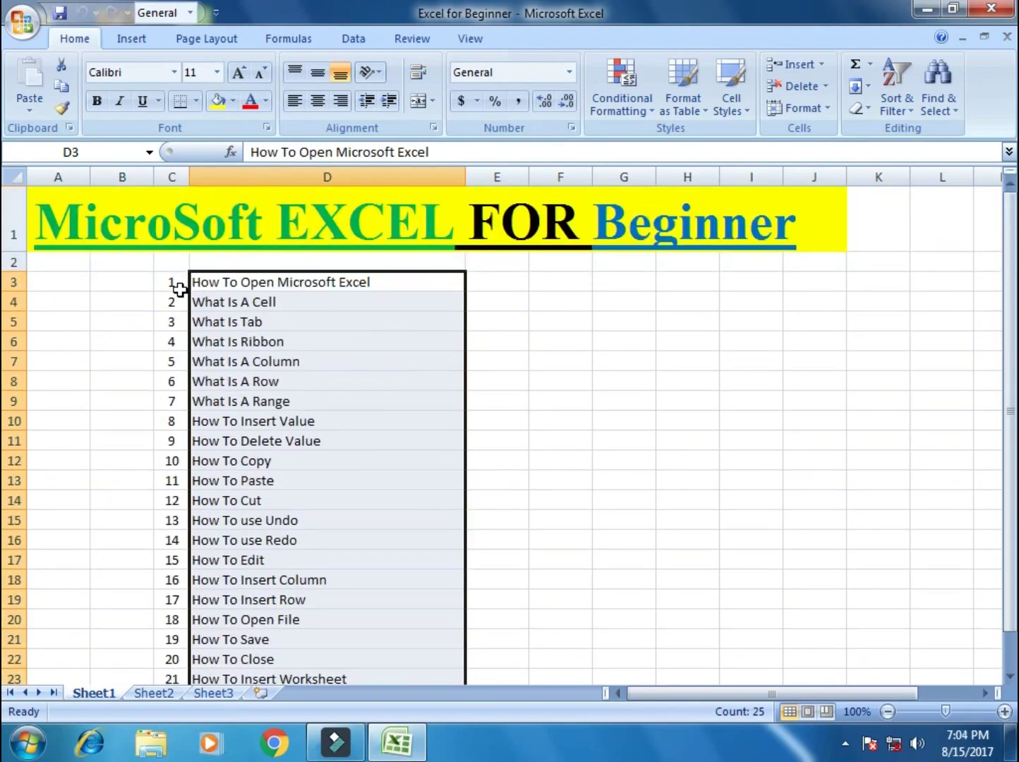
# Step: Select the range C3:C27 containing the topic numbers as a second range example
pyautogui.moveTo(177, 285); pyautogui.dragTo(180, 636)
pyautogui.scroll(1, 327, 420)
pyautogui.scroll(1, 326, 420)
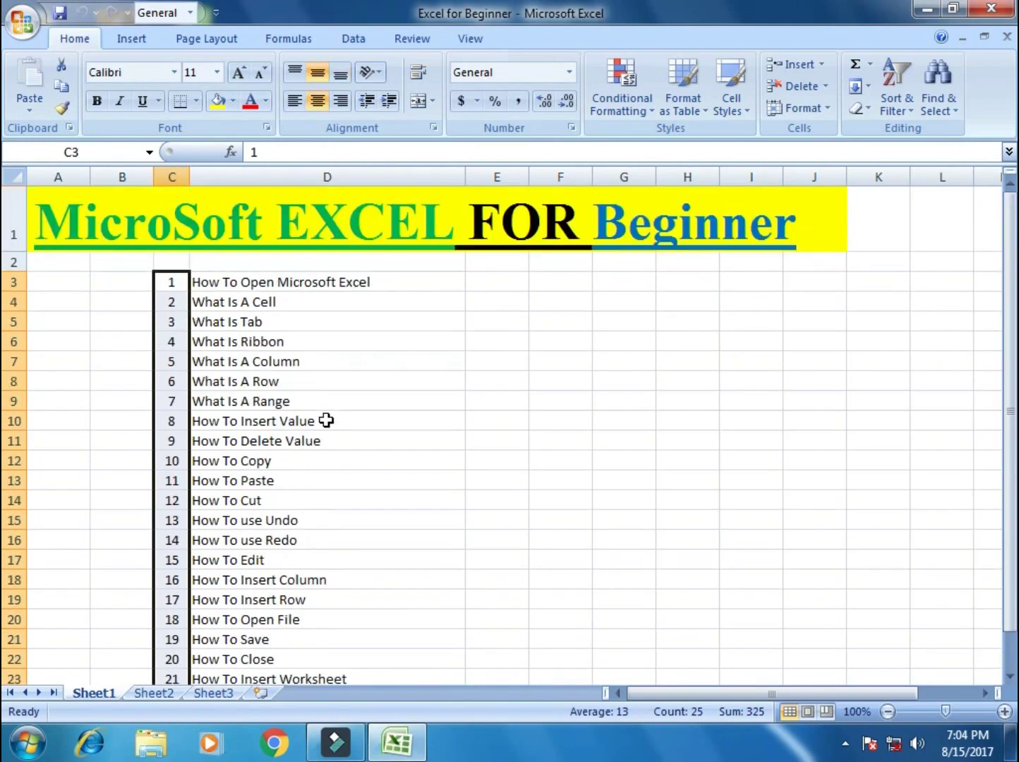
pyautogui.click(430, 402)
# Step: Enter 2017 in cell F5 and ONLINECOMPUTERCOACHING in cell F6
pyautogui.click(223, 424)
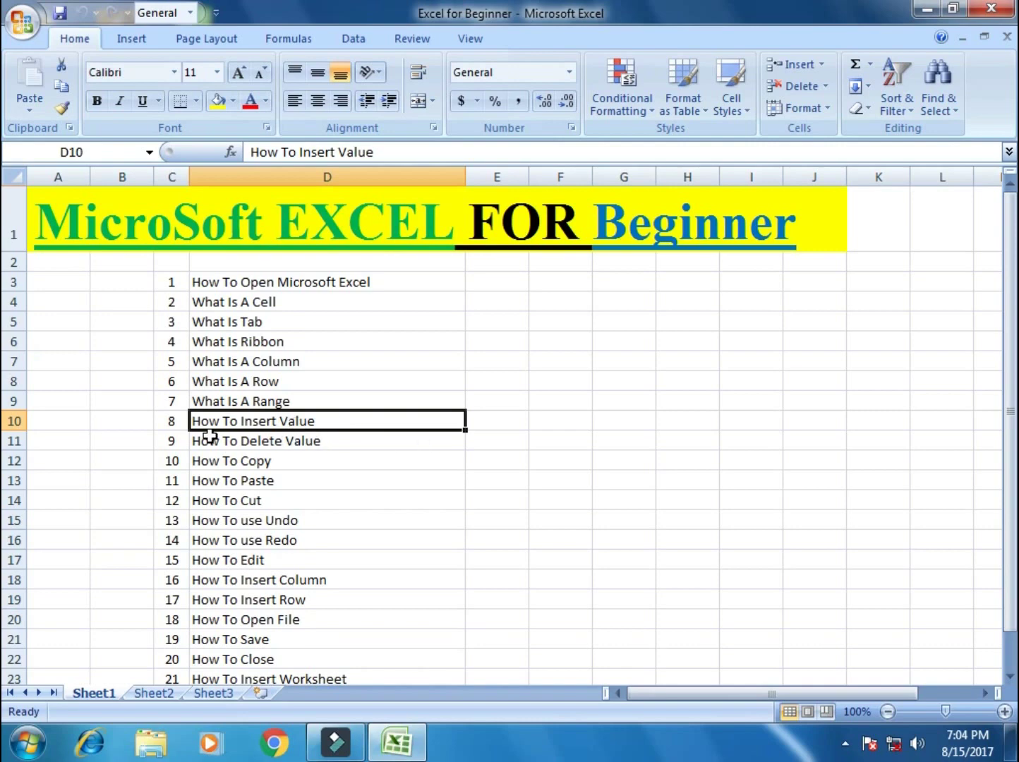
pyautogui.click(556, 320)
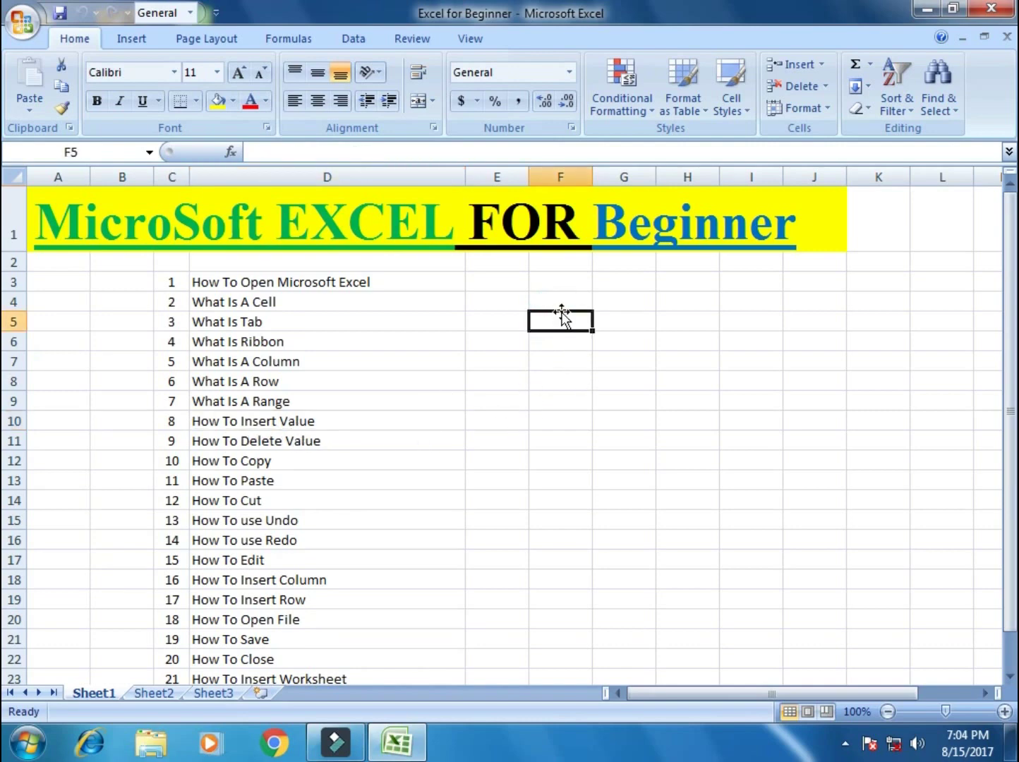
pyautogui.write('2017')
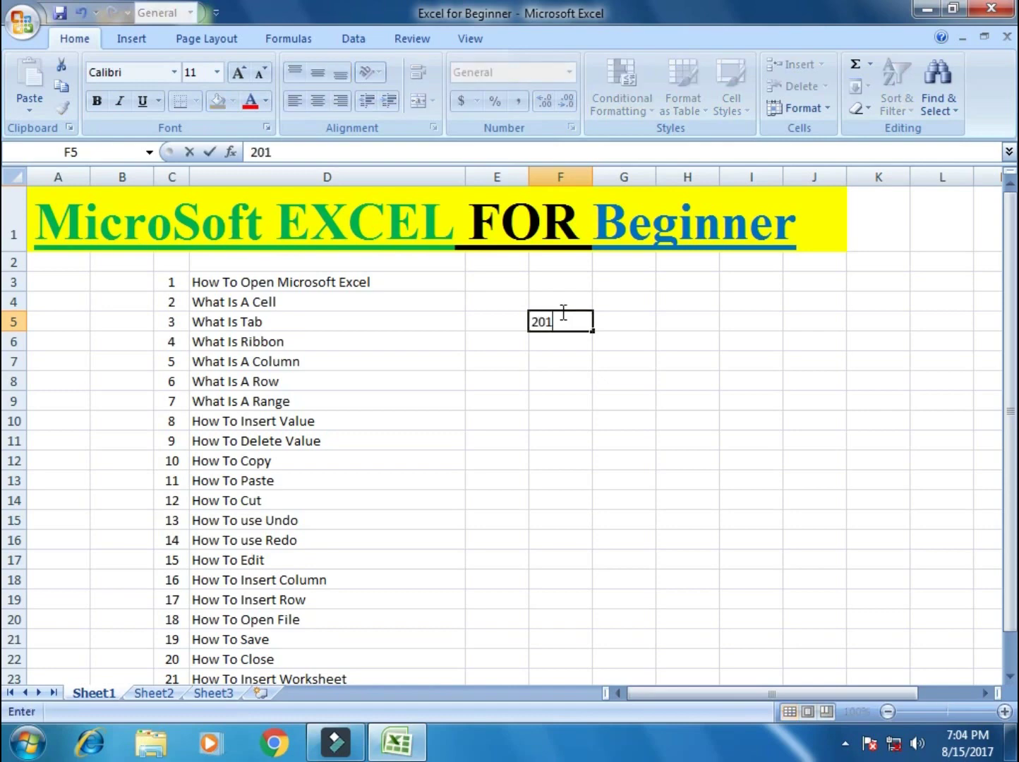
pyautogui.press('Return')
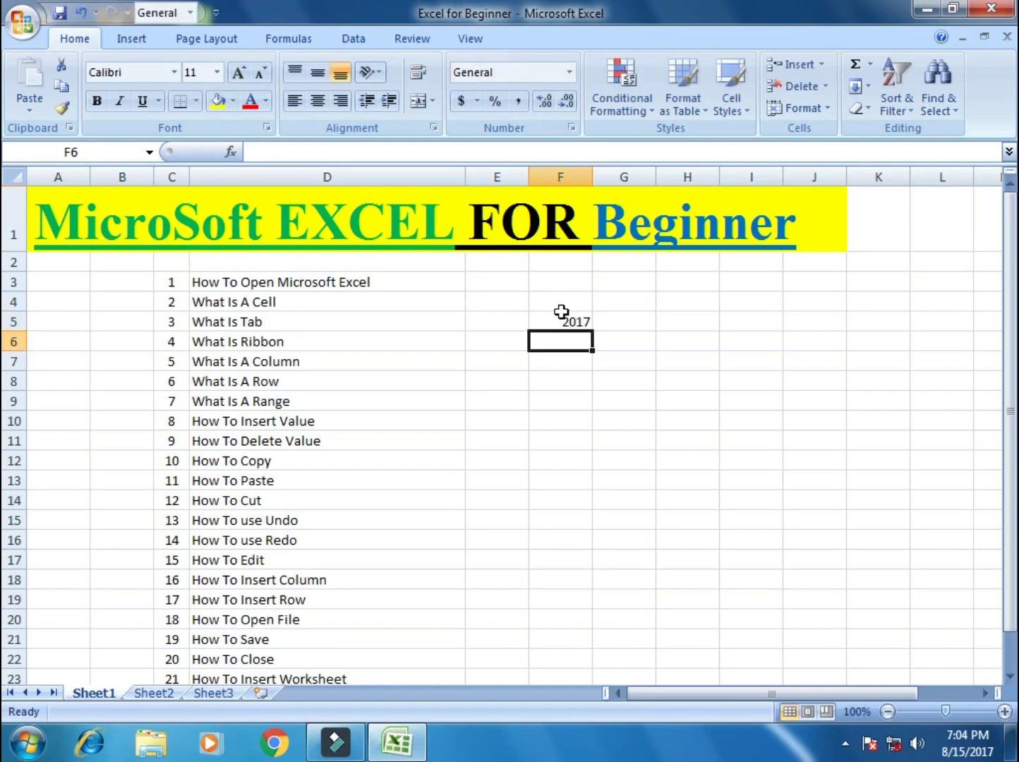
pyautogui.write('ONLINECOMP')
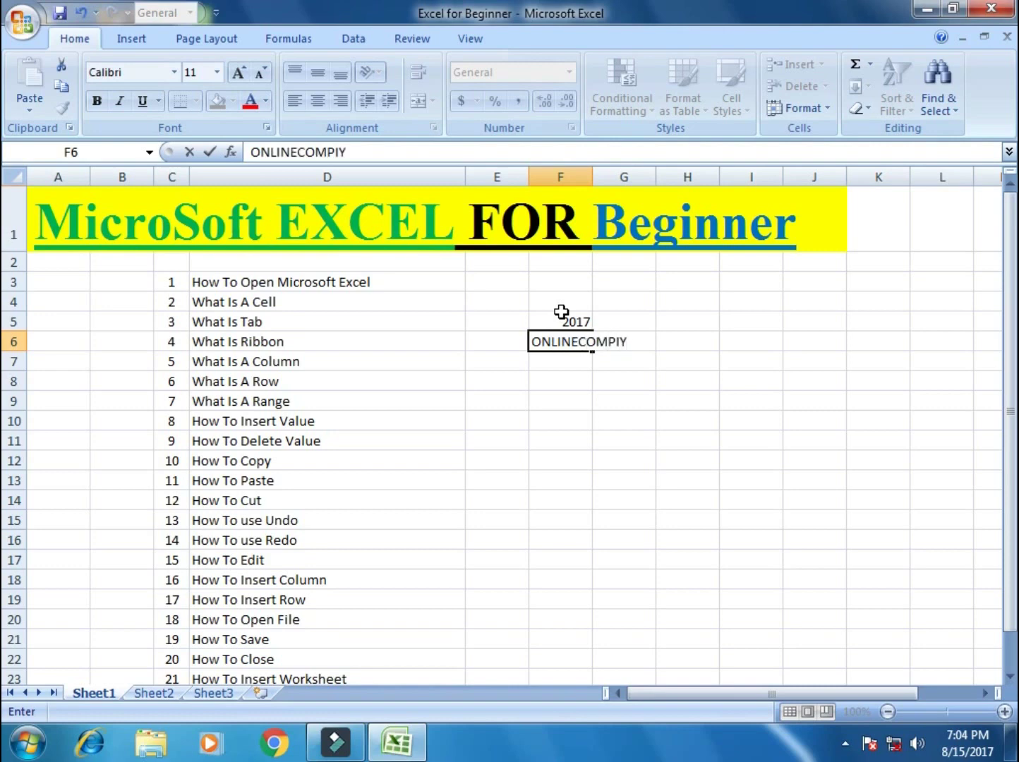
pyautogui.write('UTERCOACHING')
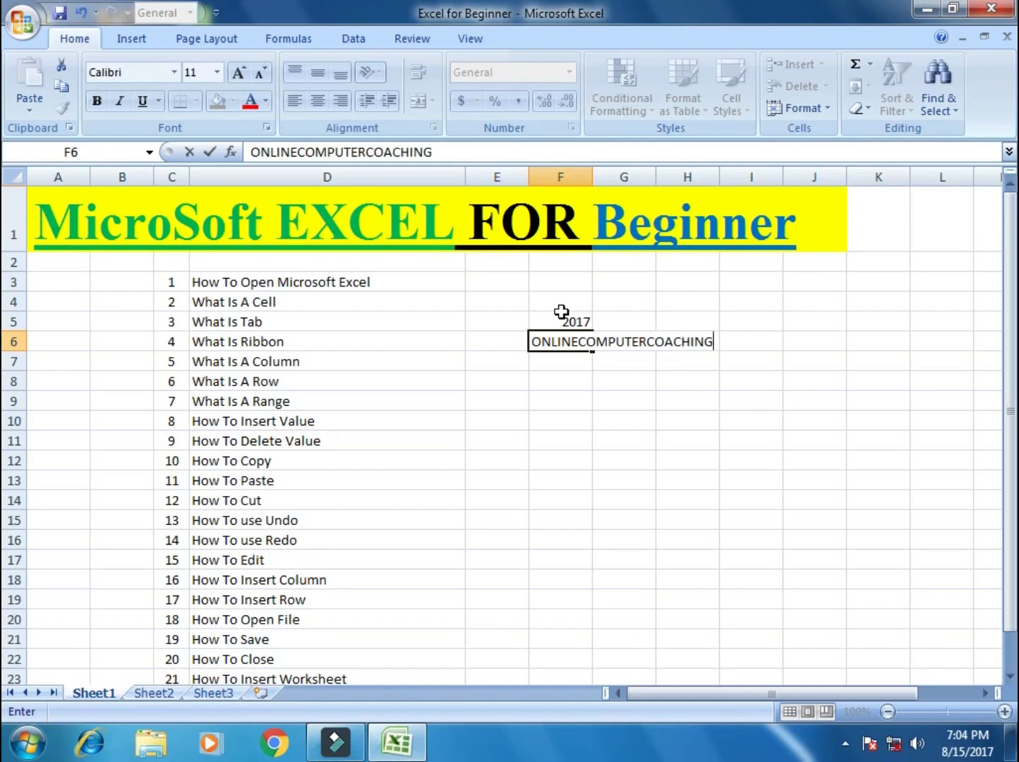
pyautogui.press('Return')
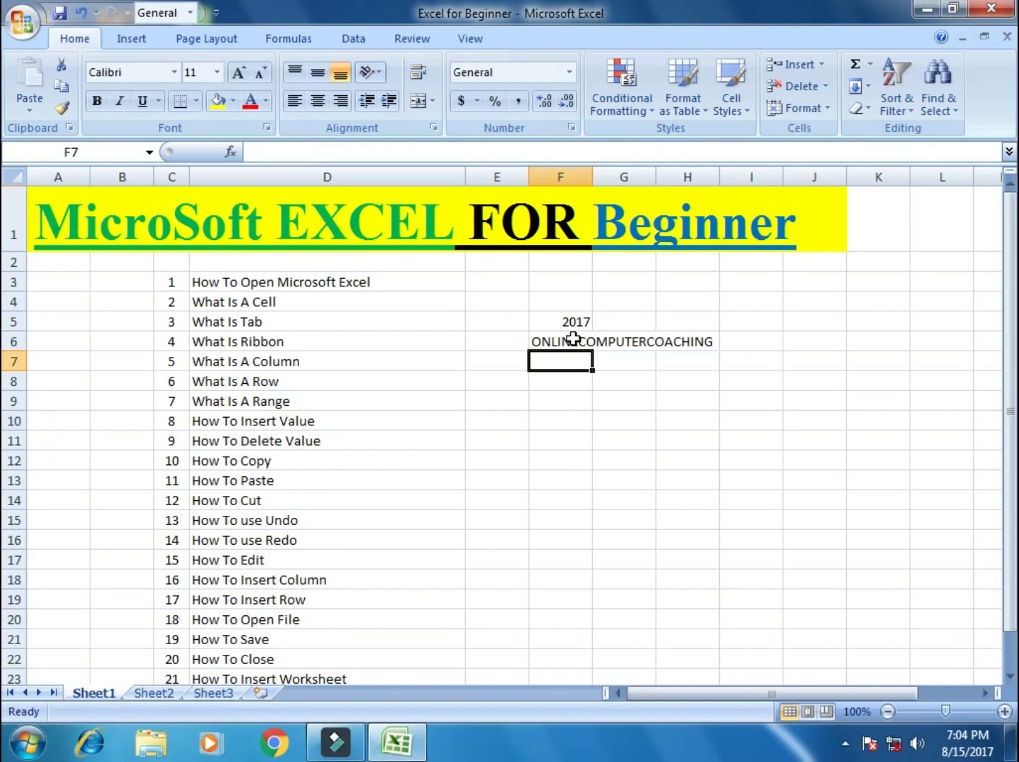
# Step: Delete the contents of cells F5 and F6
pyautogui.click(560, 323)
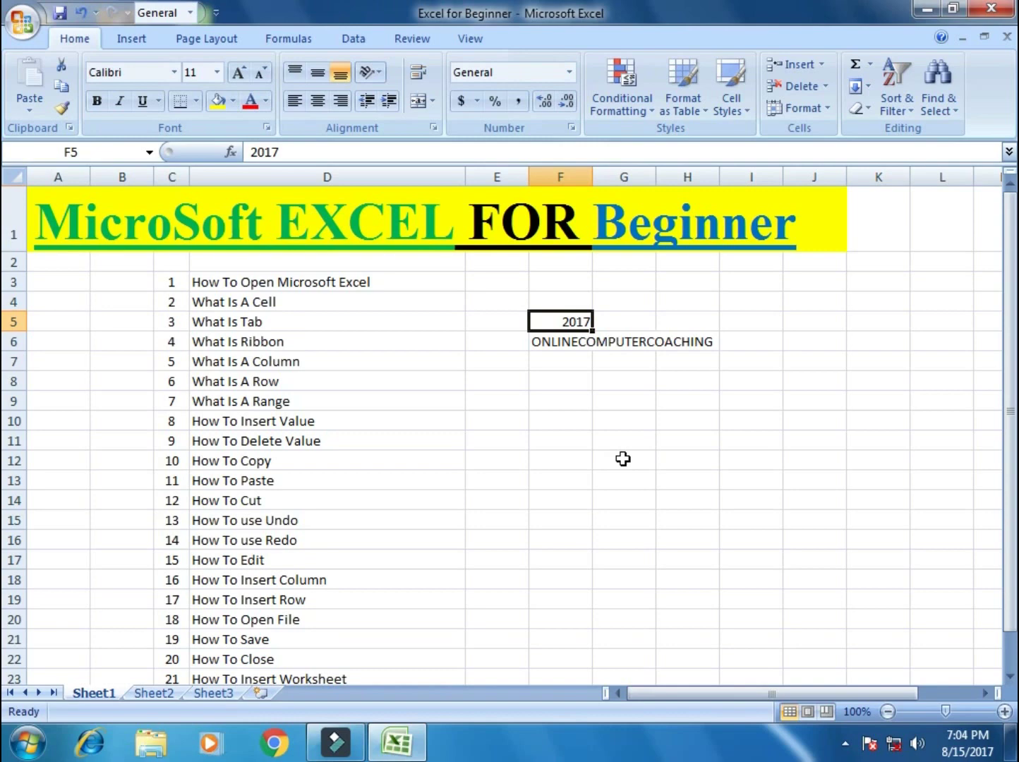
pyautogui.press('Delete')
pyautogui.press('Down')
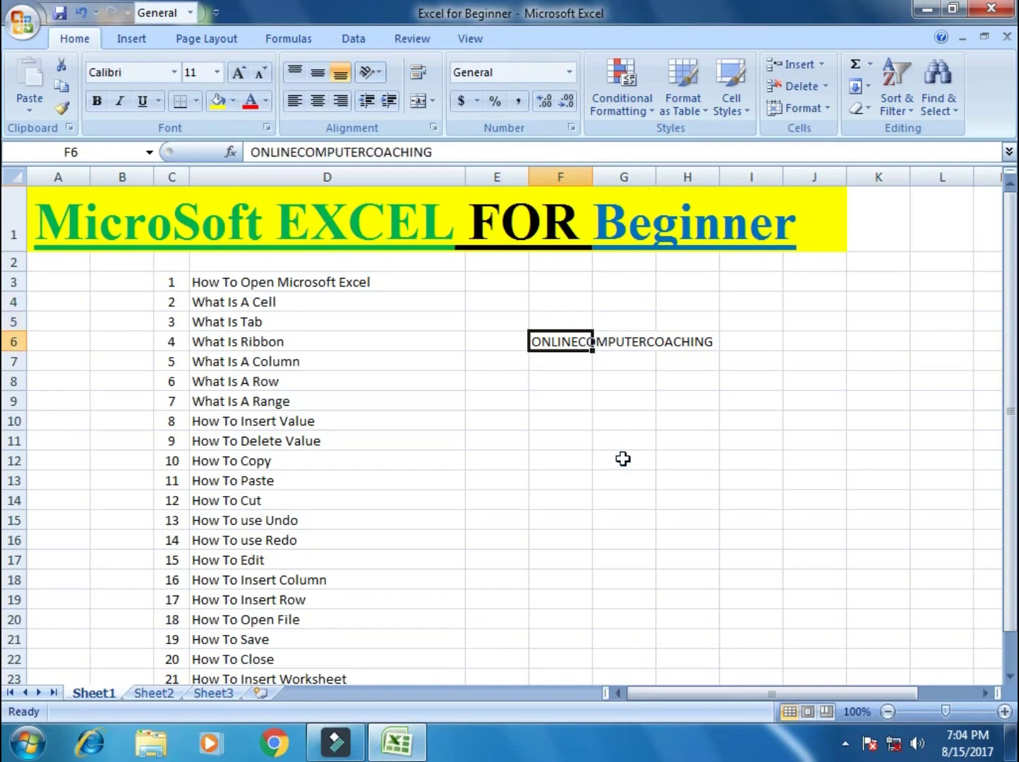
pyautogui.press('Delete')
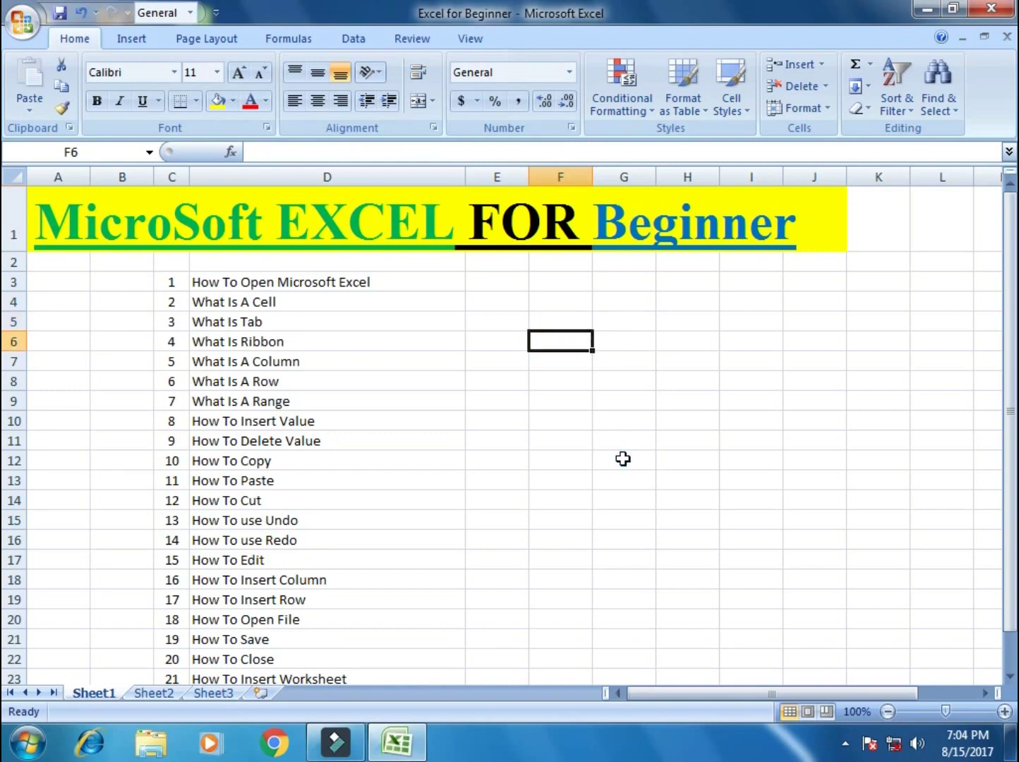
# Step: Undo the deletions in cells F6 and F5
pyautogui.click(81, 14)
pyautogui.click(82, 14)
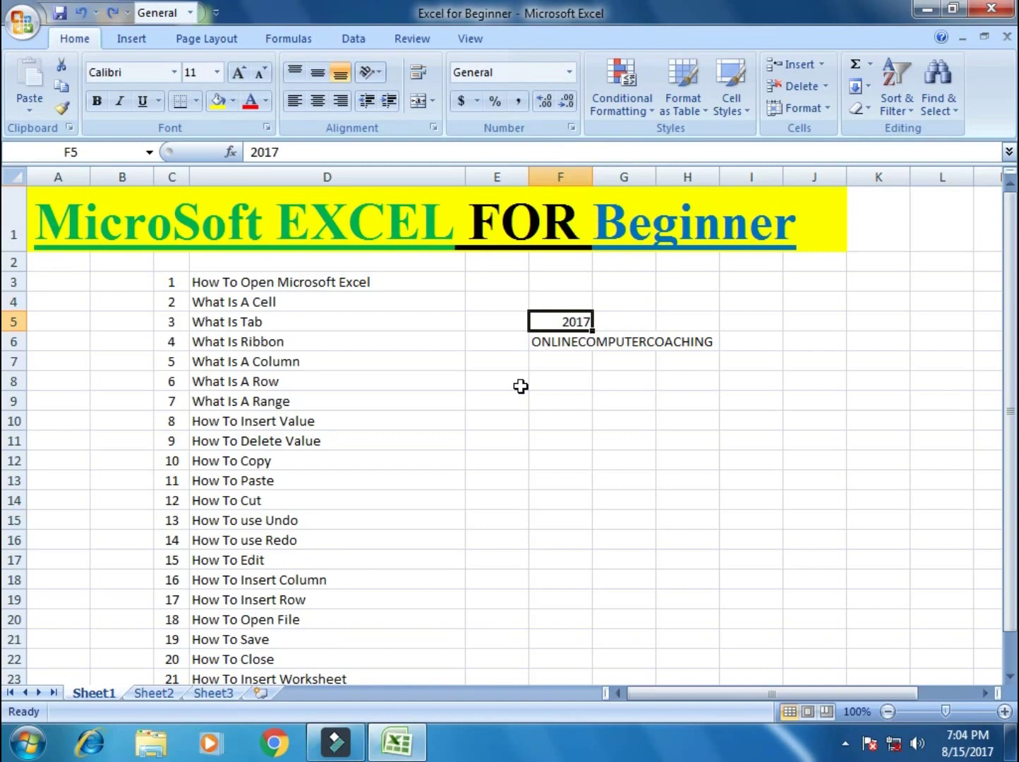
pyautogui.click(557, 442)
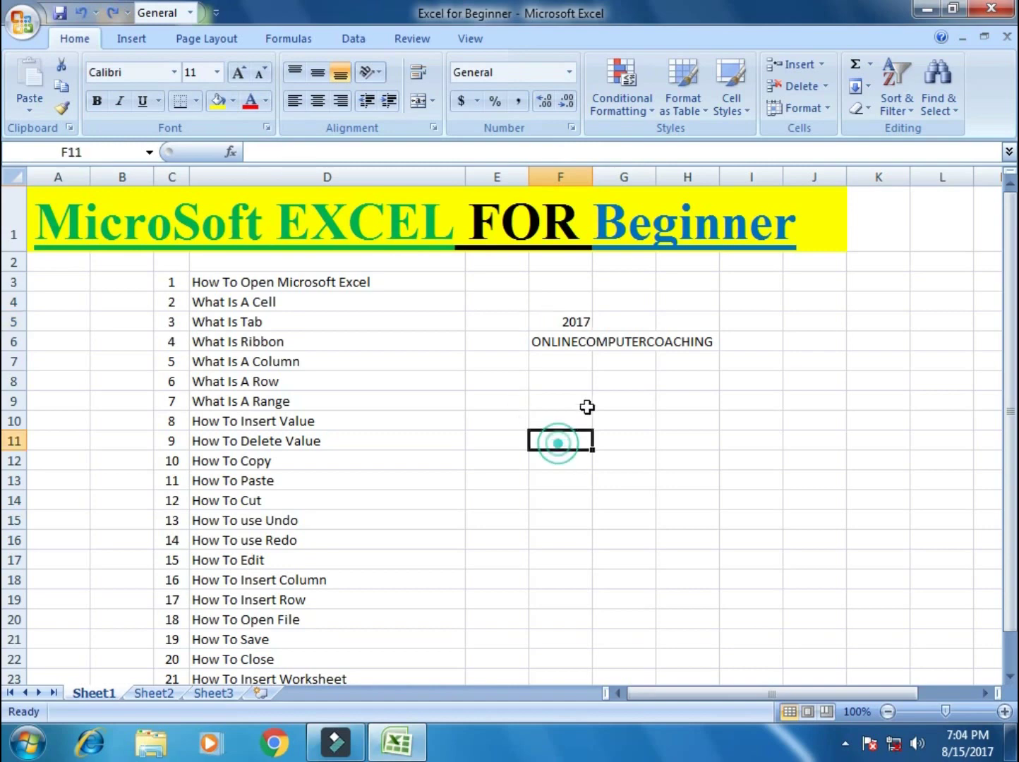
# Step: Copy the value in cell F5 and paste it into cells F13, I15 and K8
pyautogui.click(554, 339)
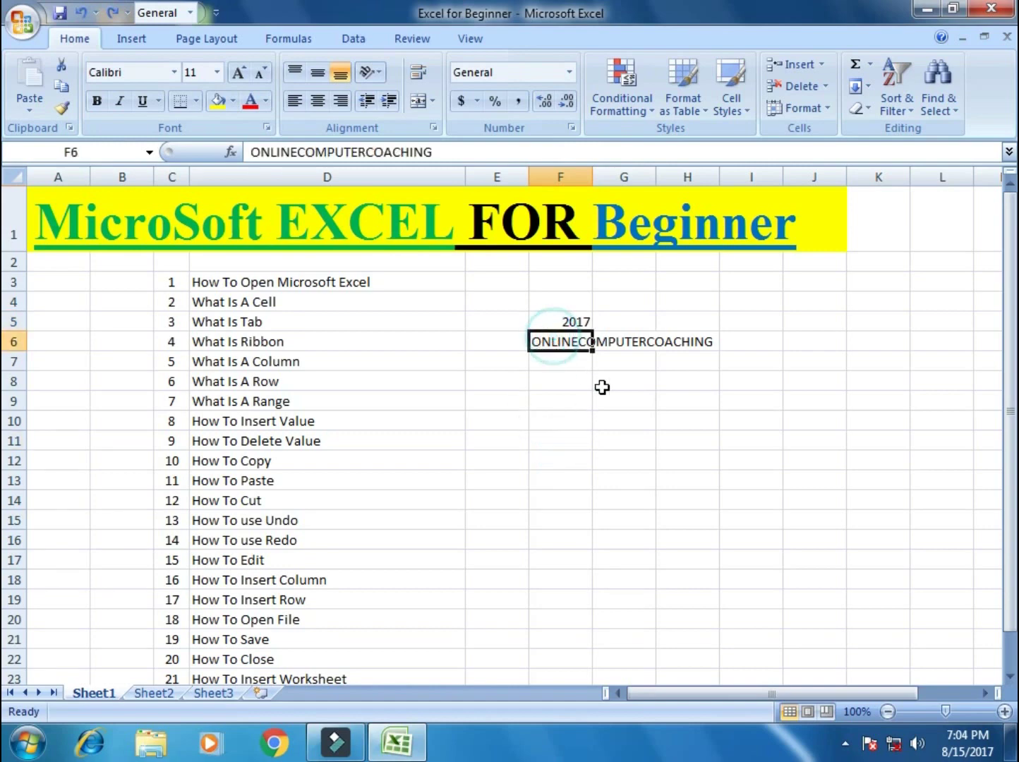
pyautogui.click(561, 318)
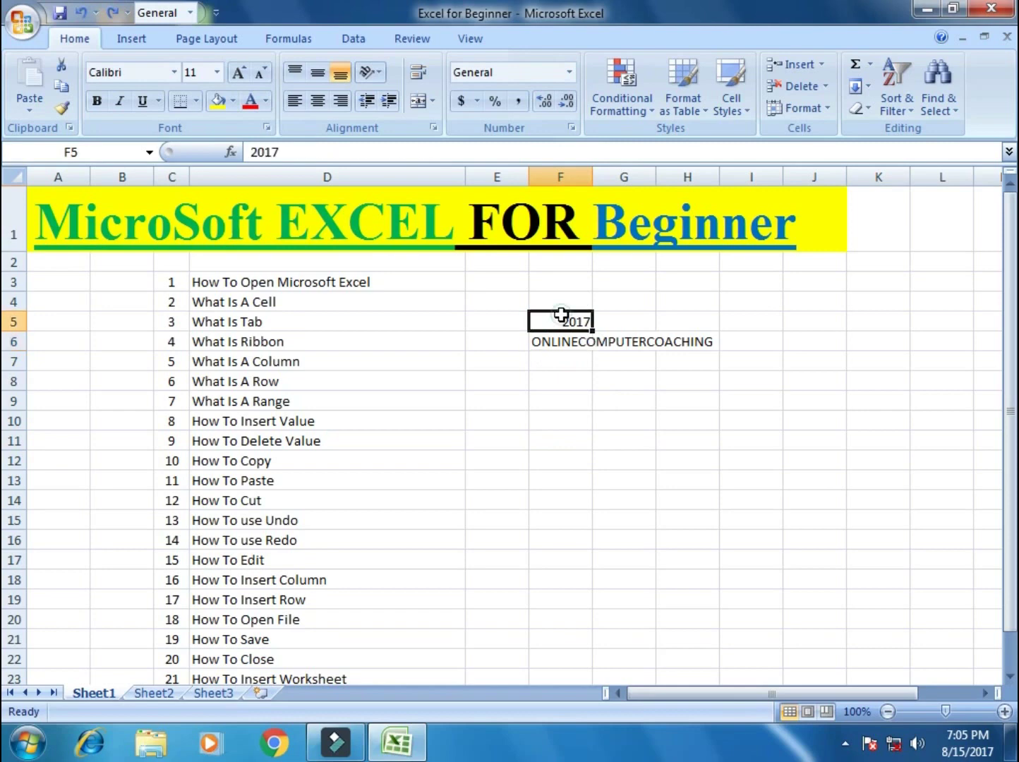
pyautogui.click(62, 88)
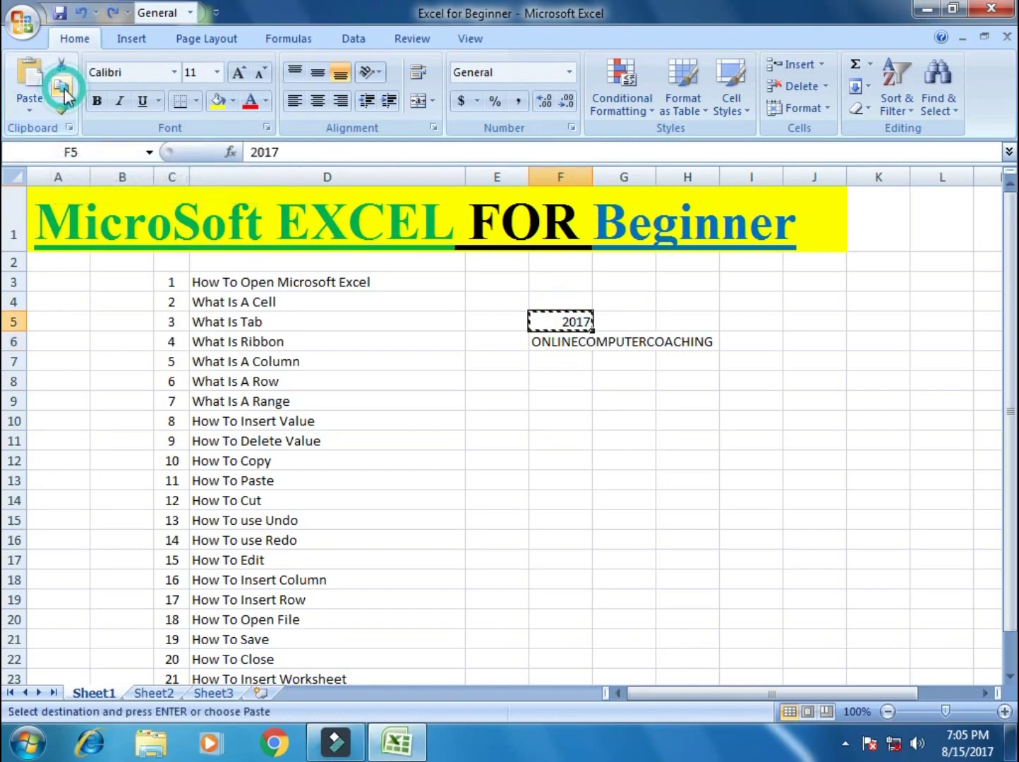
pyautogui.click(557, 479)
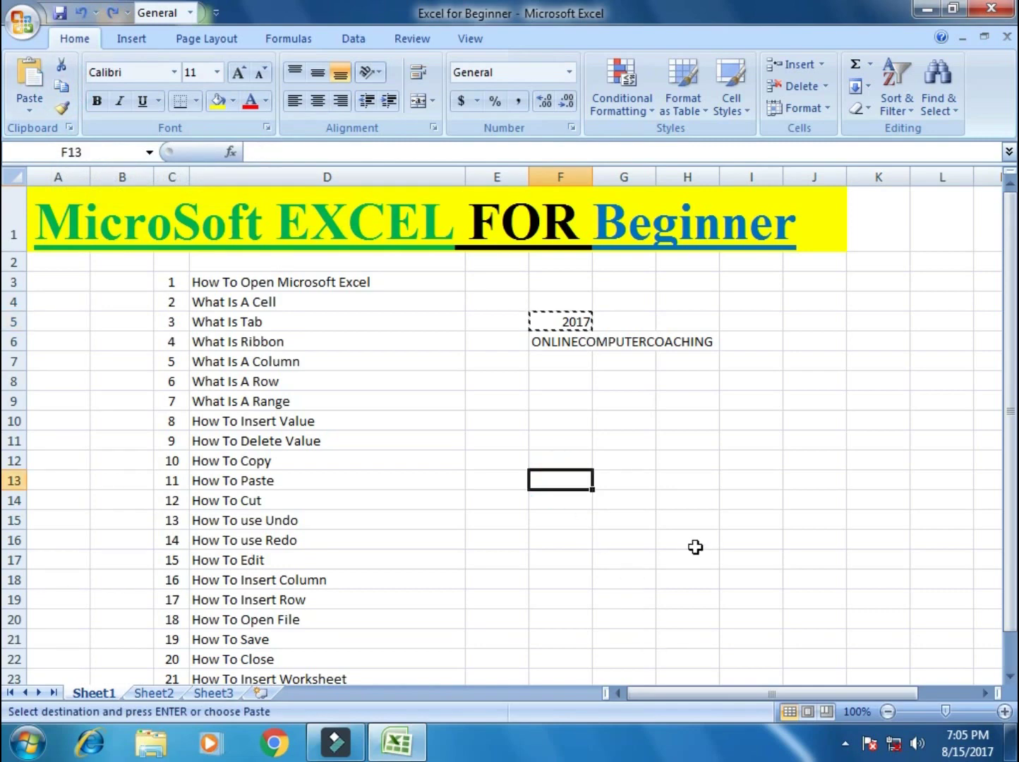
pyautogui.click(29, 70)
pyautogui.click(724, 521)
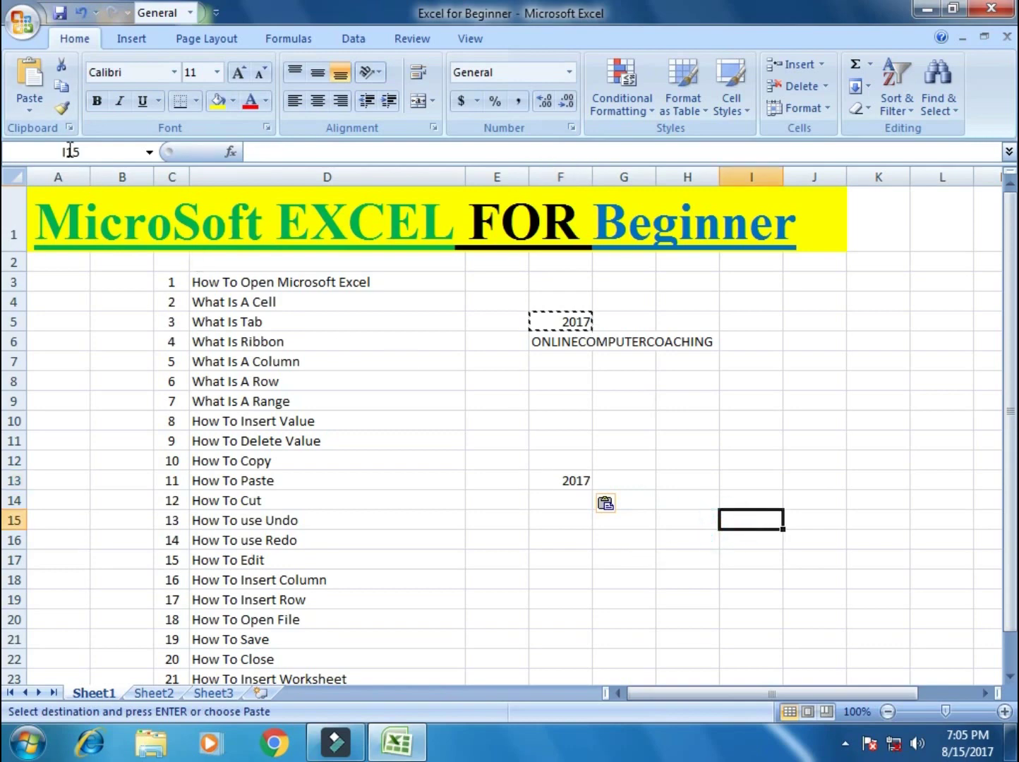
pyautogui.click(33, 77)
pyautogui.click(892, 378)
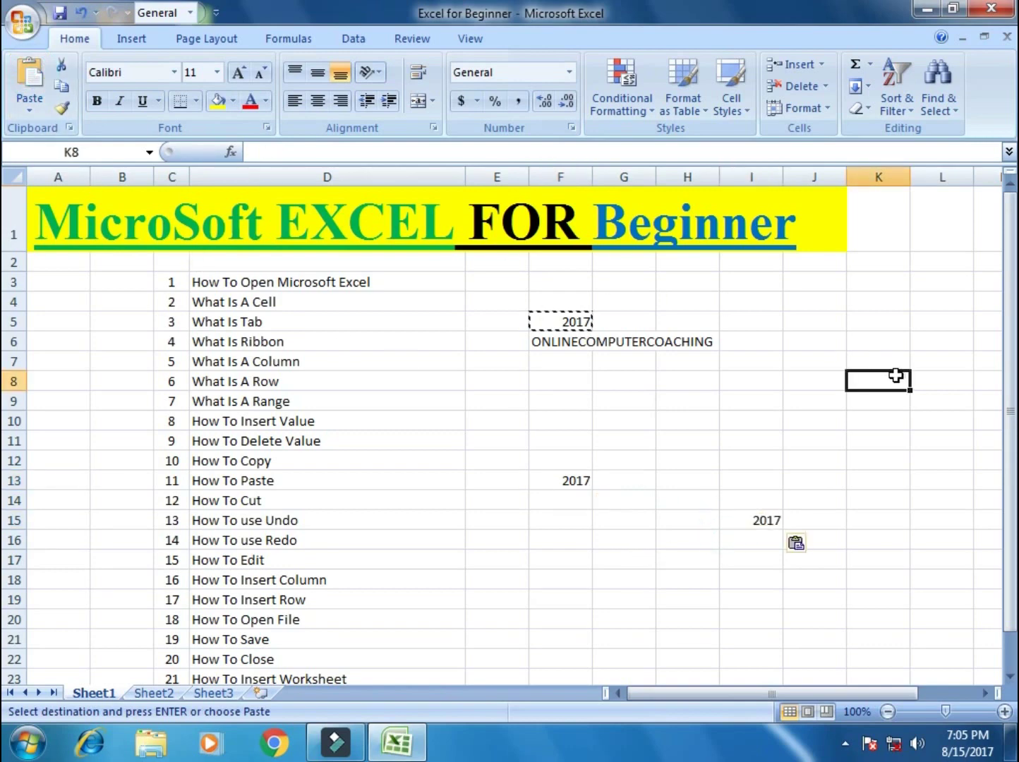
pyautogui.click(30, 81)
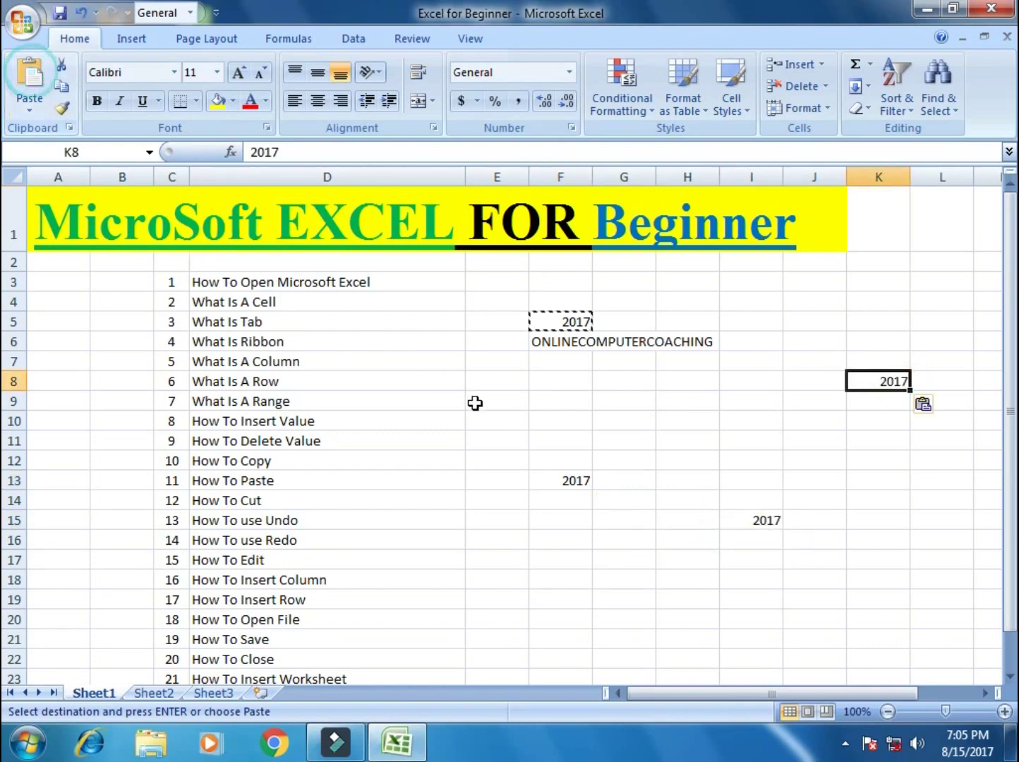
pyautogui.click(595, 403)
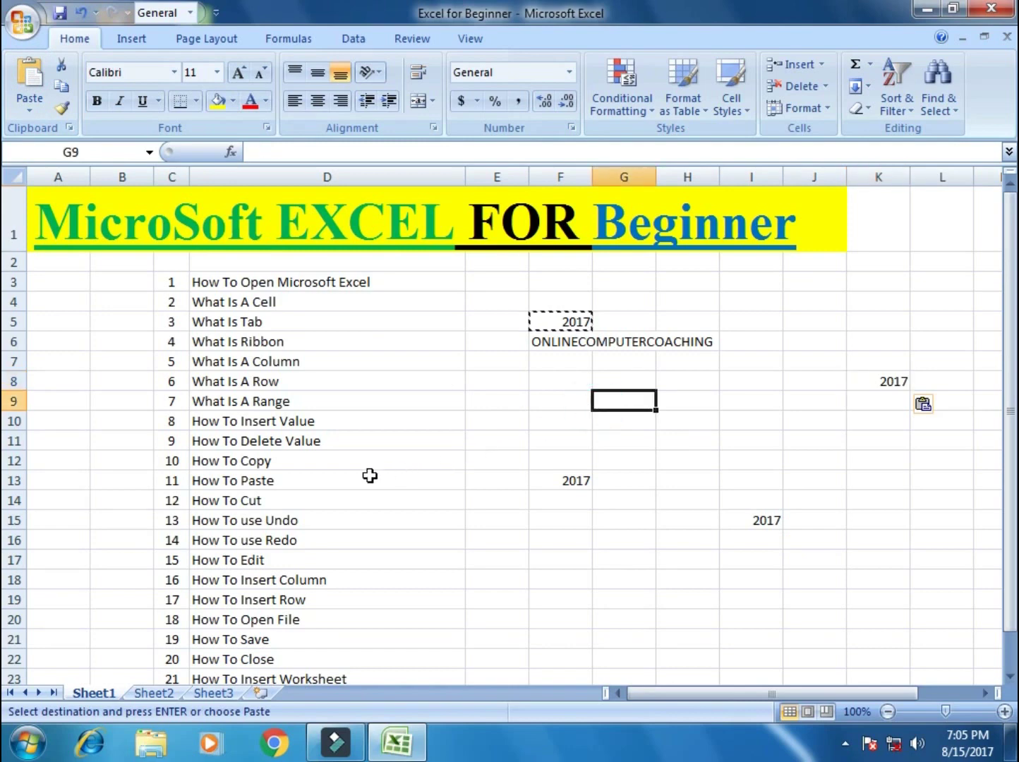
# Step: Cut the text in cell F6 and paste it into cell E17
pyautogui.click(286, 502)
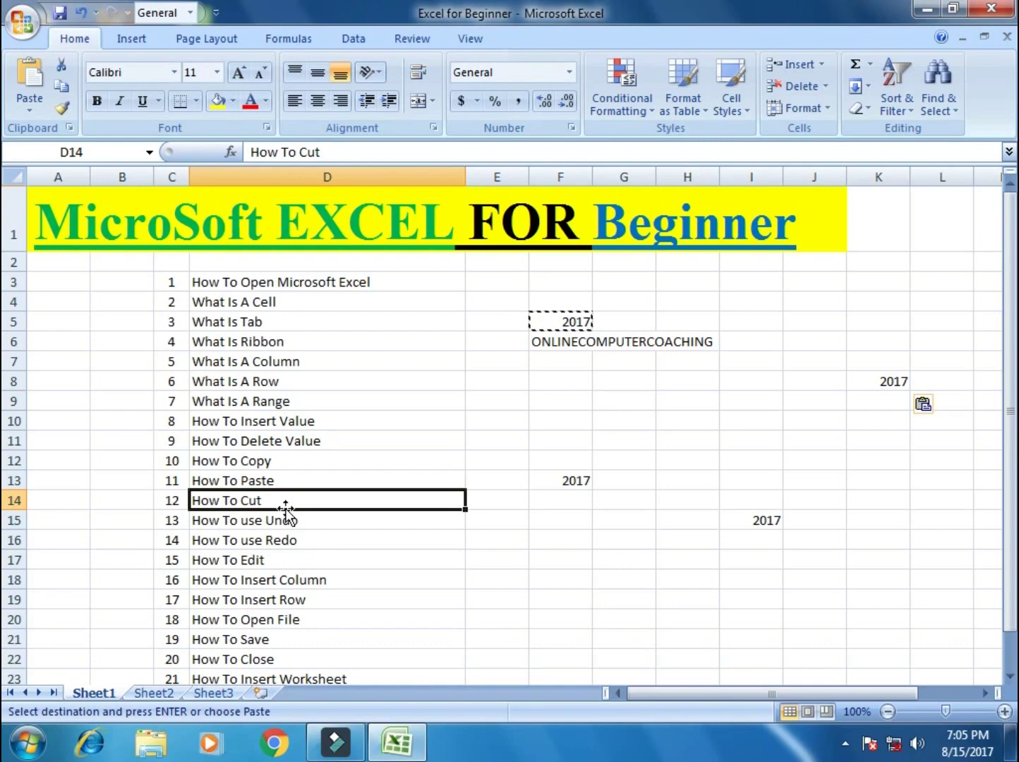
pyautogui.click(552, 344)
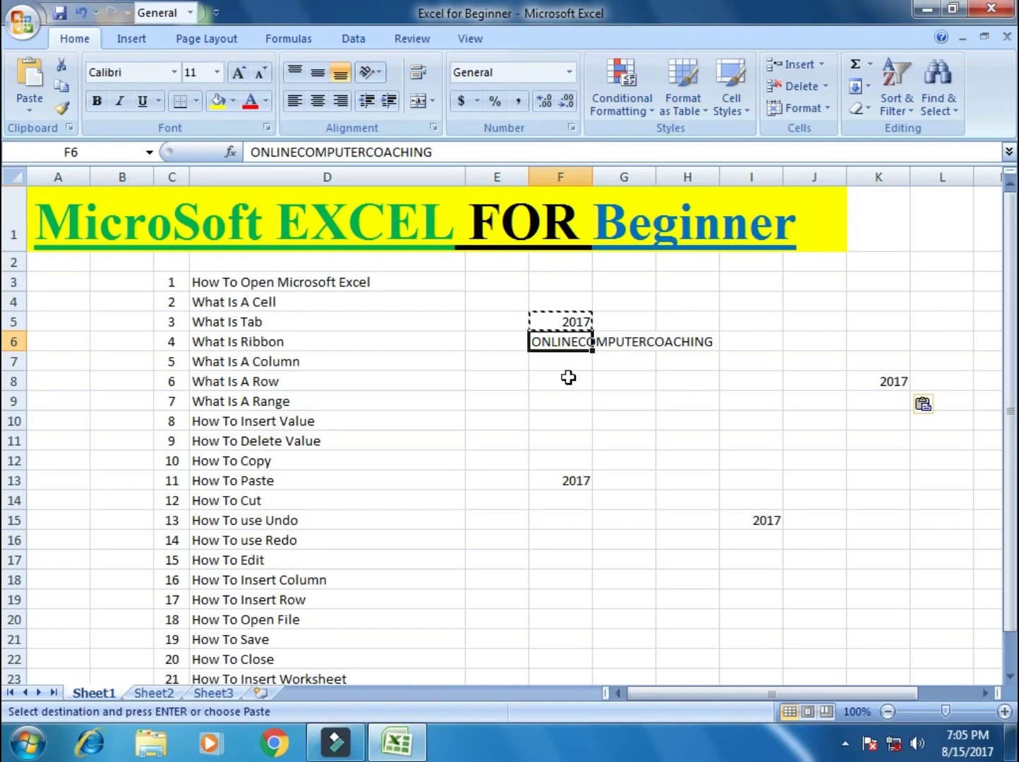
pyautogui.click(62, 70)
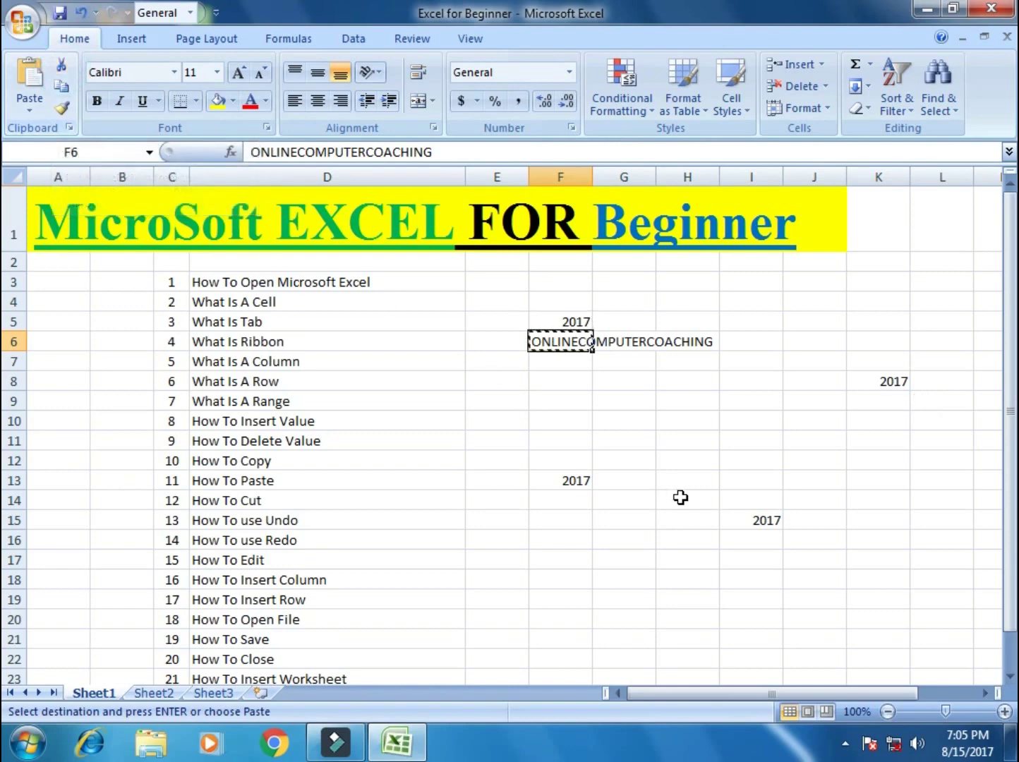
pyautogui.click(522, 559)
pyautogui.click(29, 76)
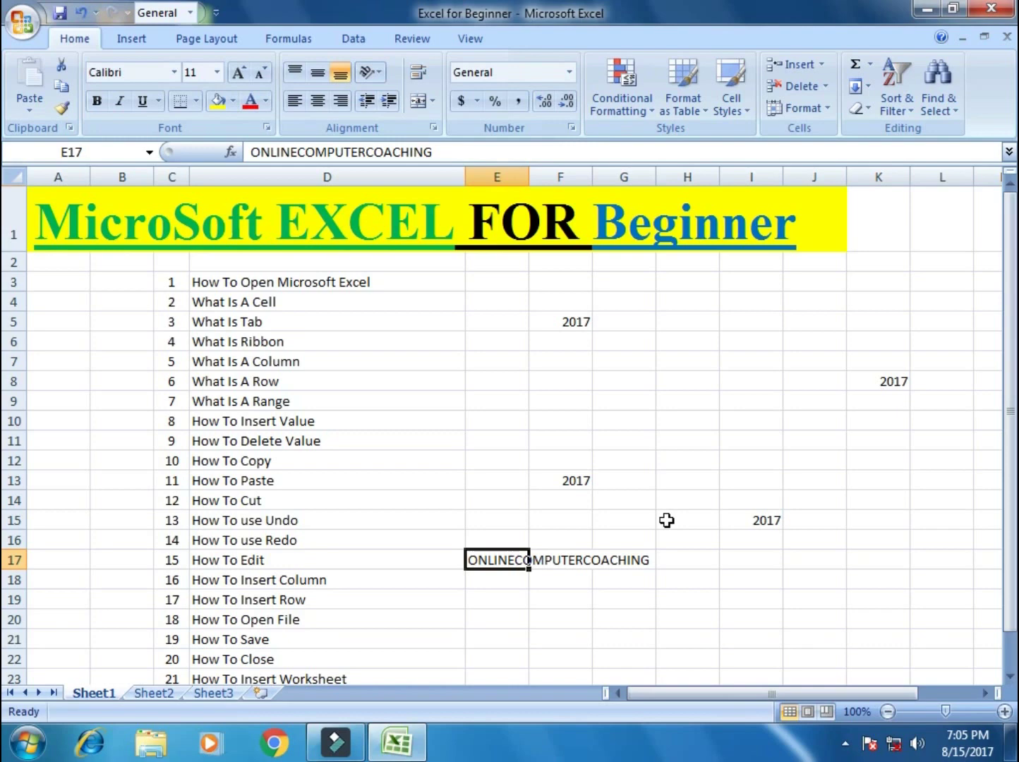
# Step: Clear the value in cell F5 to prepare an example for the undo and redo topics
pyautogui.click(647, 425)
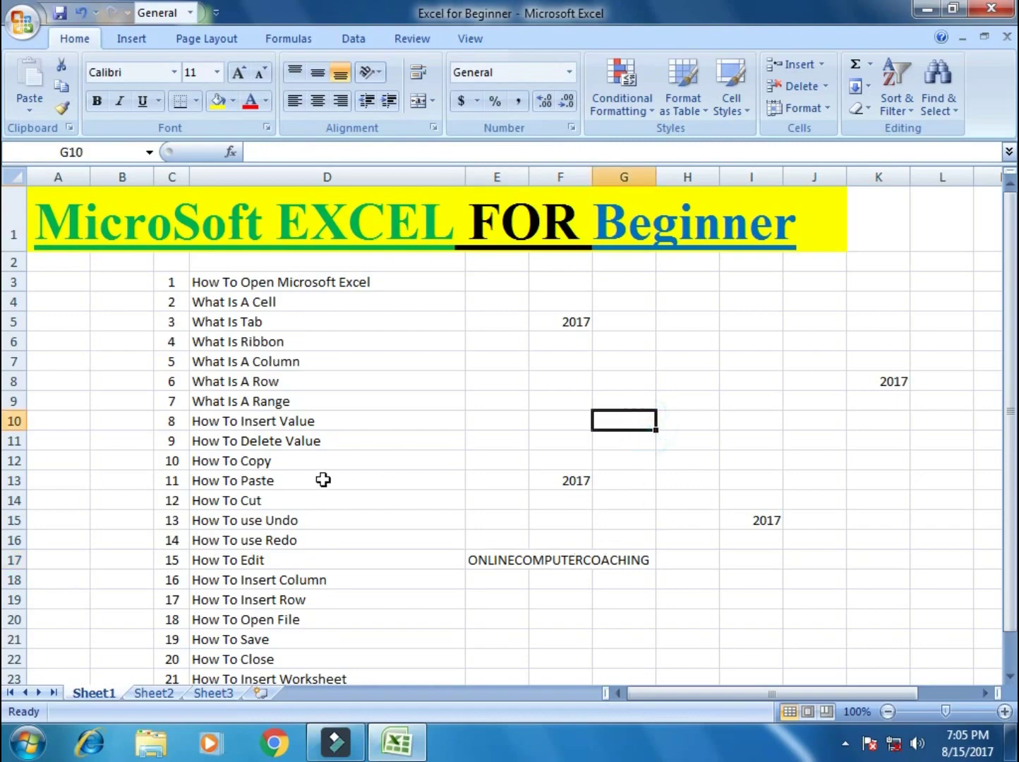
pyautogui.scroll(-1, 322, 407)
pyautogui.click(303, 414)
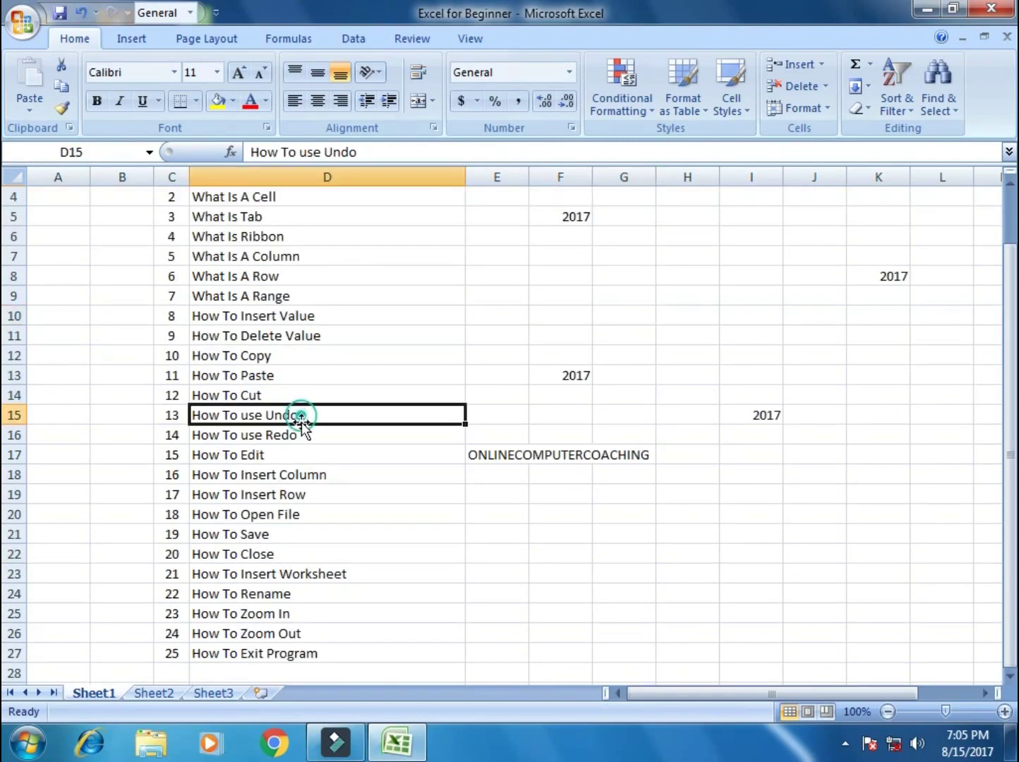
pyautogui.click(307, 436)
pyautogui.scroll(1, 307, 436)
pyautogui.click(552, 324)
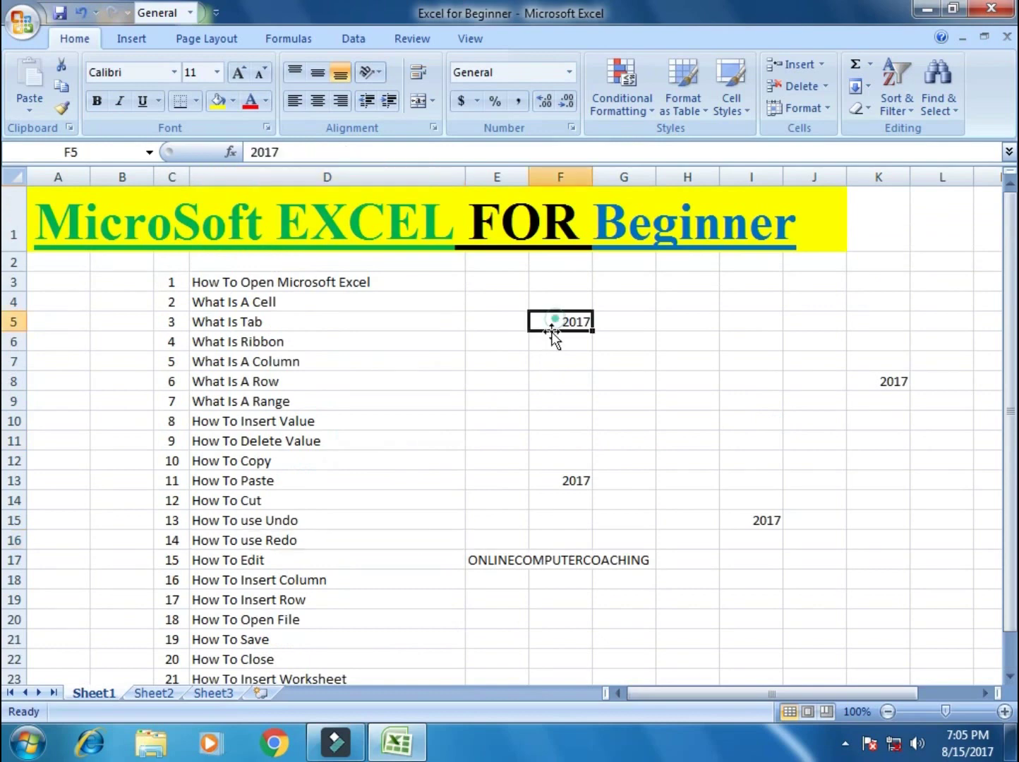
pyautogui.press('Delete')
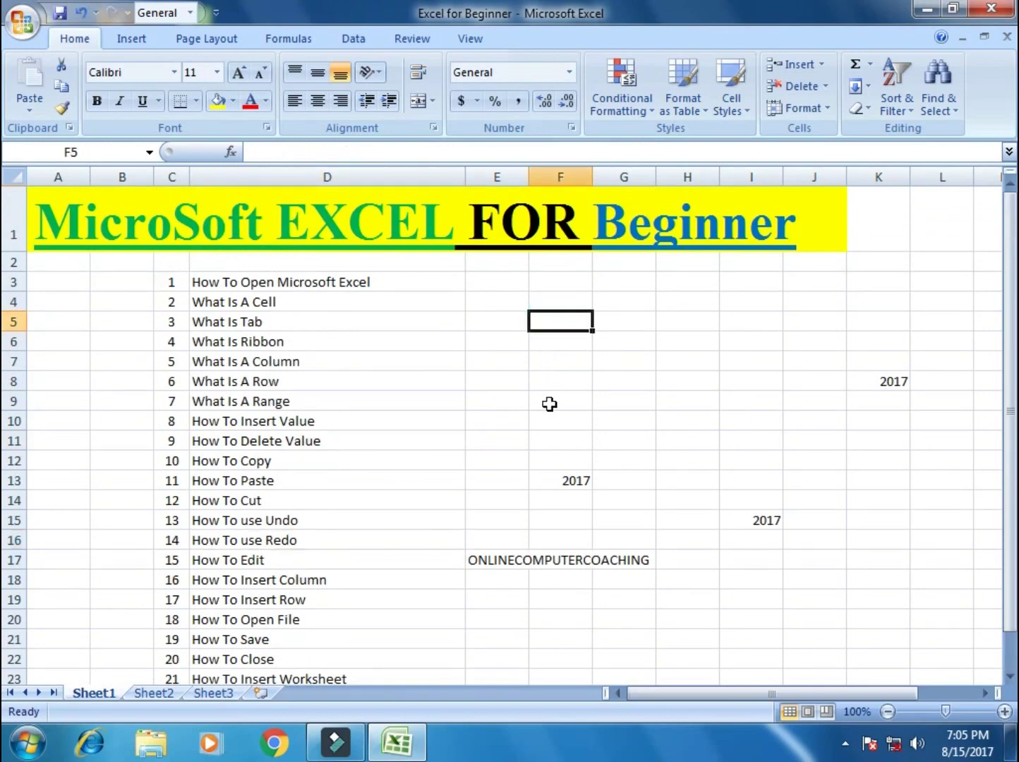
# Step: Undo the clearing of cell F5, redo it, and undo it once more
pyautogui.click(80, 12)
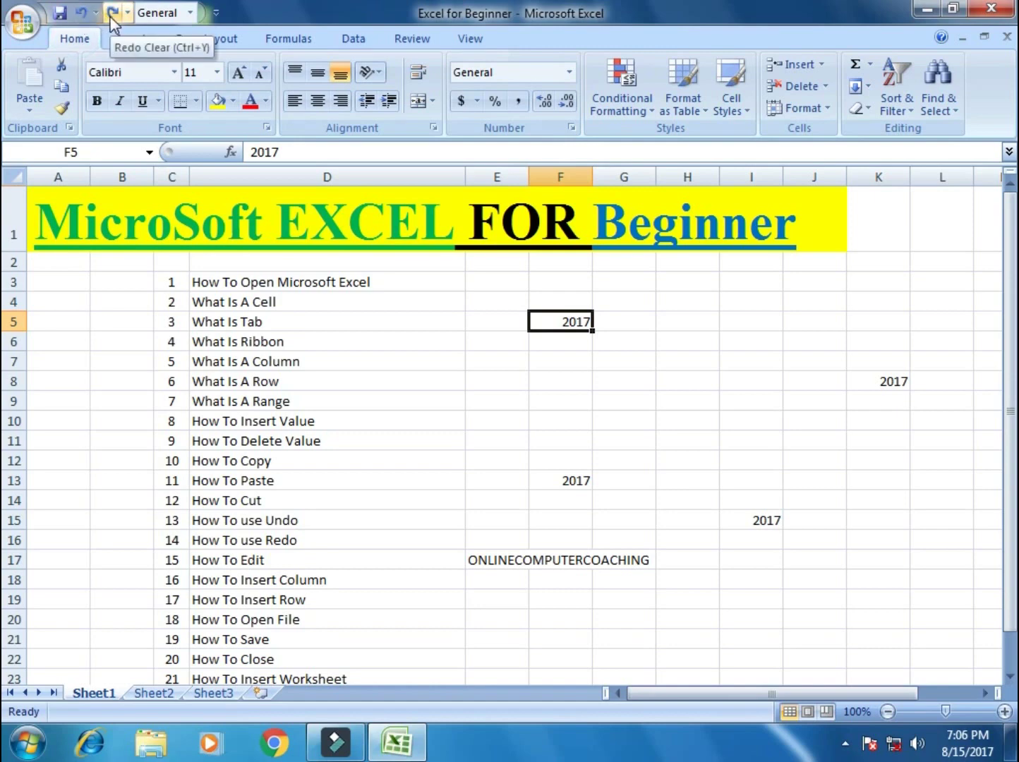
pyautogui.click(110, 14)
pyautogui.click(80, 10)
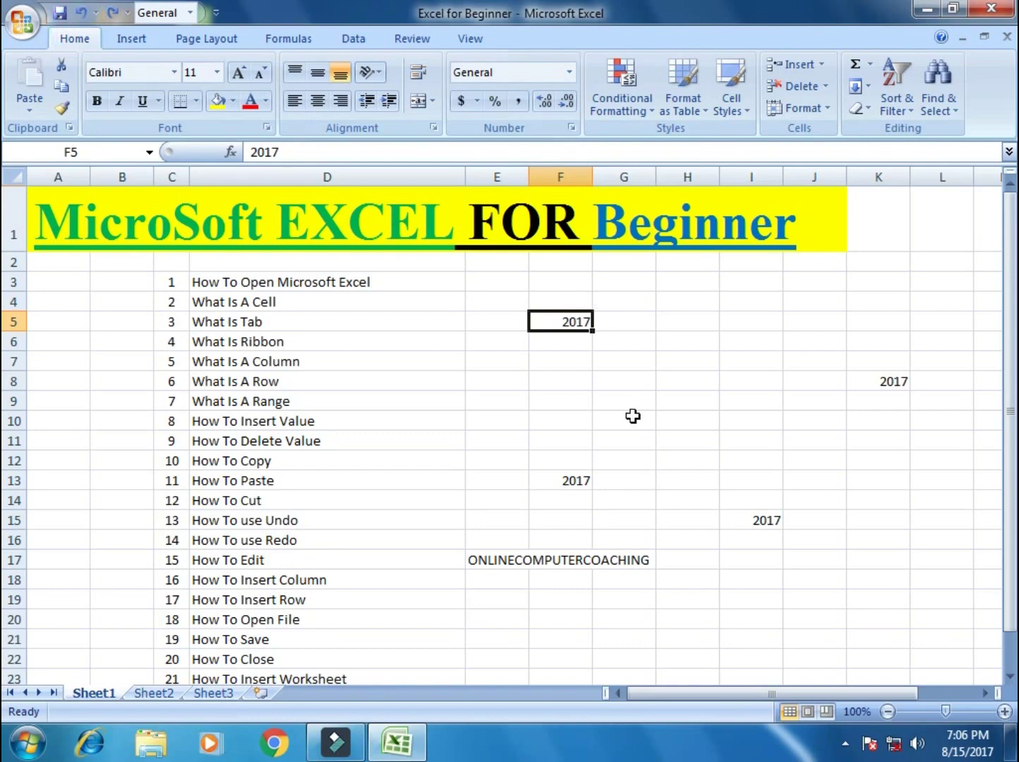
# Step: Edit the text in cell E17 to separate its words with spaces as ONLINE COMPUTER COACHING
pyautogui.scroll(-1, 506, 399)
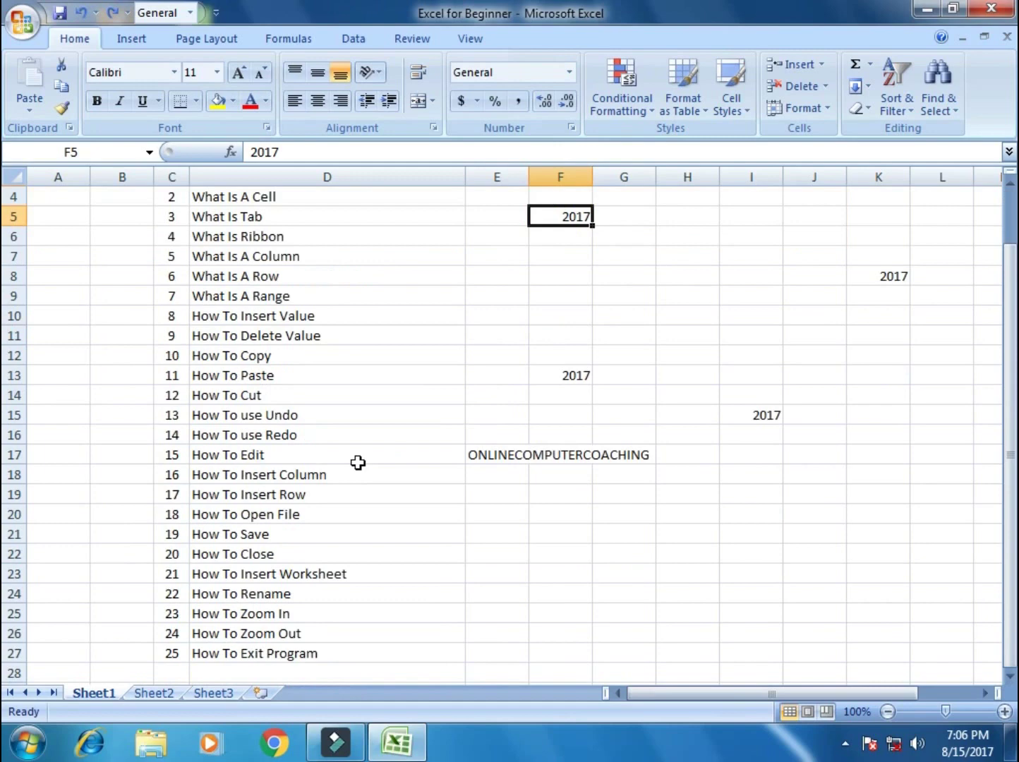
pyautogui.click(290, 449)
pyautogui.click(642, 573)
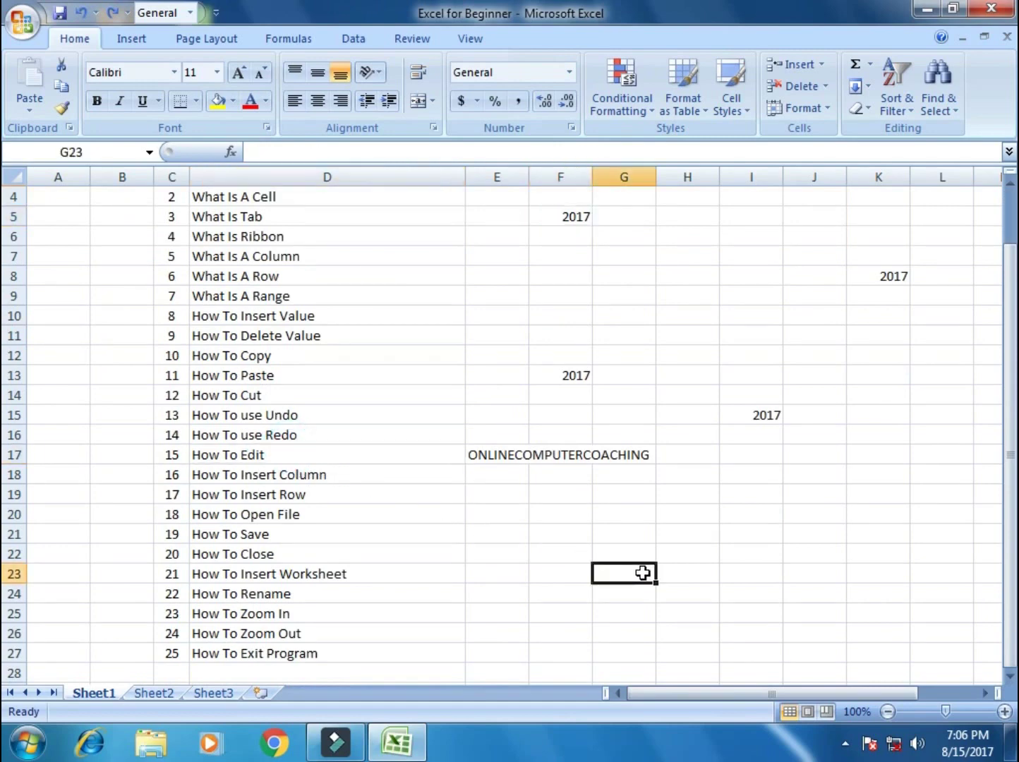
pyautogui.click(479, 456)
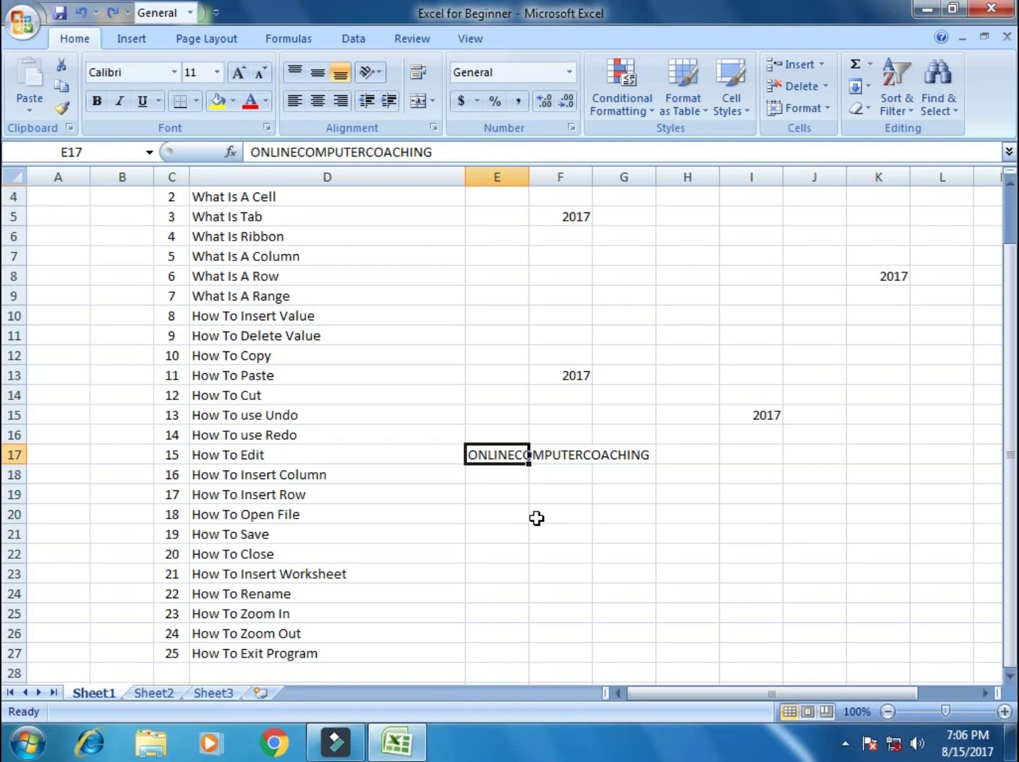
pyautogui.doubleClick(496, 454)
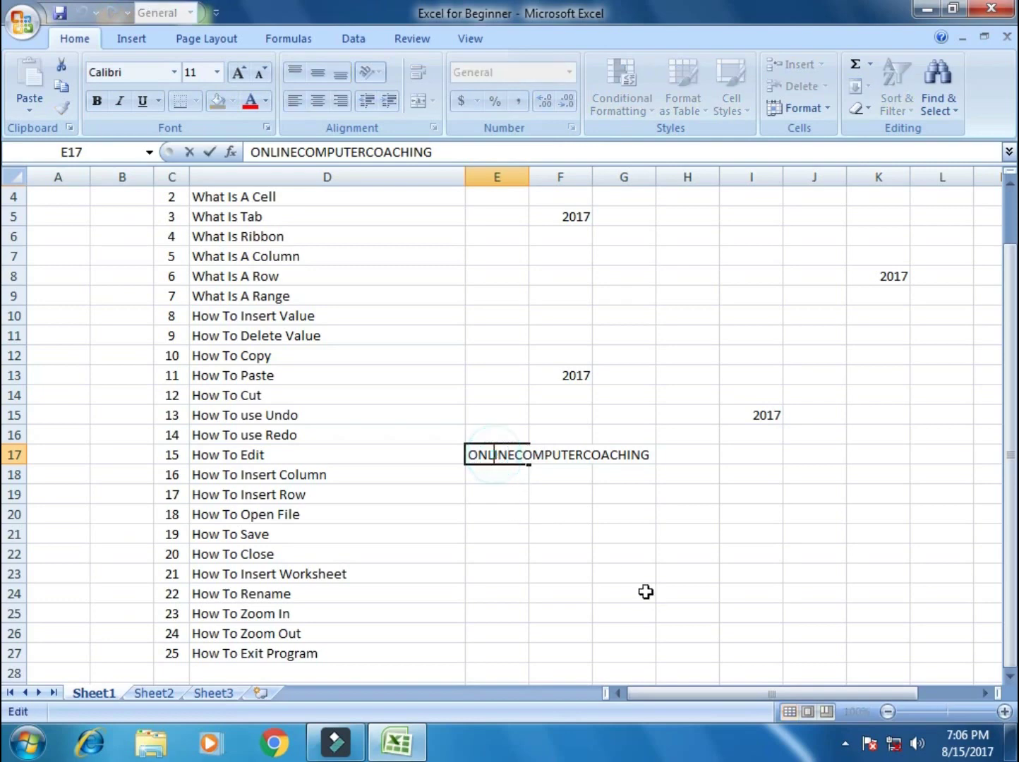
pyautogui.click(516, 455)
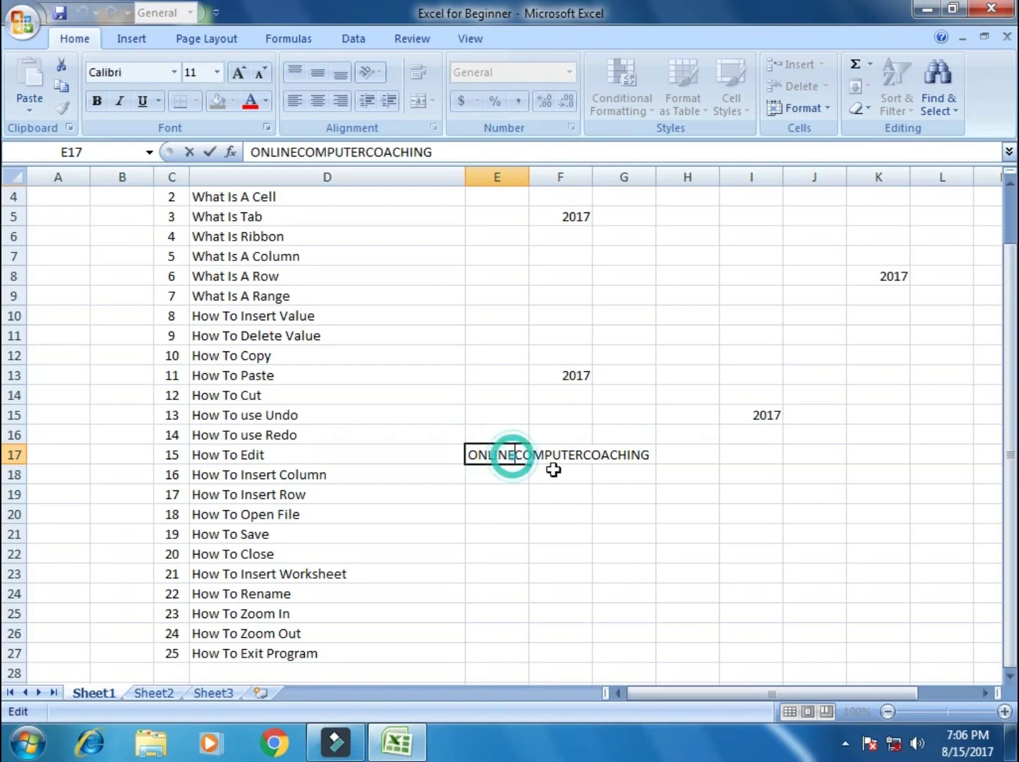
pyautogui.click(588, 452)
pyautogui.click(577, 531)
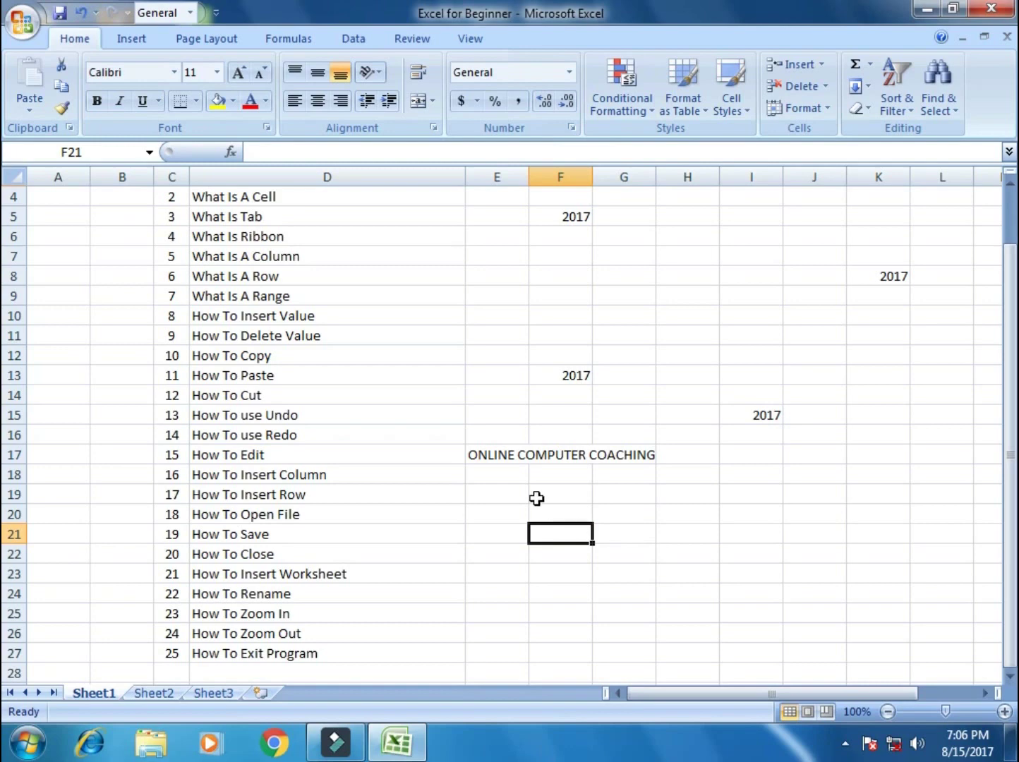
# Step: Shorten the text in cell E17 to ONLINE COM by editing the cell's existing content
pyautogui.click(499, 455)
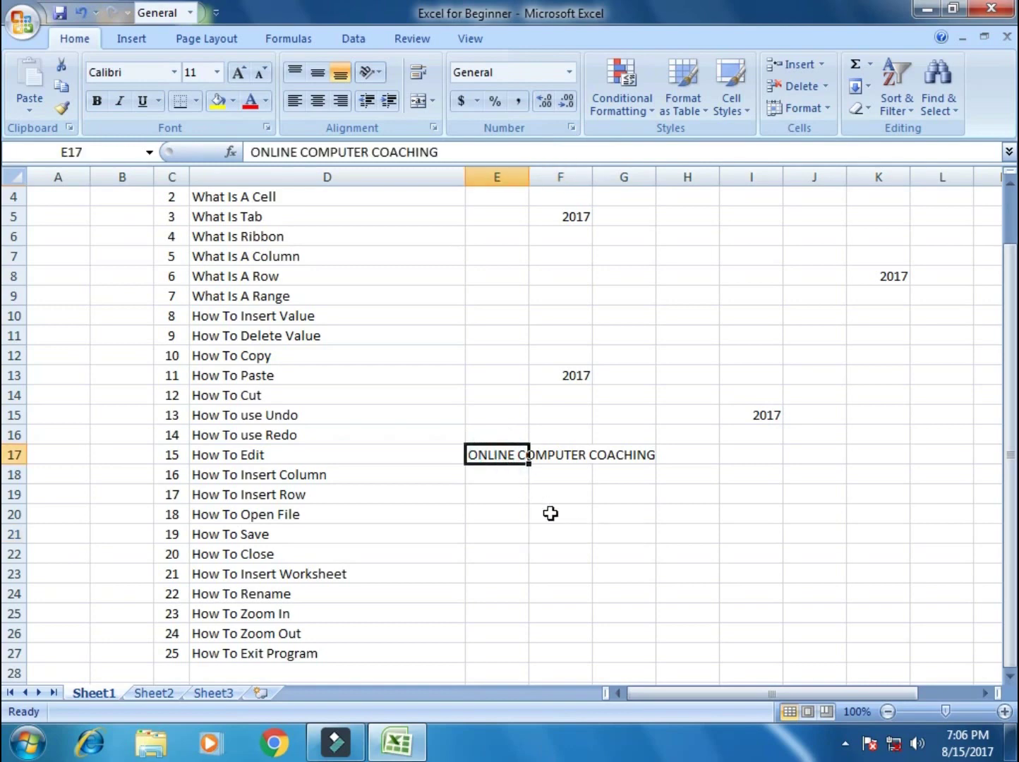
pyautogui.press('F2')
pyautogui.press('BackSpace')
pyautogui.press('BackSpace')
pyautogui.press('BackSpace')
pyautogui.press('BackSpace')
pyautogui.press('BackSpace')
pyautogui.press('BackSpace')
pyautogui.press('BackSpace')
pyautogui.press('BackSpace')
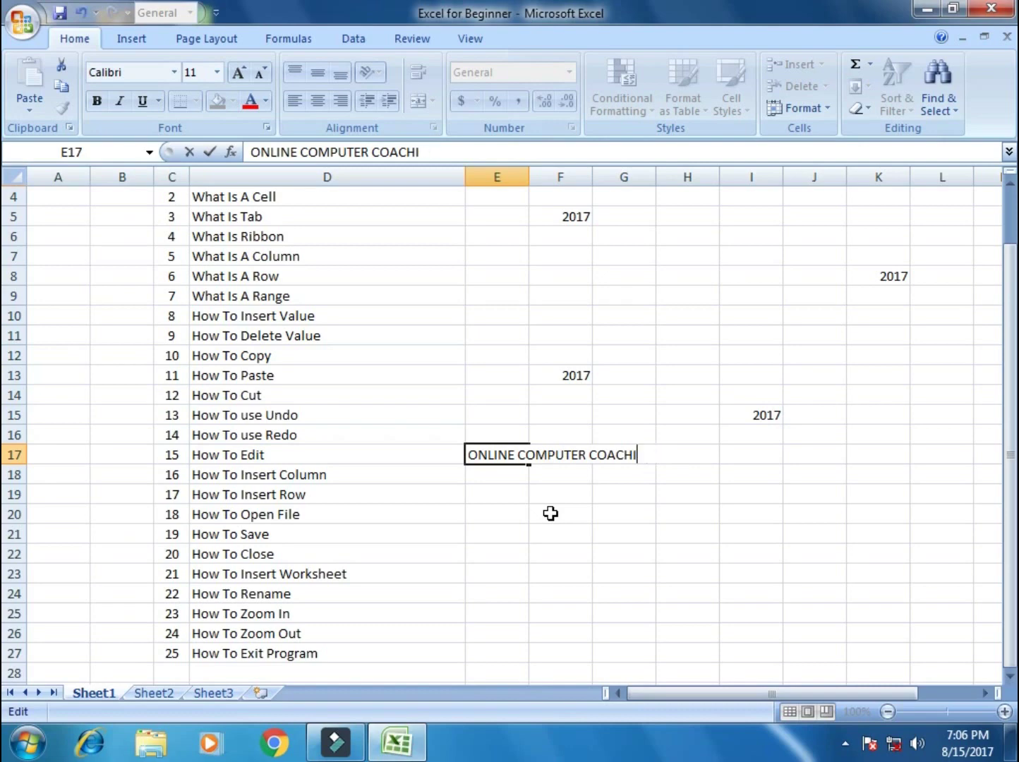
pyautogui.press('BackSpace')
pyautogui.press('BackSpace')
pyautogui.press('BackSpace')
pyautogui.press('BackSpace')
pyautogui.press('BackSpace')
pyautogui.press('BackSpace')
pyautogui.press('BackSpace')
pyautogui.press('BackSpace')
pyautogui.press('BackSpace')
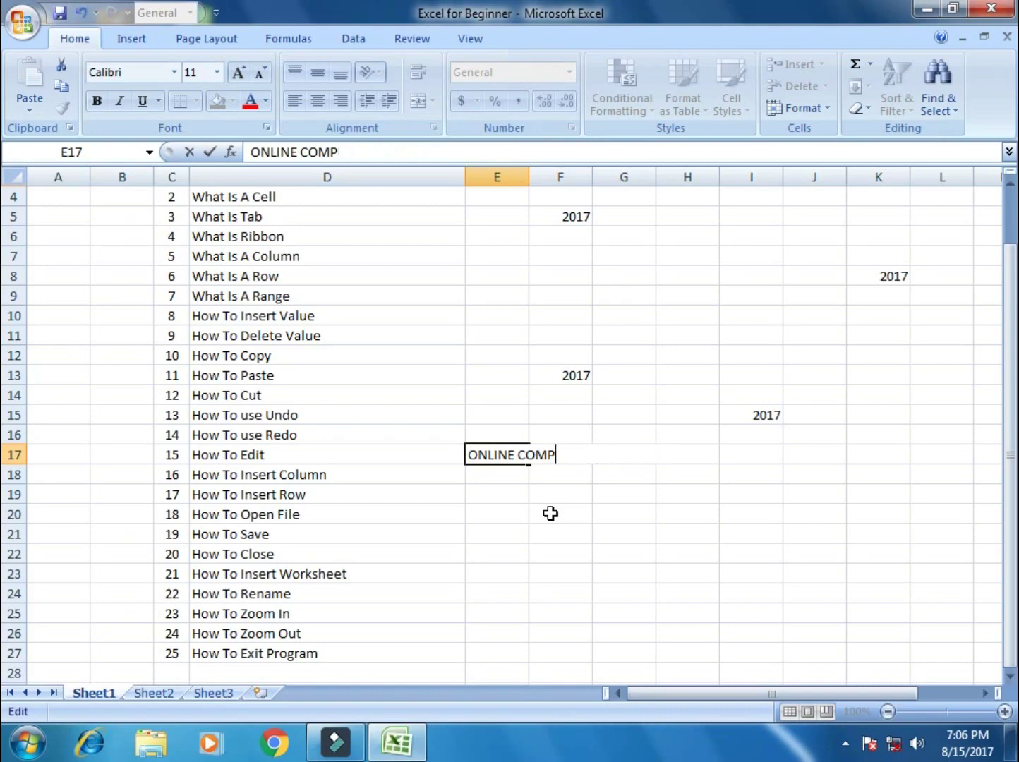
pyautogui.write('COM')
pyautogui.press('Return')
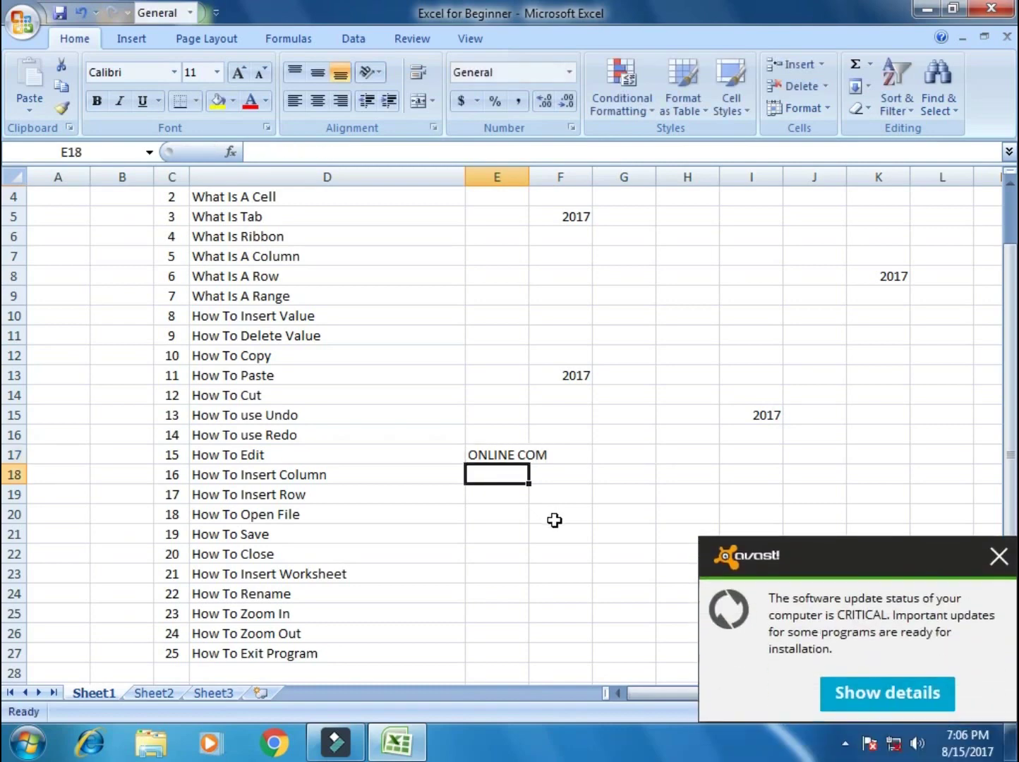
pyautogui.click(648, 439)
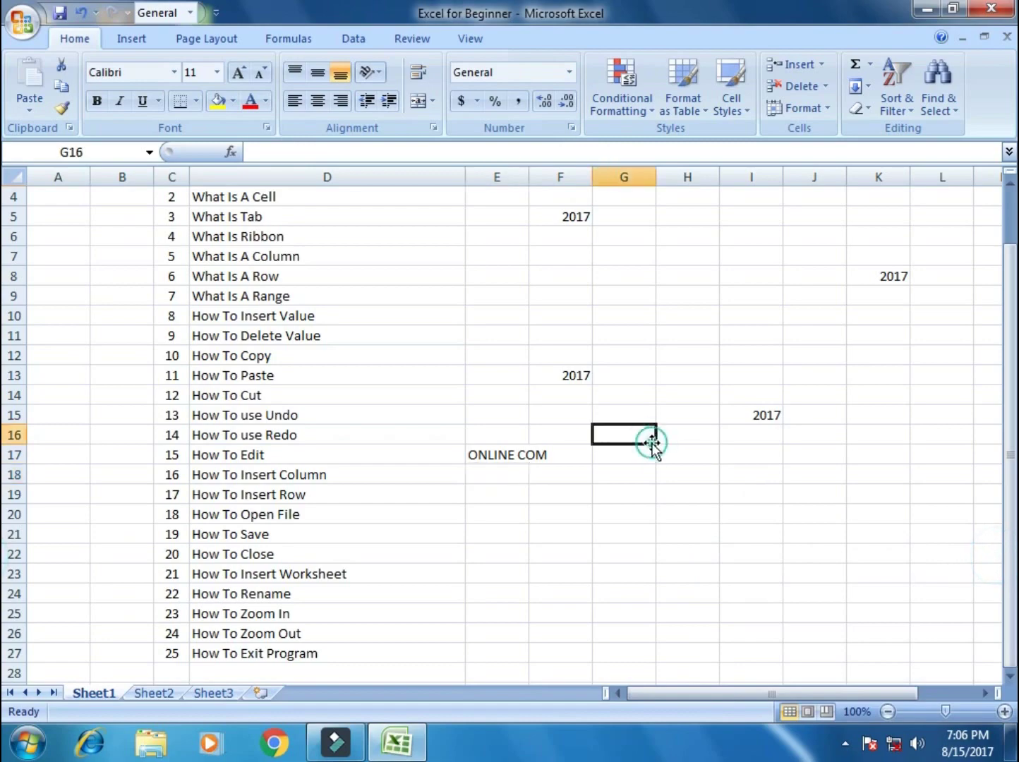
pyautogui.scroll(1, 654, 445)
pyautogui.click(646, 355)
pyautogui.scroll(-1, 664, 374)
pyautogui.scroll(1, 699, 410)
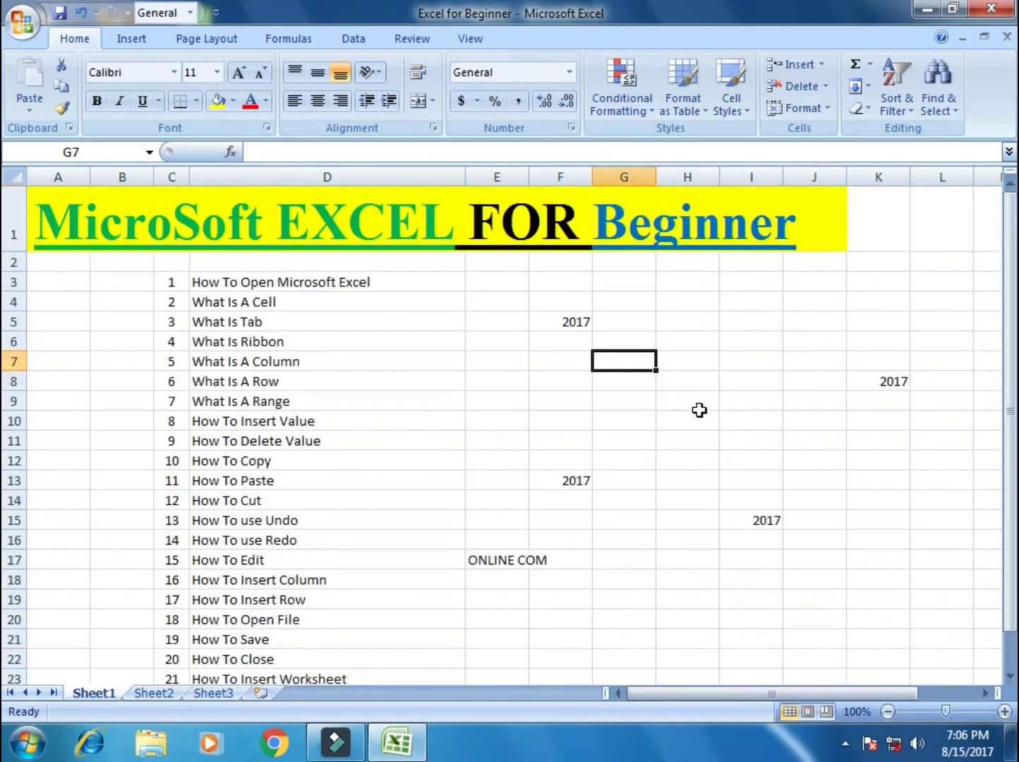
pyautogui.click(510, 344)
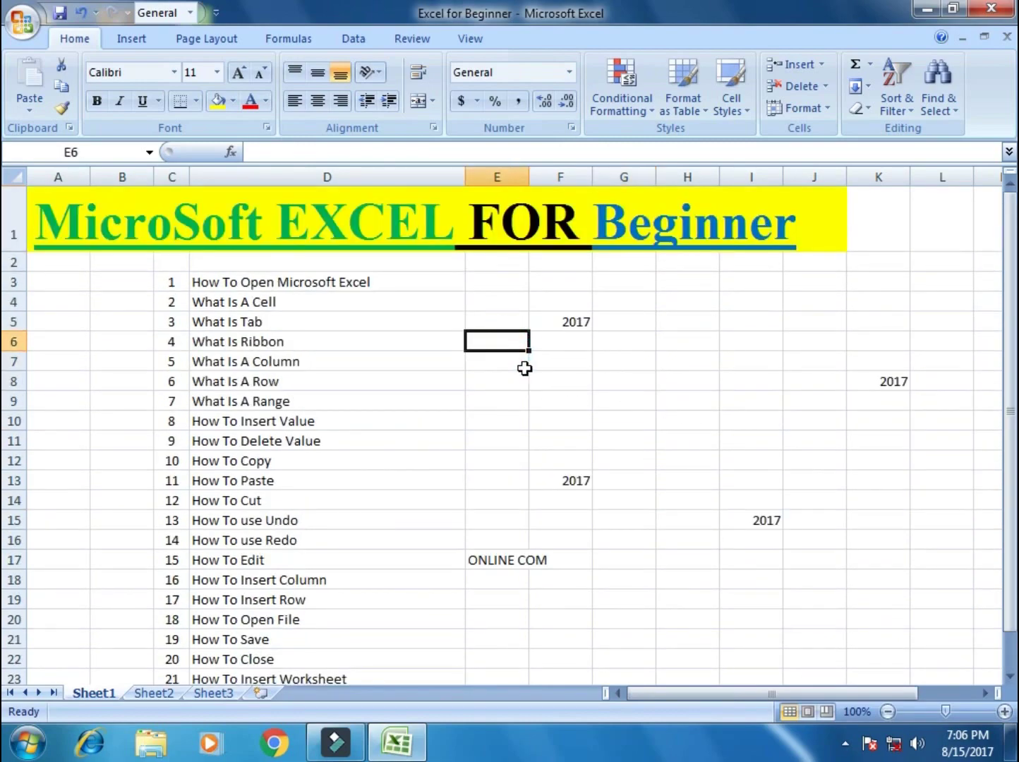
pyautogui.click(677, 365)
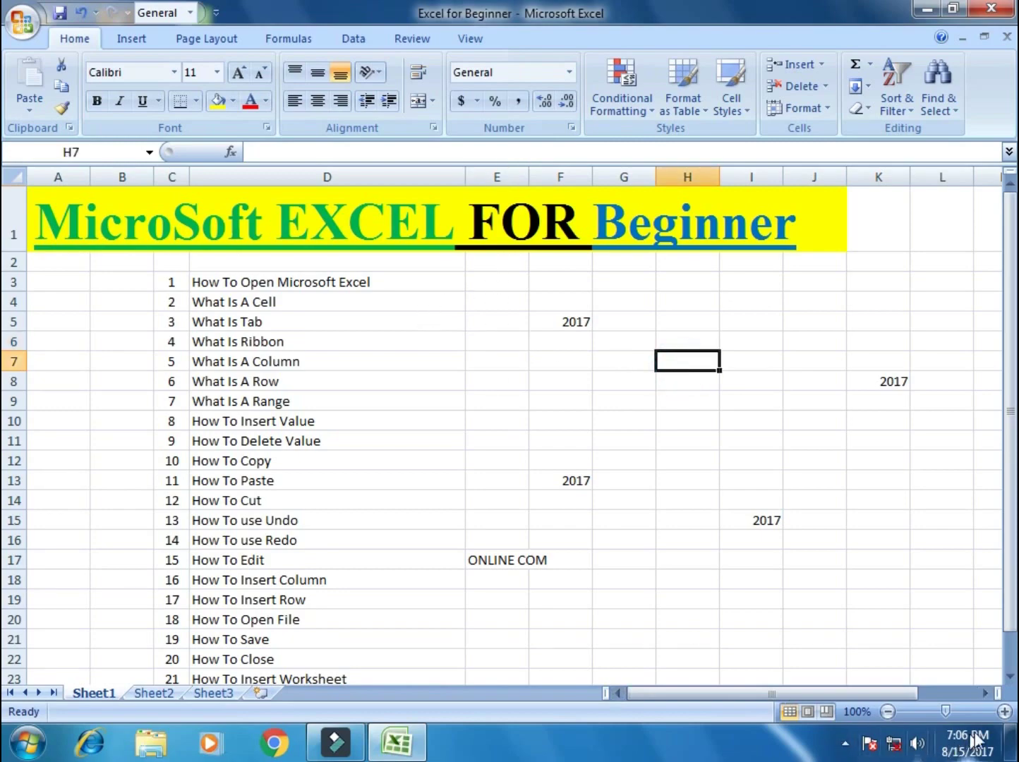
# Step: Zoom the worksheet in step by step to 150%
pyautogui.click(1005, 713)
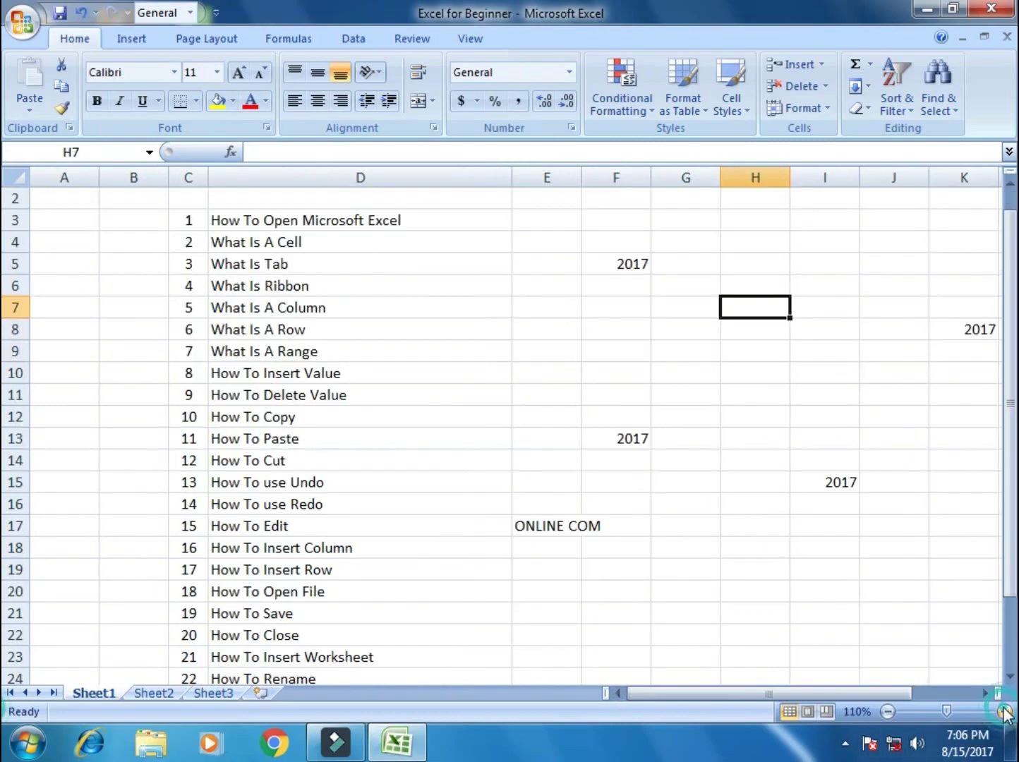
pyautogui.click(1005, 713)
pyautogui.click(1006, 713)
pyautogui.click(1005, 713)
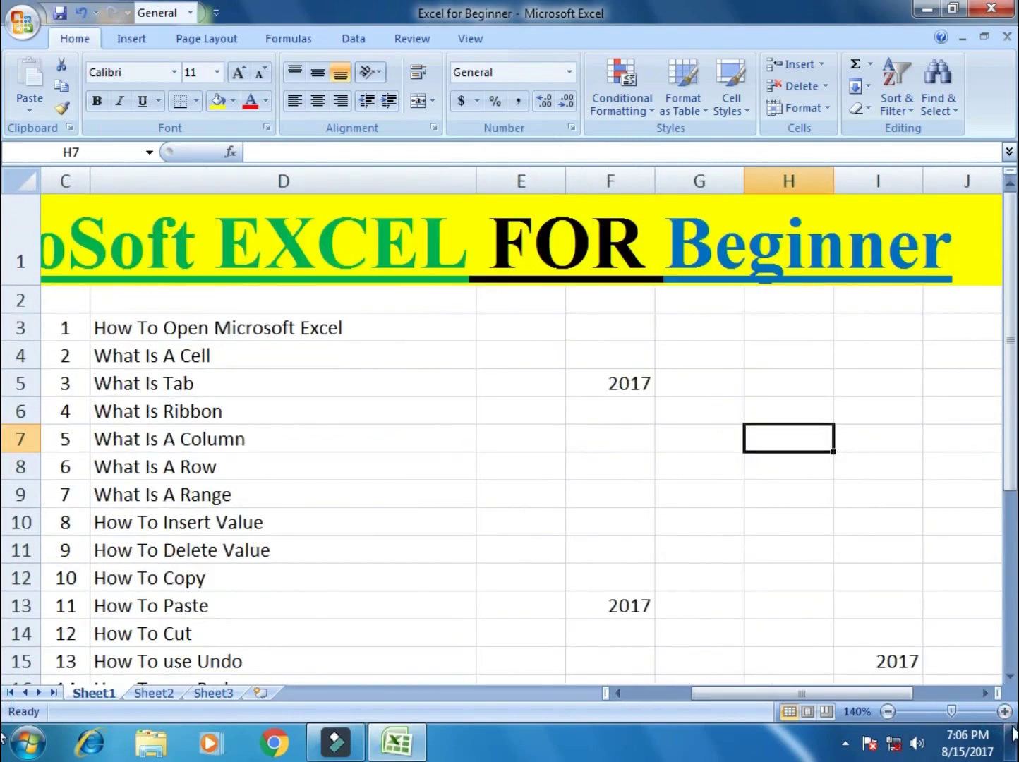
pyautogui.click(1005, 713)
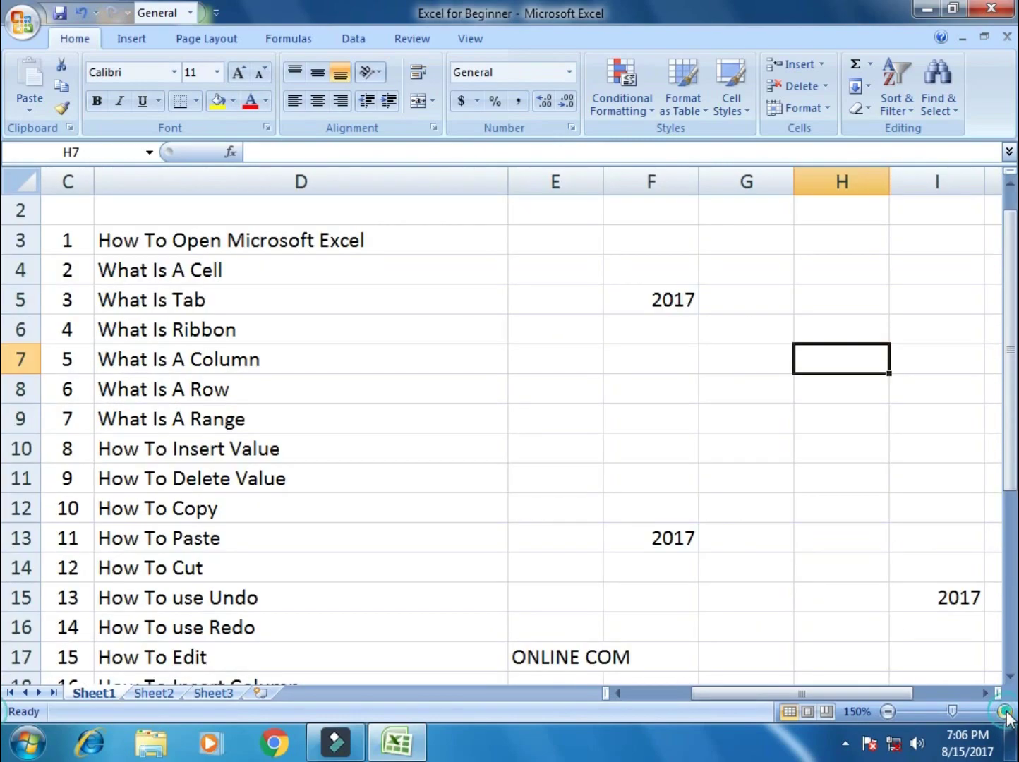
# Step: Zoom the worksheet out step by step to 110%
pyautogui.click(888, 712)
pyautogui.click(888, 712)
pyautogui.click(888, 712)
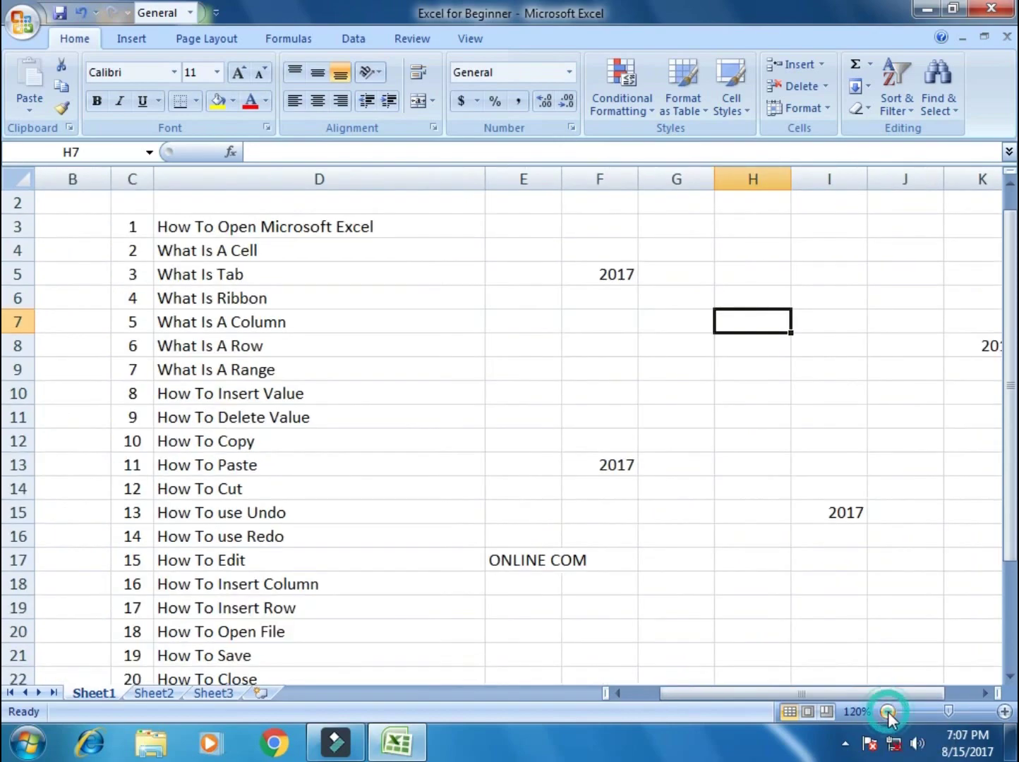
pyautogui.click(888, 713)
pyautogui.moveTo(851, 694); pyautogui.dragTo(832, 703)
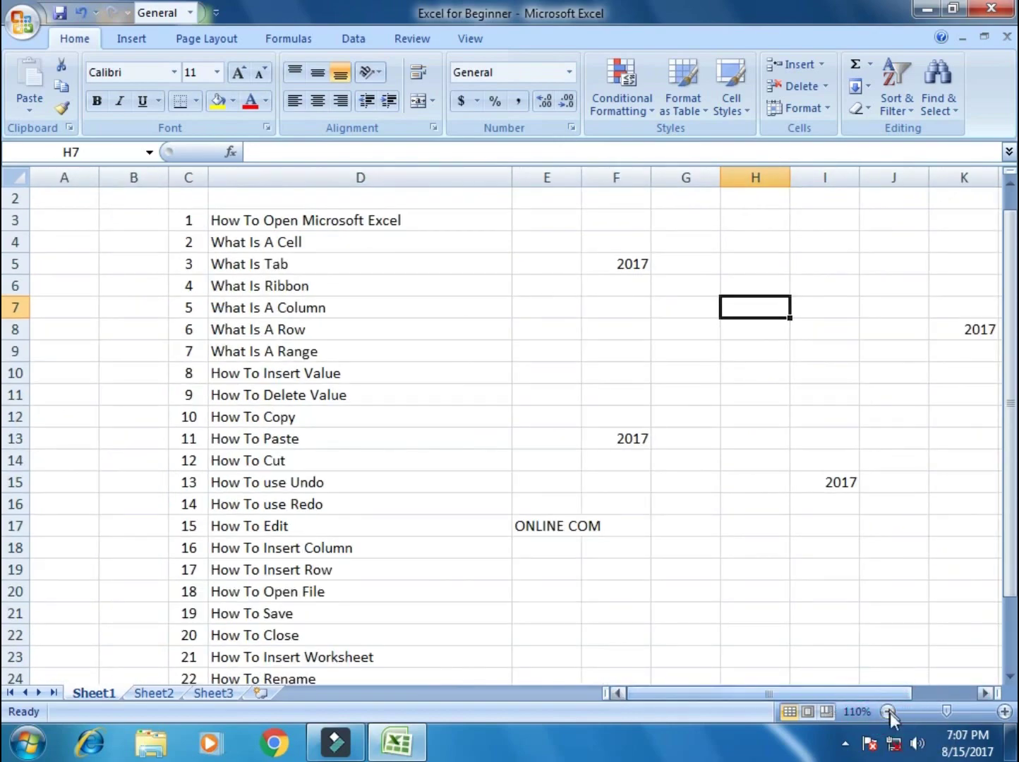
# Step: Zoom the worksheet in to 120% and select the How To Insert Column topic in cell D18
pyautogui.click(1005, 713)
pyautogui.scroll(1, 583, 530)
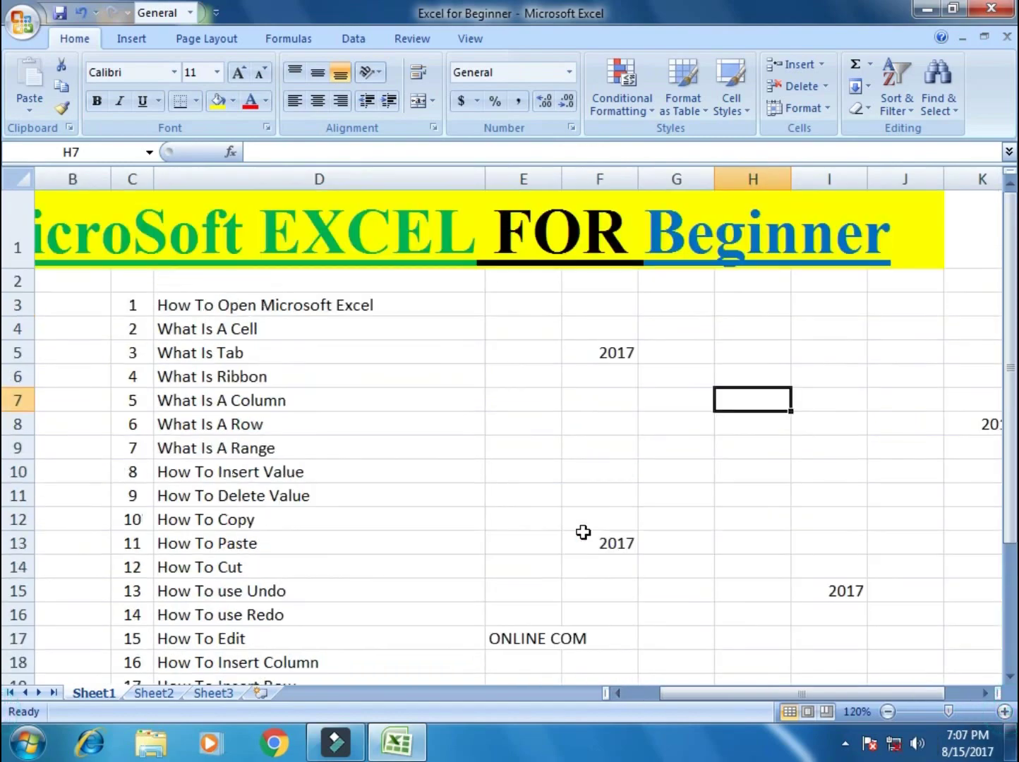
pyautogui.scroll(-2, 722, 549)
pyautogui.click(548, 534)
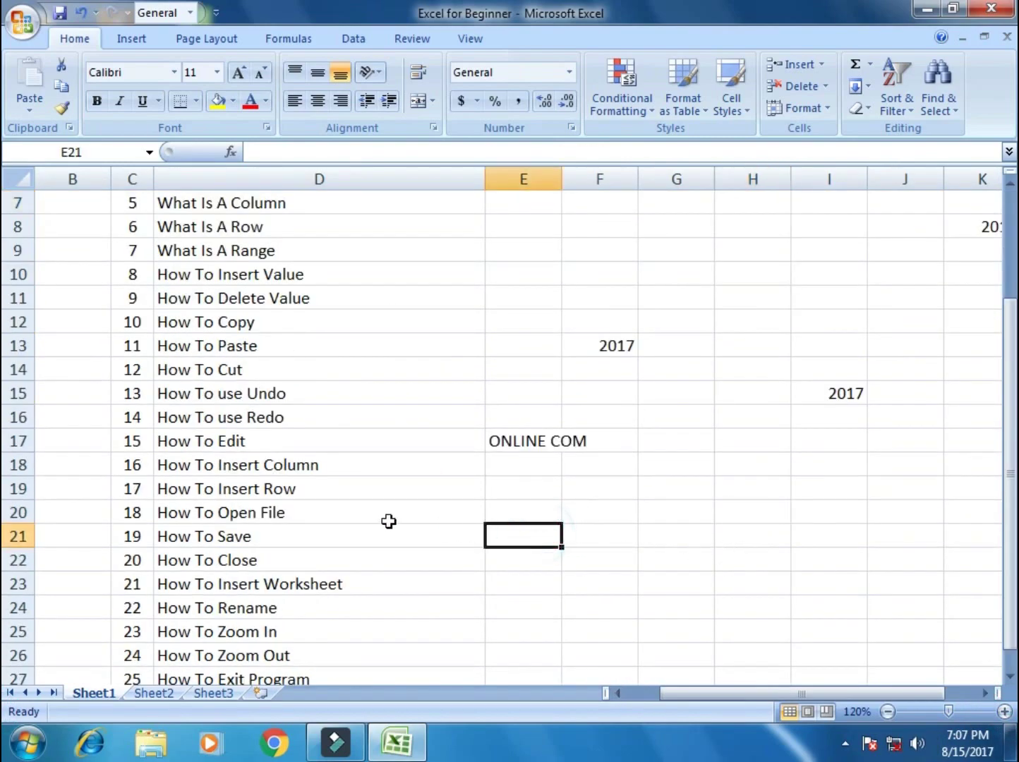
pyautogui.click(314, 488)
pyautogui.click(330, 468)
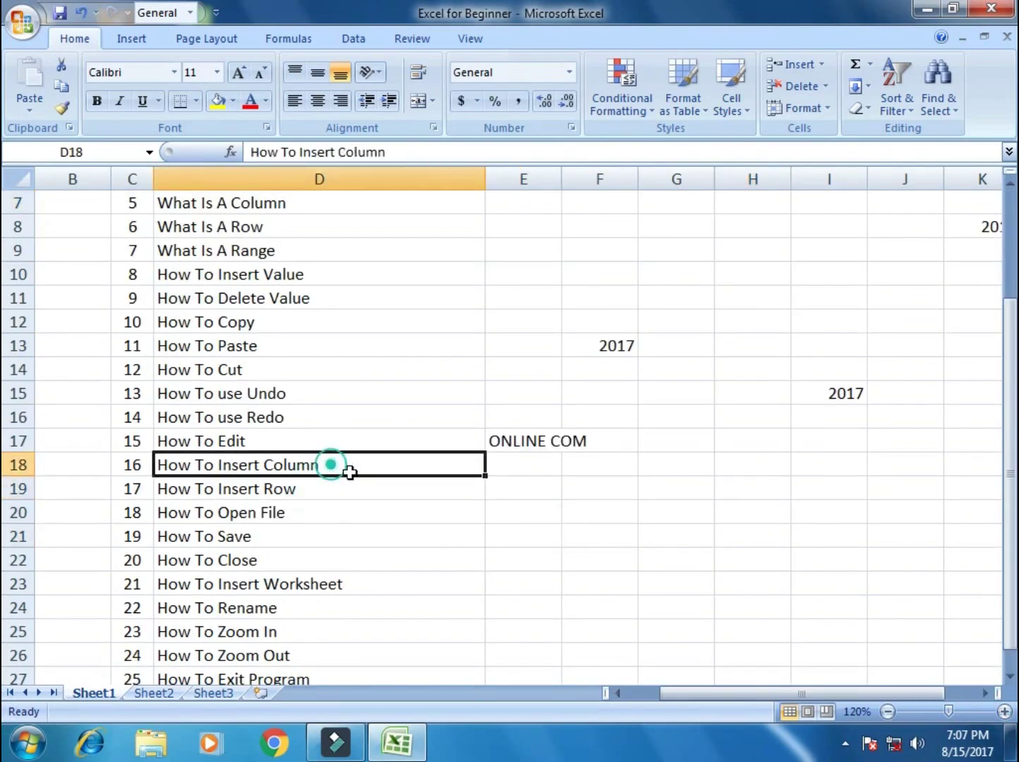
# Step: Return to the beginning of the worksheet and reduce the zoom to 110%
pyautogui.scroll(2, 364, 488)
pyautogui.click(488, 447)
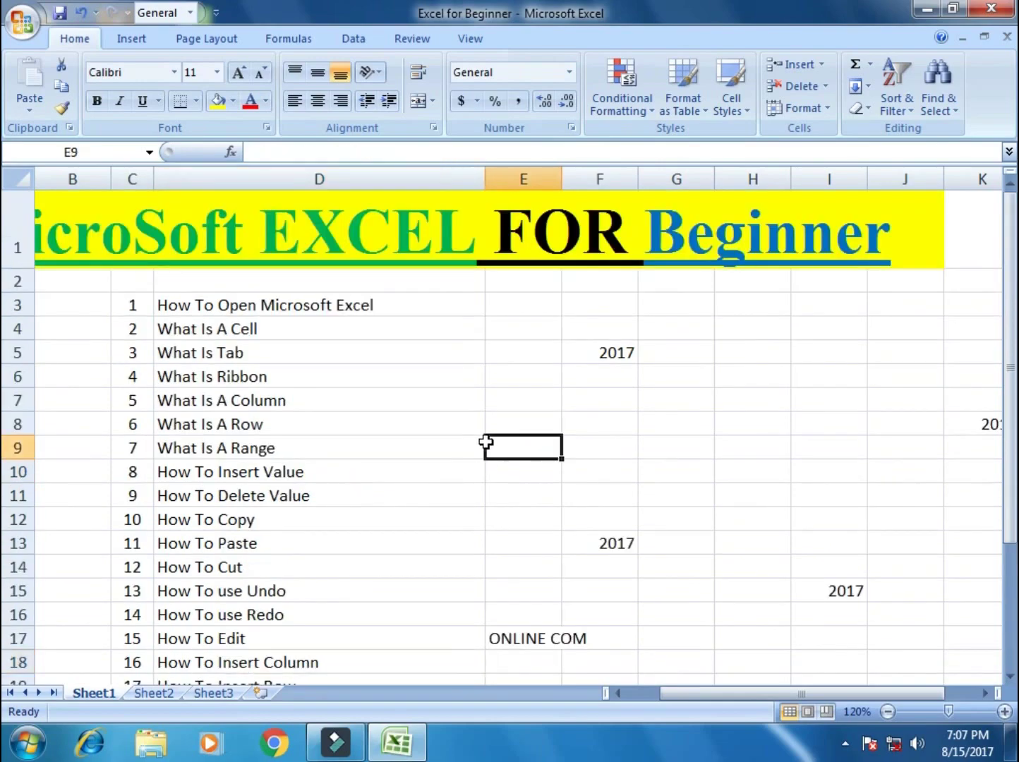
pyautogui.click(889, 713)
pyautogui.click(653, 424)
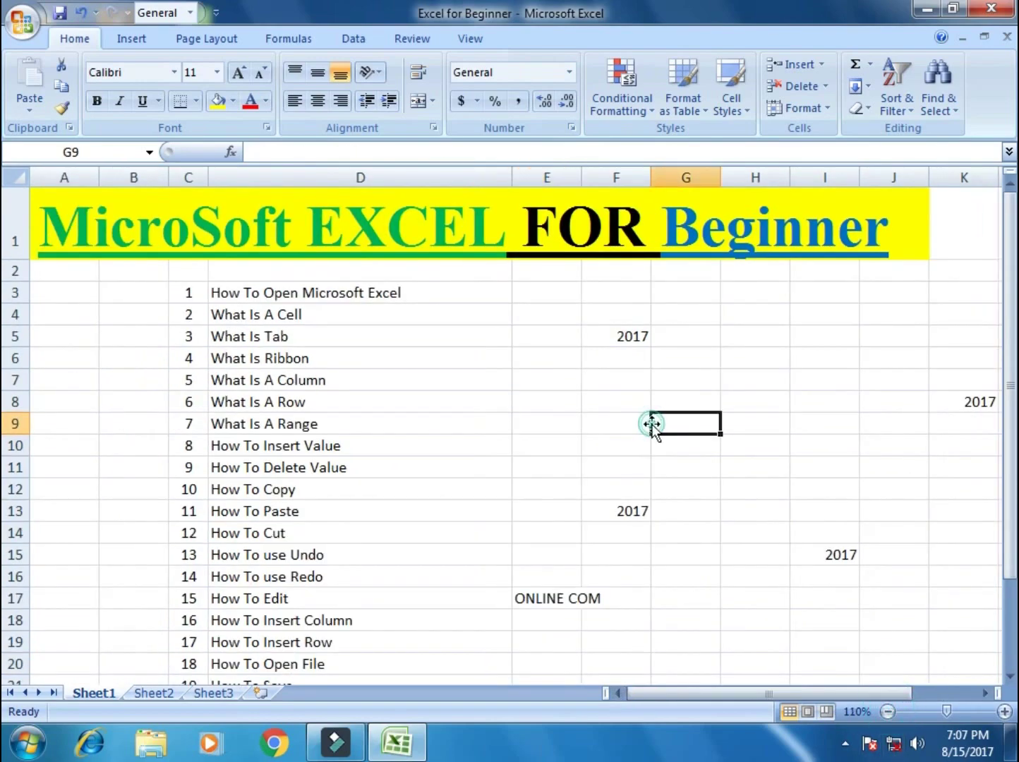
# Step: Insert a new column before column E and undo the insertion
pyautogui.click(553, 170)
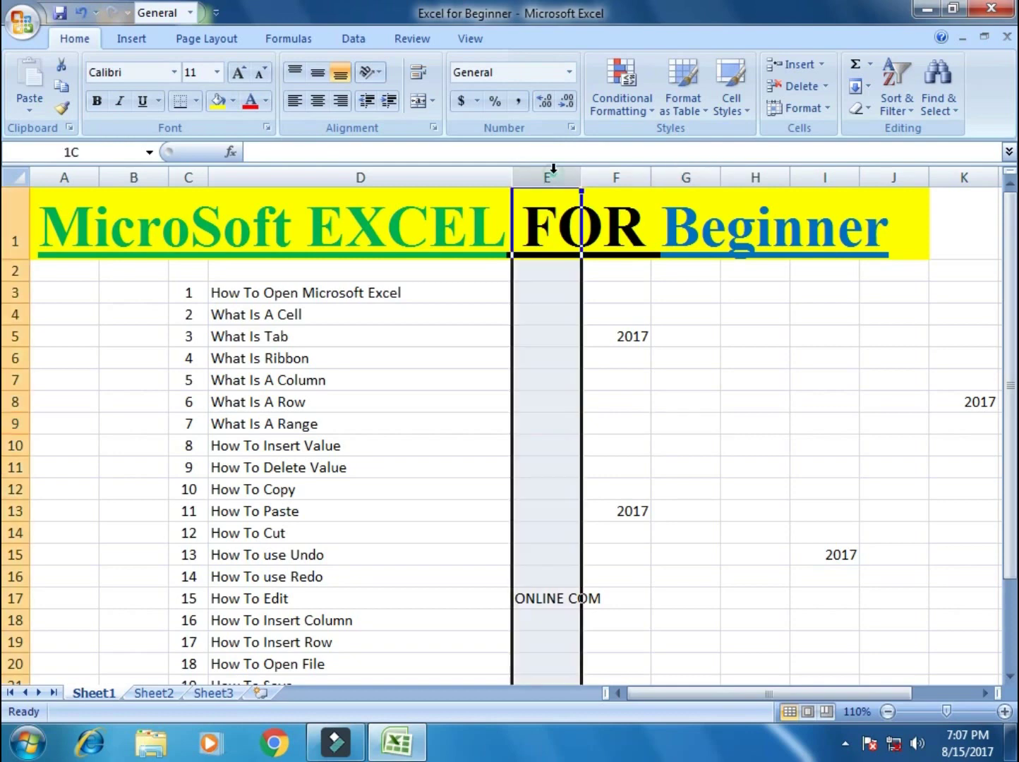
pyautogui.rightClick(554, 171)
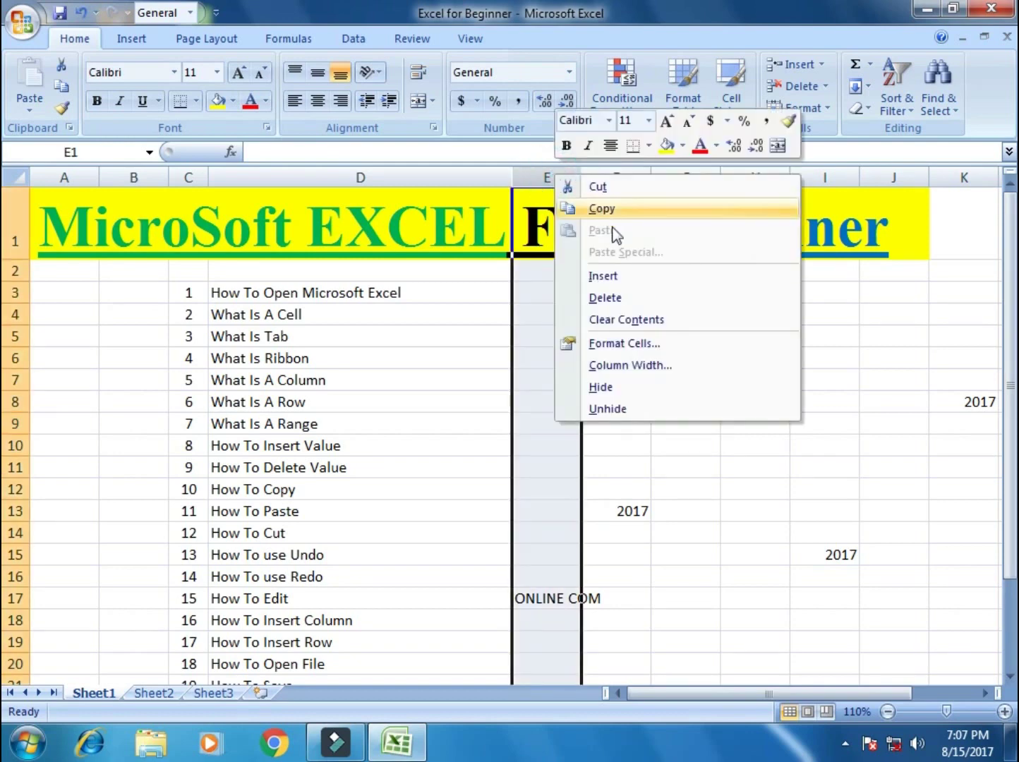
pyautogui.click(632, 277)
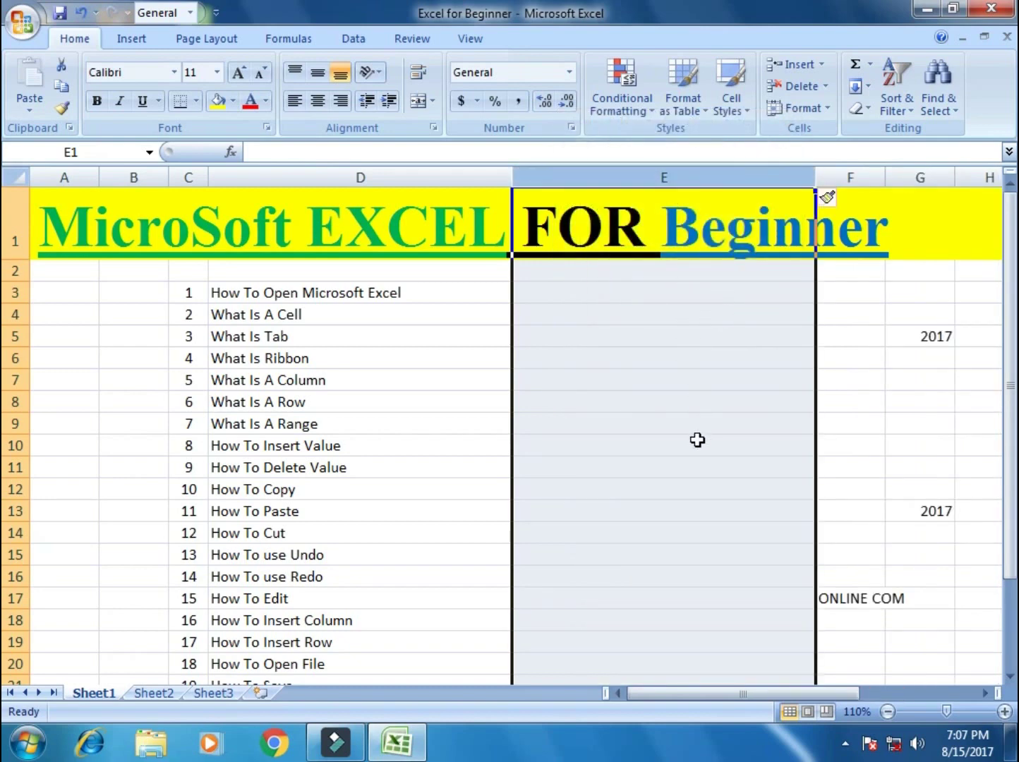
pyautogui.hotkey('ctrl', 'z')
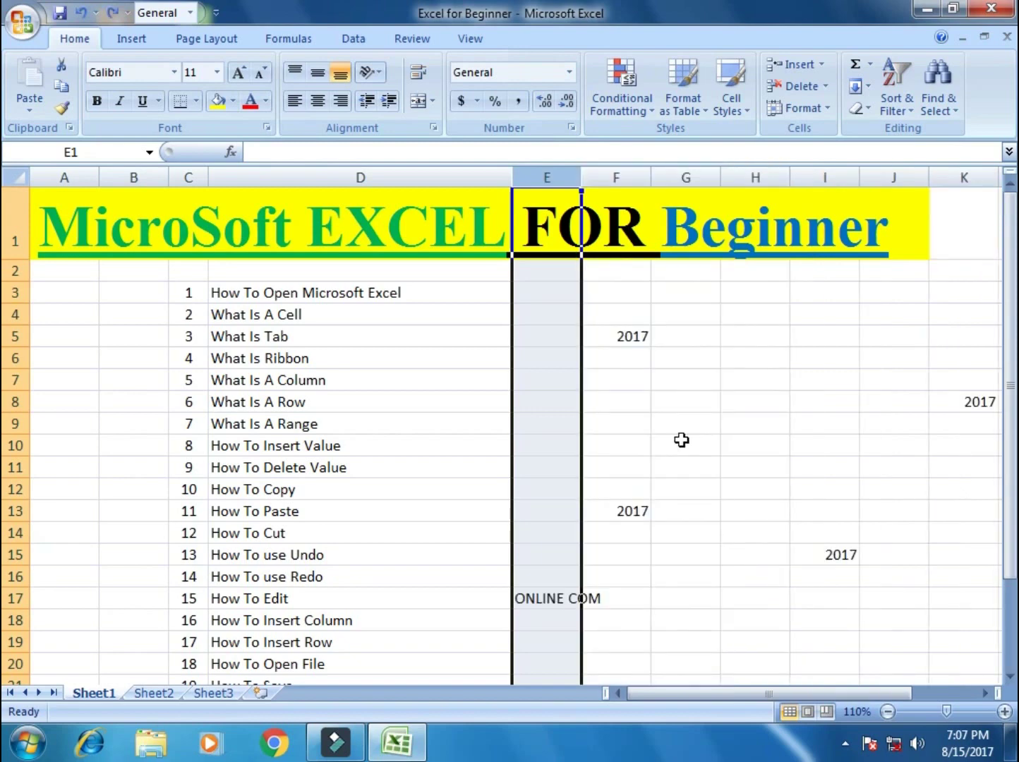
pyautogui.click(680, 441)
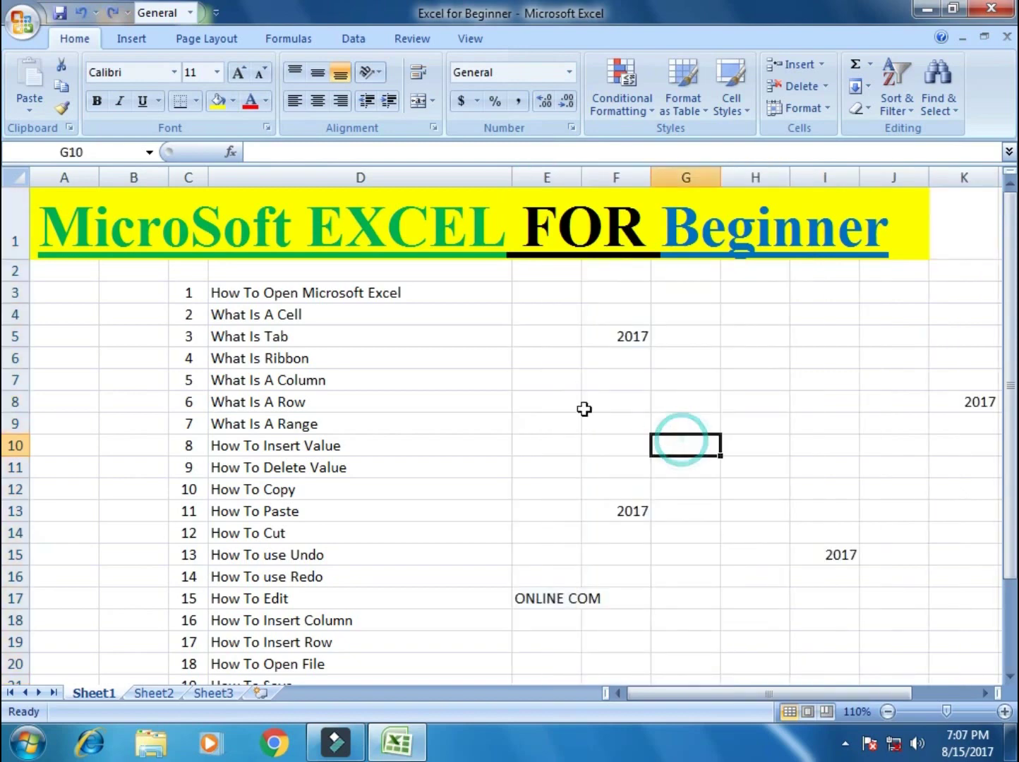
# Step: Insert a new column before column C and undo it, and do the same before column D
pyautogui.rightClick(199, 164)
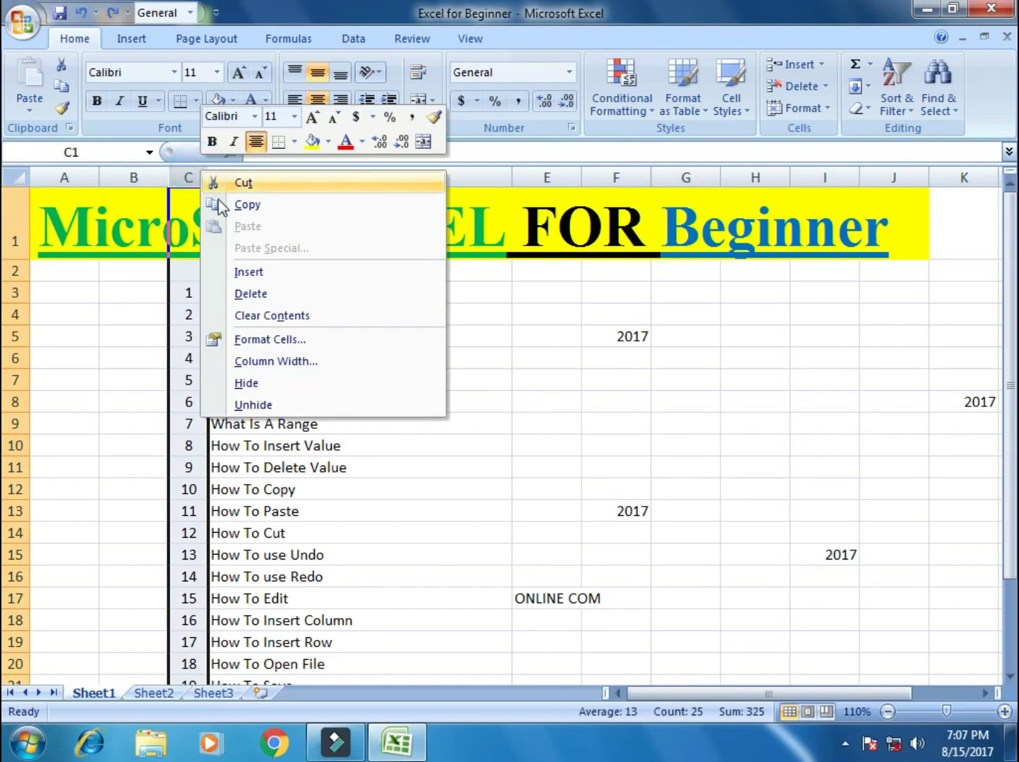
pyautogui.click(247, 272)
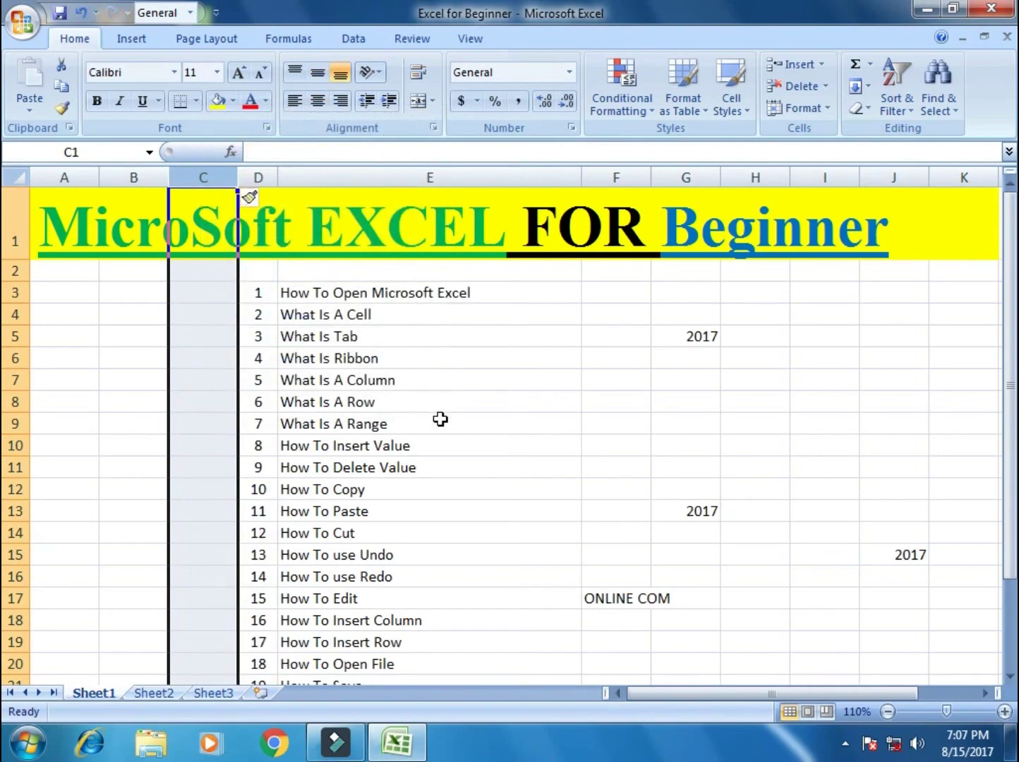
pyautogui.hotkey('ctrl', 'z')
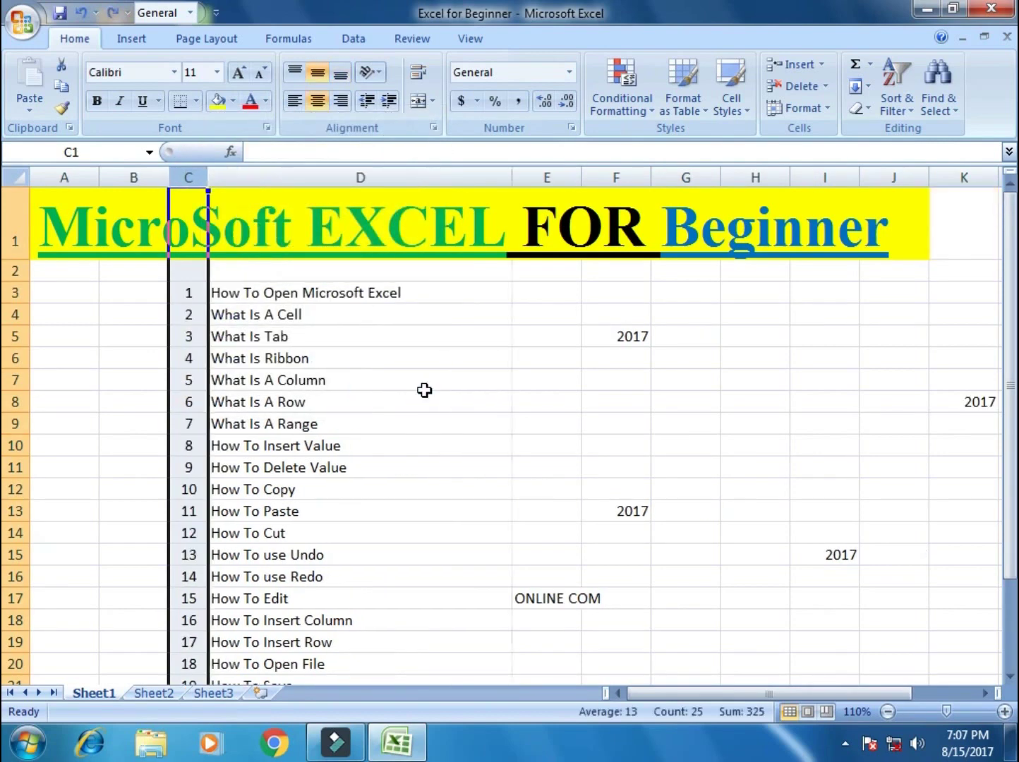
pyautogui.rightClick(274, 169)
pyautogui.click(377, 272)
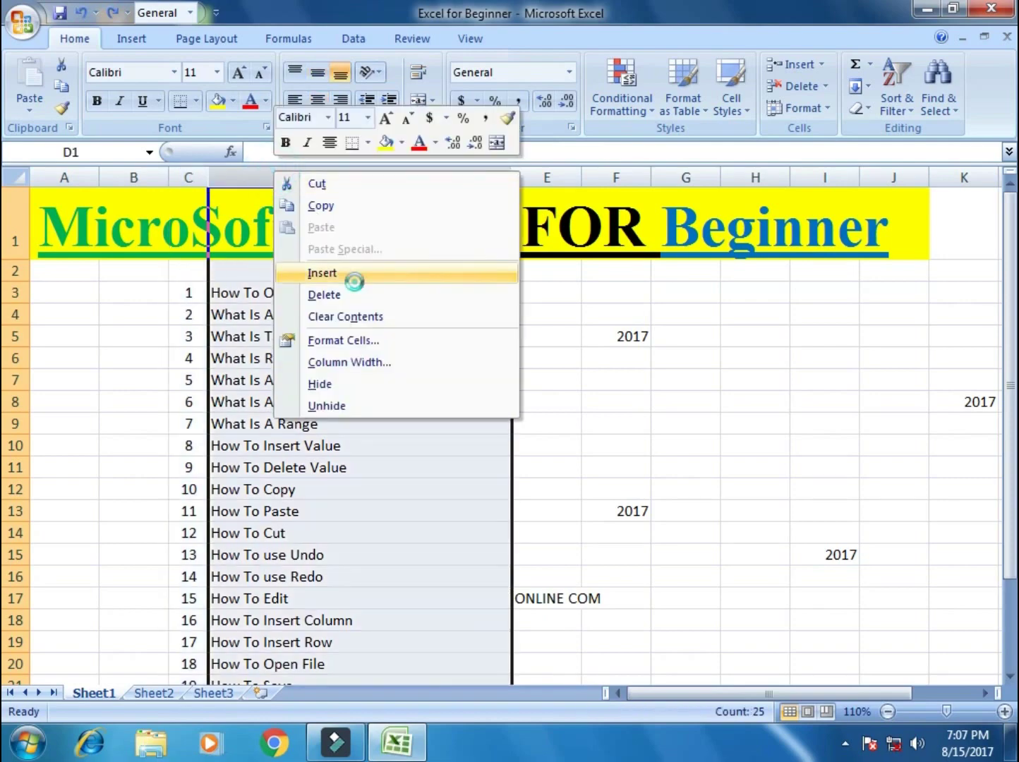
pyautogui.hotkey('ctrl', 'z')
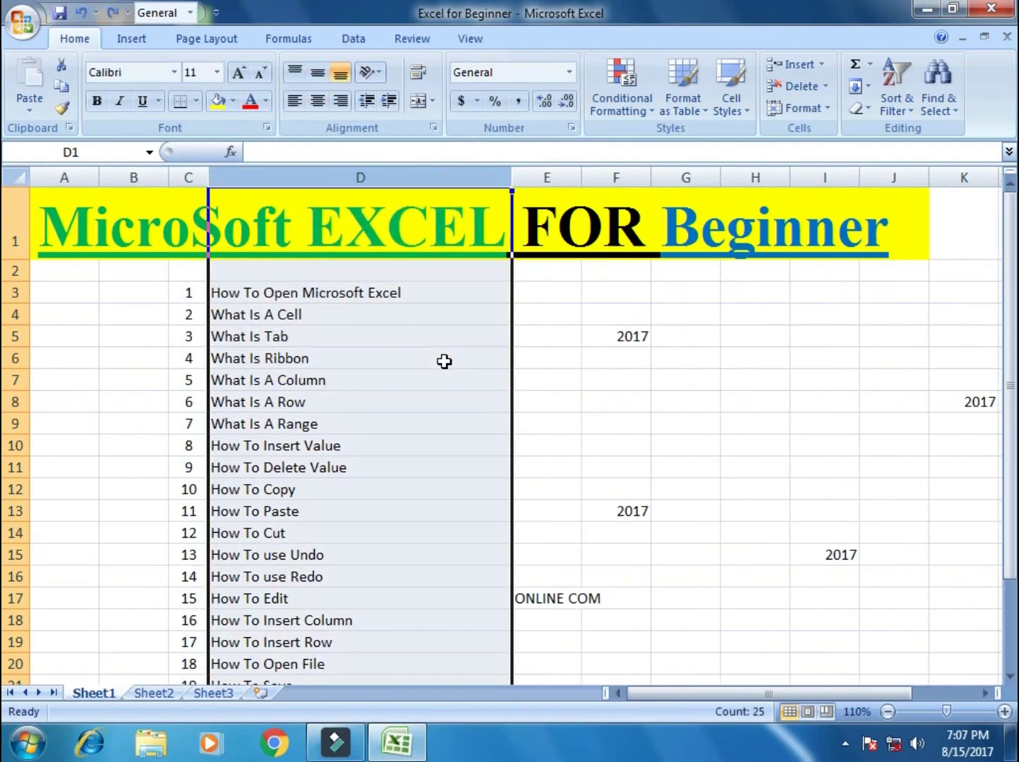
pyautogui.click(443, 361)
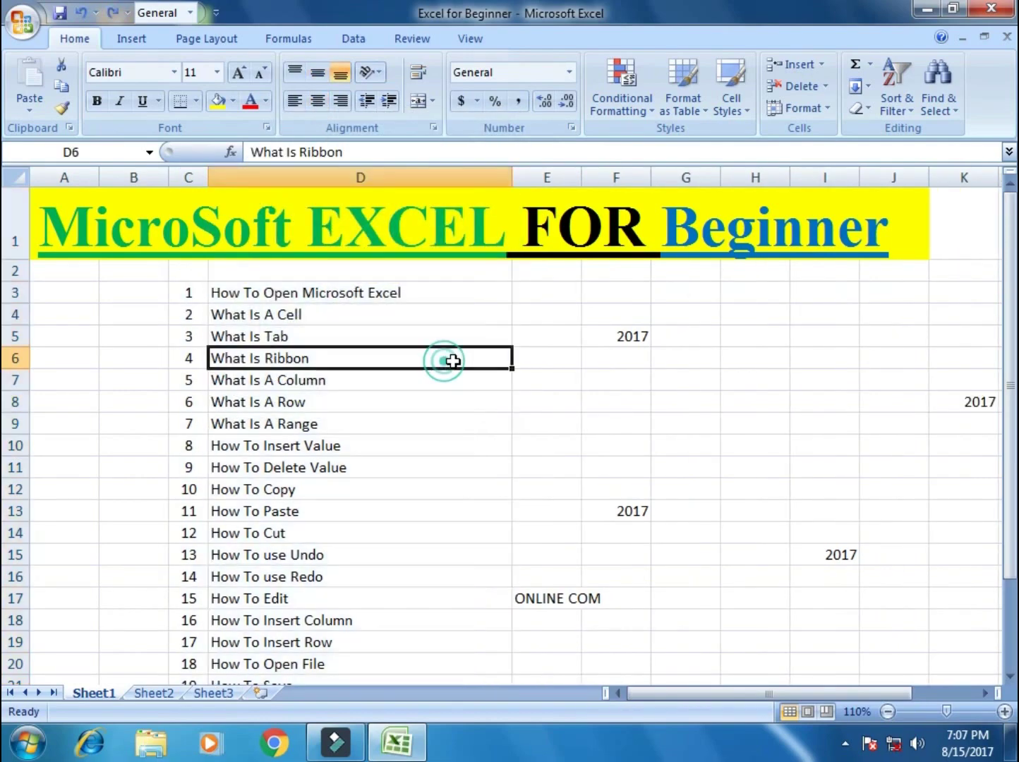
# Step: Insert a blank row above What Is A Cell and another above What Is Ribbon, and undo both insertions
pyautogui.rightClick(15, 314)
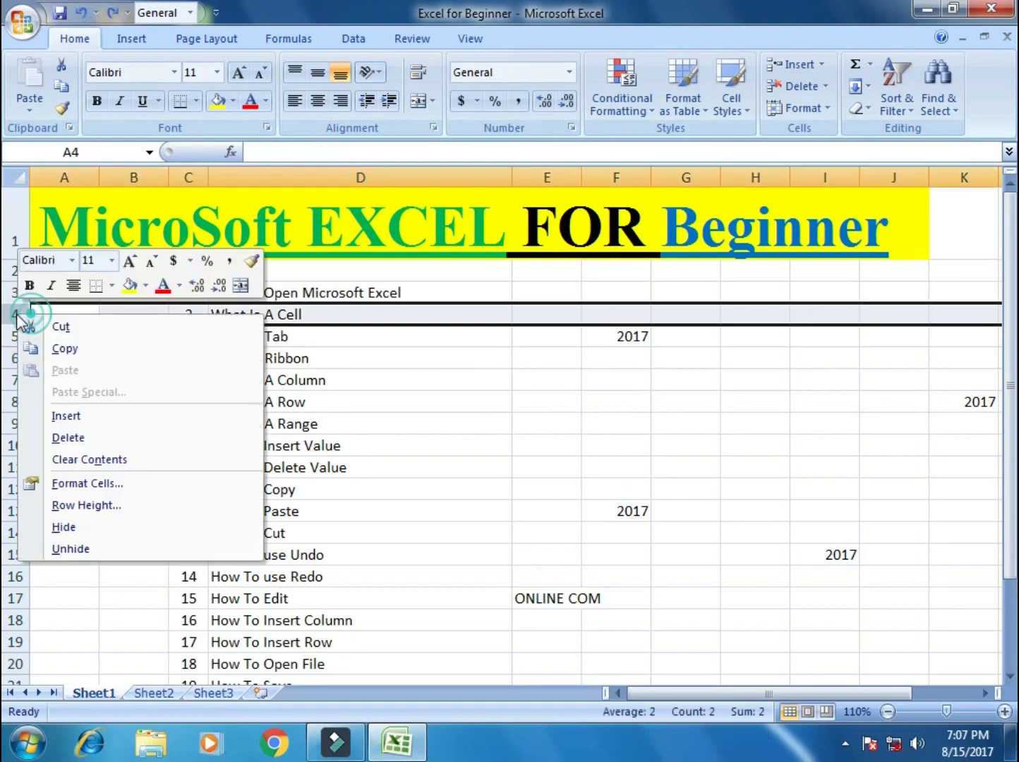
pyautogui.click(97, 422)
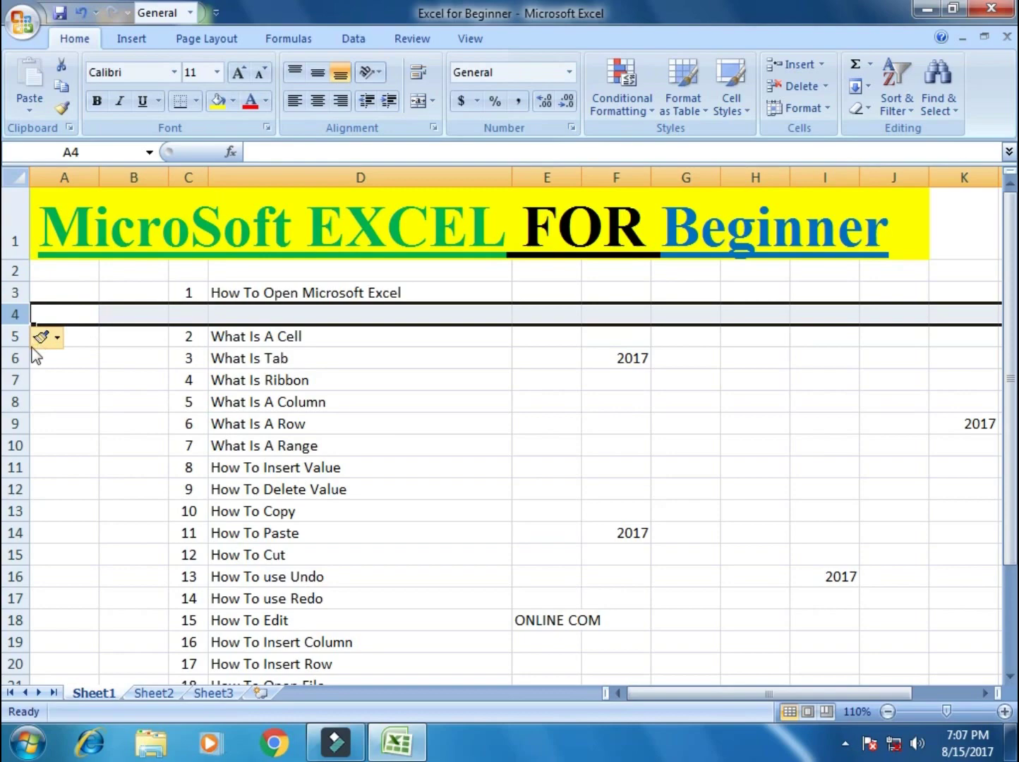
pyautogui.rightClick(14, 379)
pyautogui.click(88, 486)
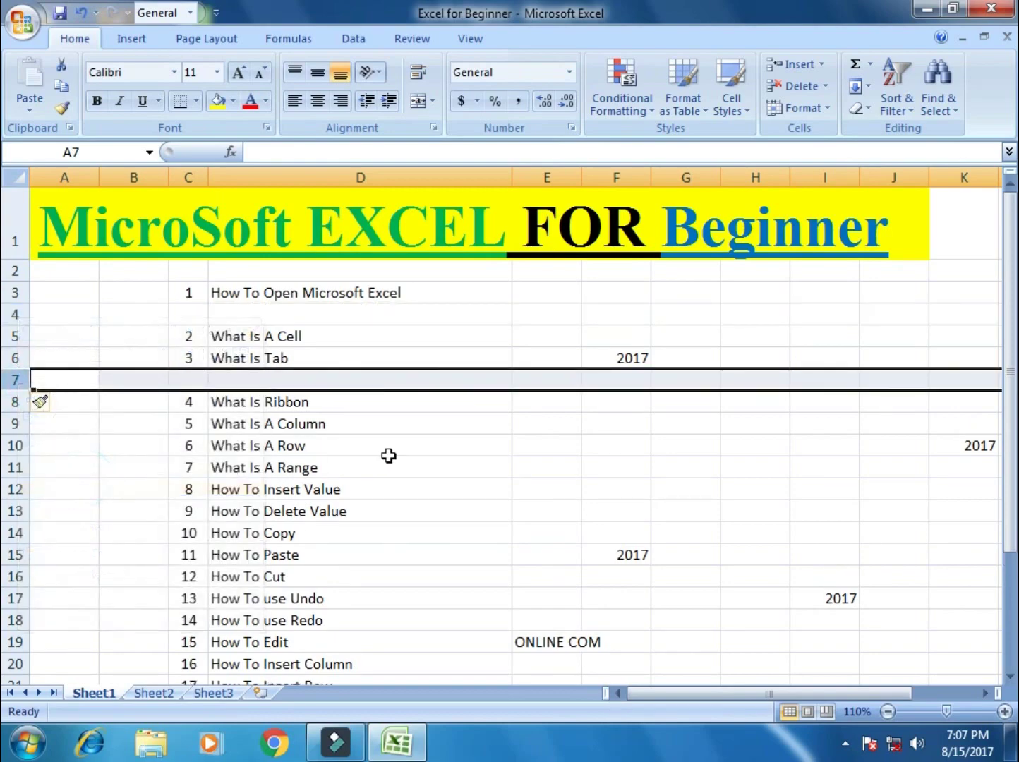
pyautogui.click(426, 443)
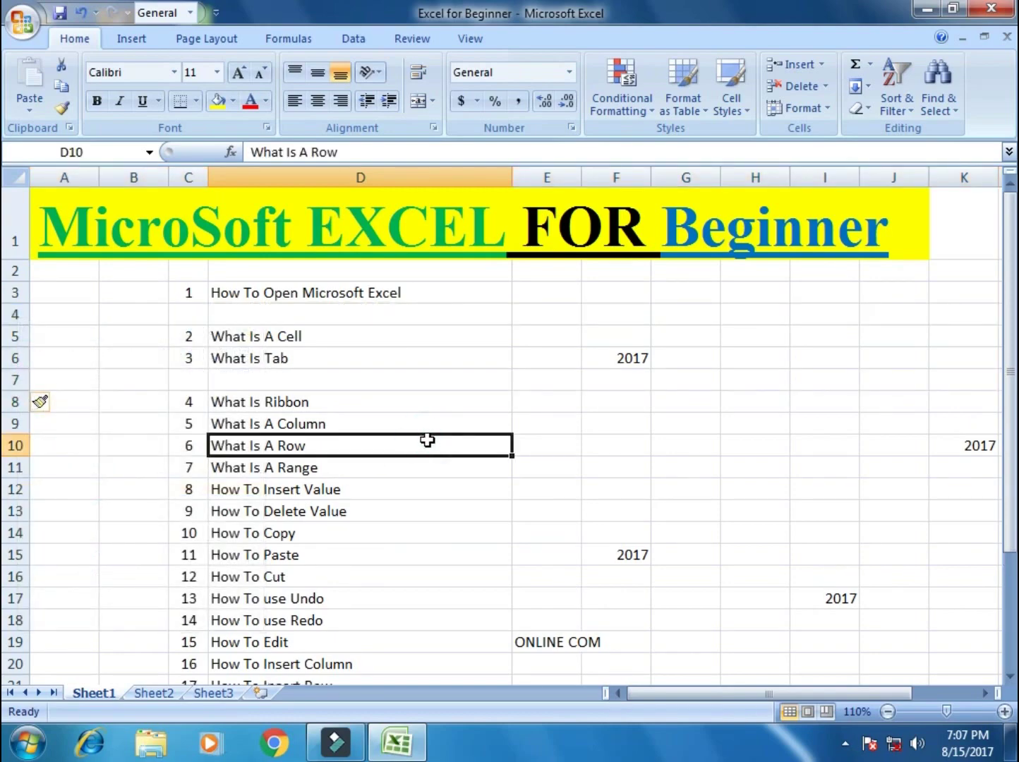
pyautogui.hotkey('ctrl', 'z')
pyautogui.hotkey('ctrl', 'z')
pyautogui.click(428, 423)
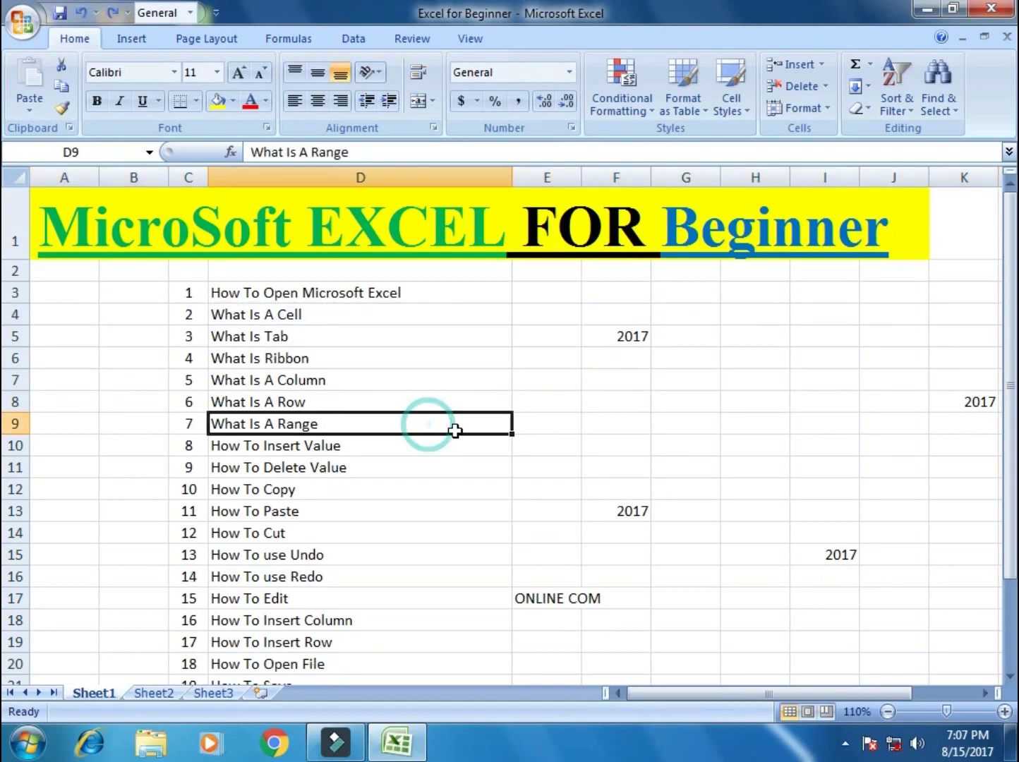
pyautogui.scroll(-2, 455, 431)
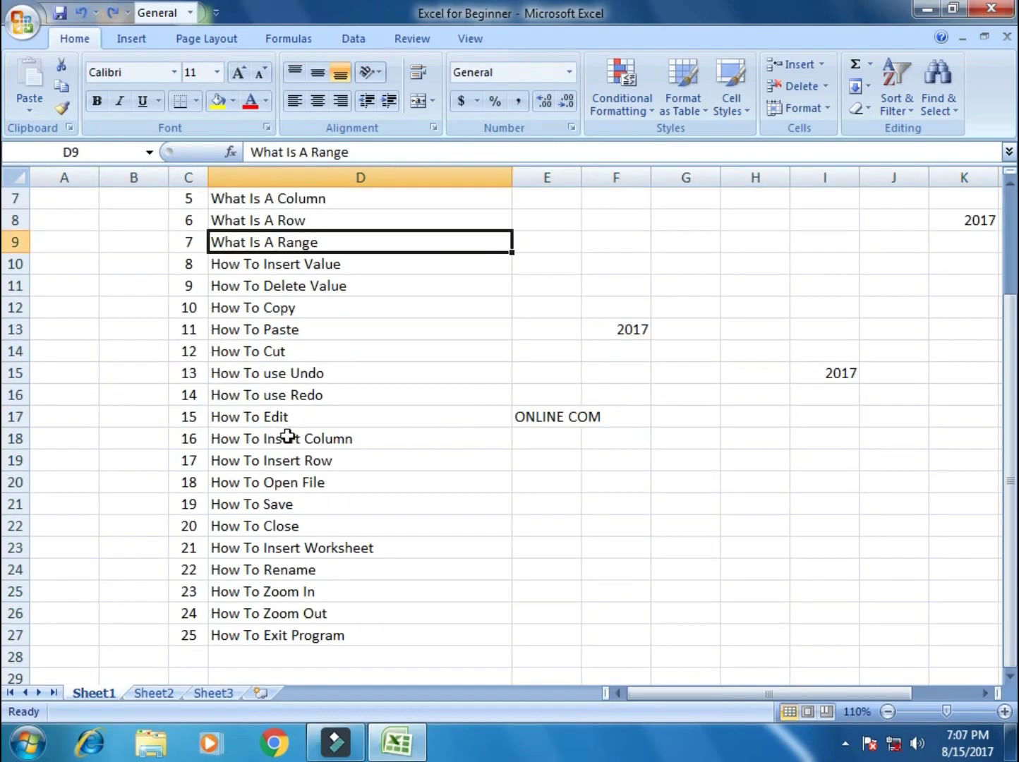
pyautogui.click(321, 482)
pyautogui.click(553, 497)
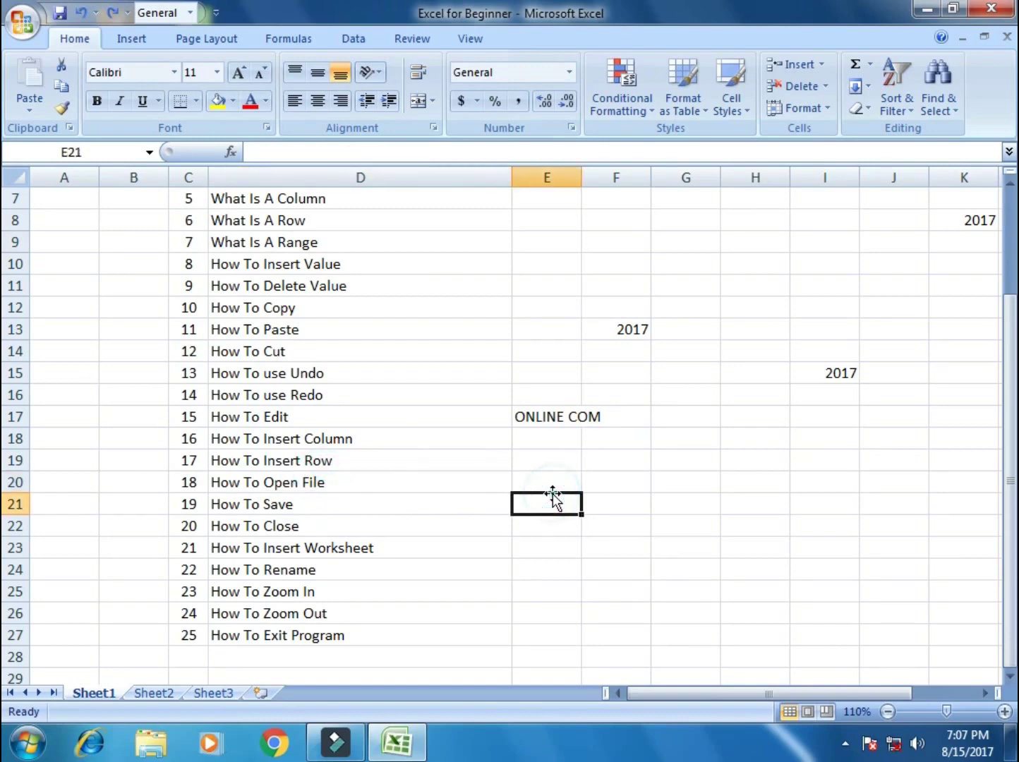
pyautogui.click(21, 22)
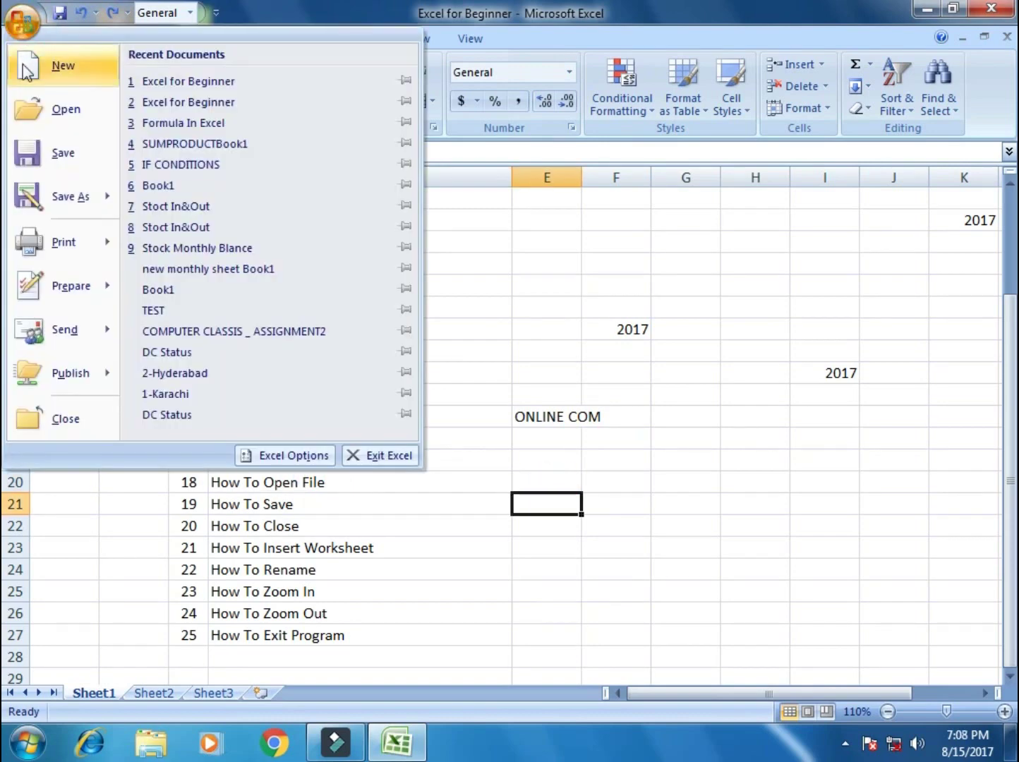
pyautogui.click(62, 110)
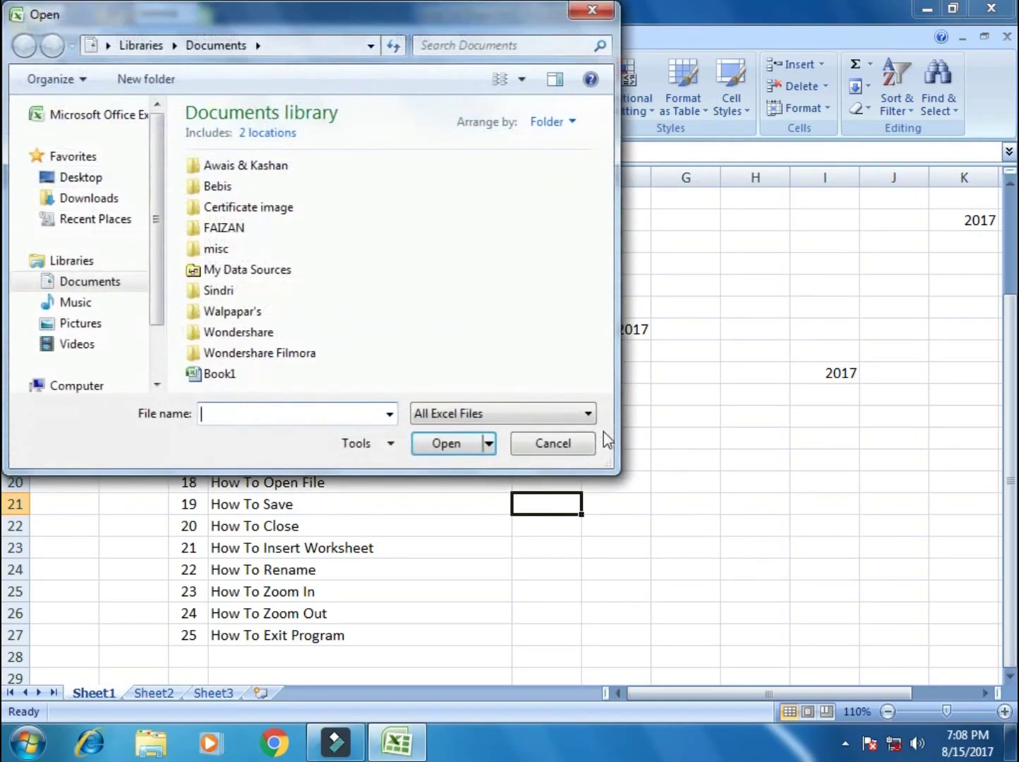
pyautogui.click(550, 445)
# Step: Open the existing Book1 workbook from the Documents library
pyautogui.click(22, 27)
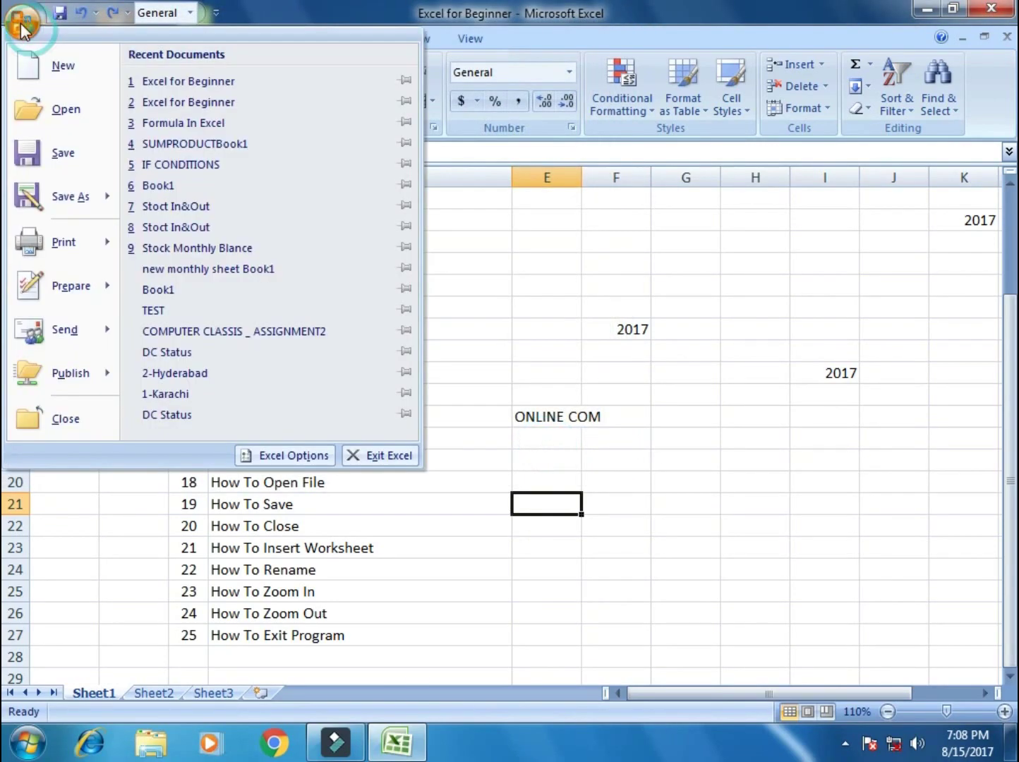
pyautogui.click(67, 115)
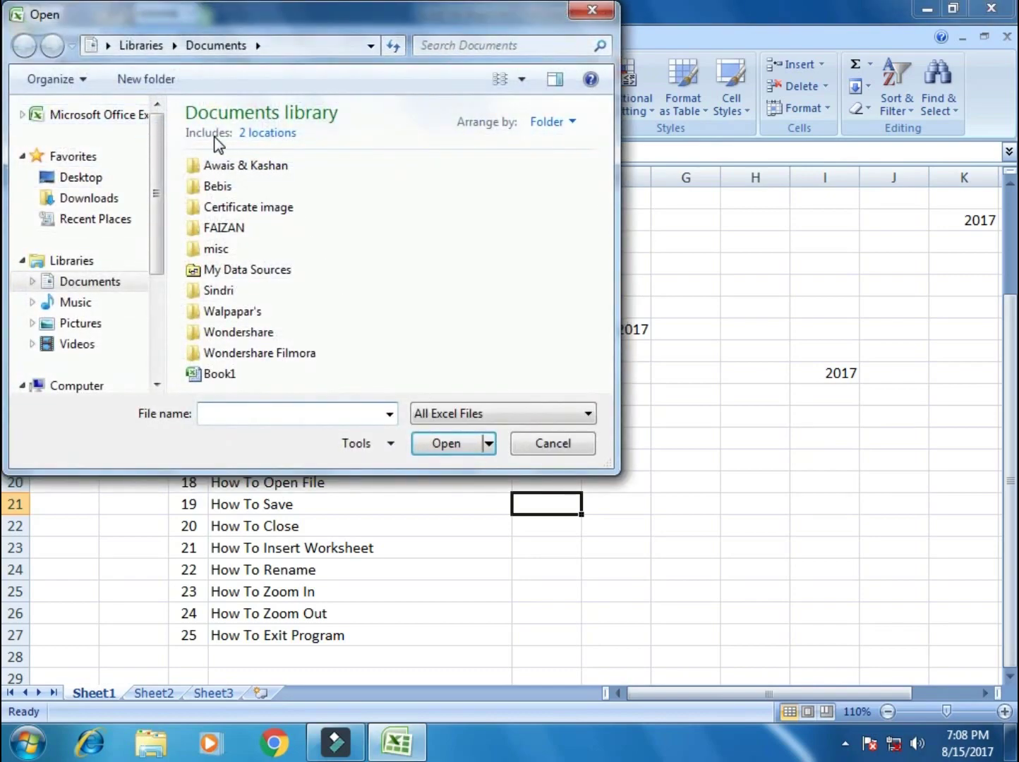
pyautogui.click(216, 373)
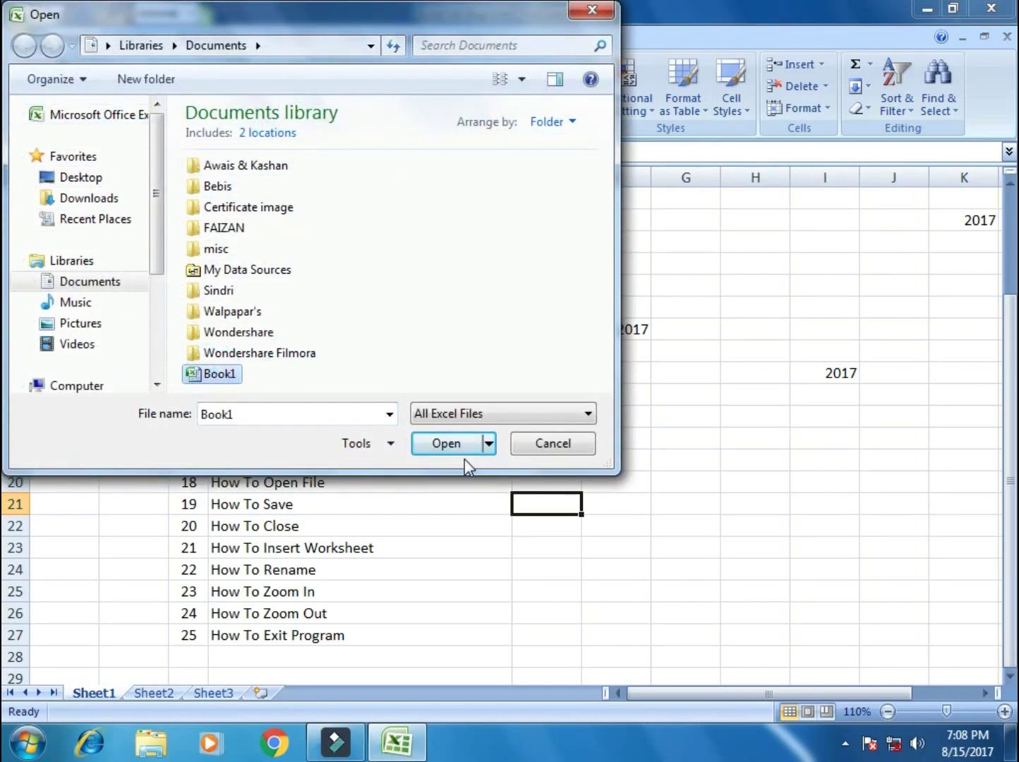
pyautogui.click(448, 445)
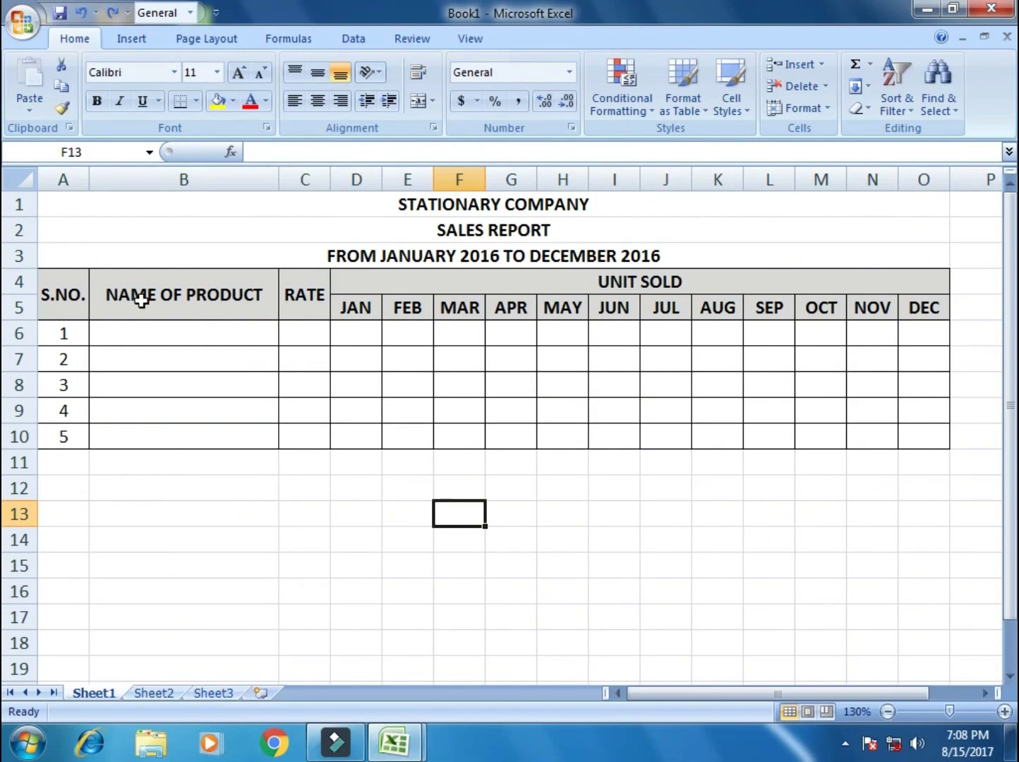
# Step: Close the Book1 workbook and select cell G22 in the Excel for Beginner worksheet
pyautogui.click(21, 22)
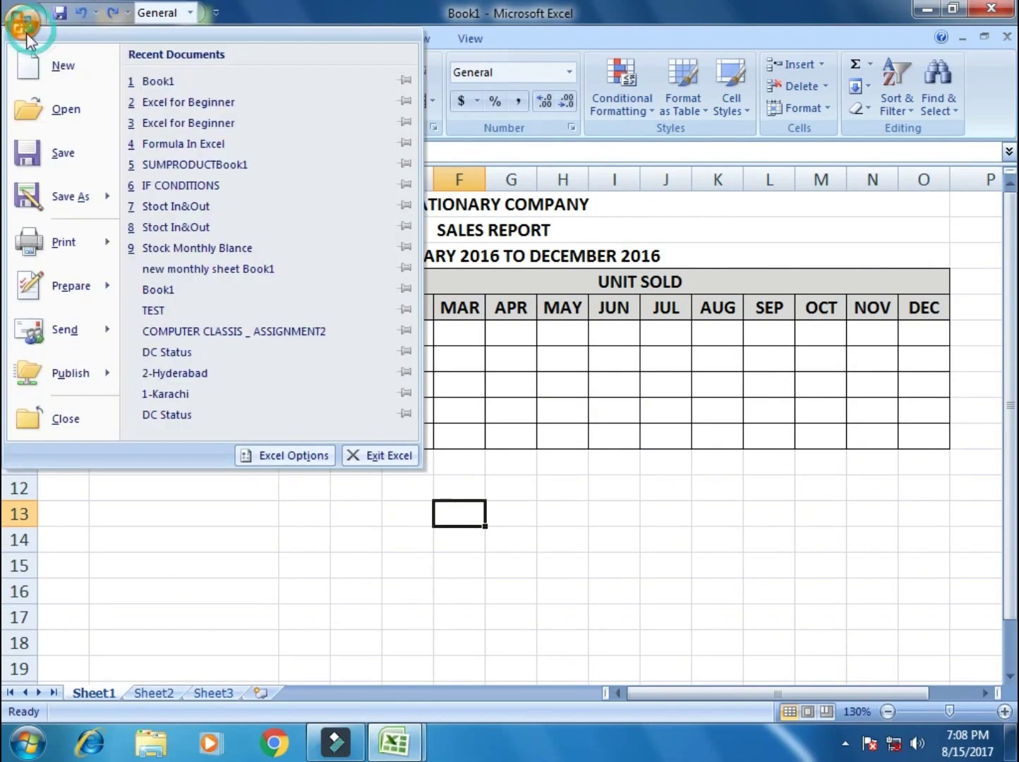
pyautogui.click(68, 419)
pyautogui.click(653, 530)
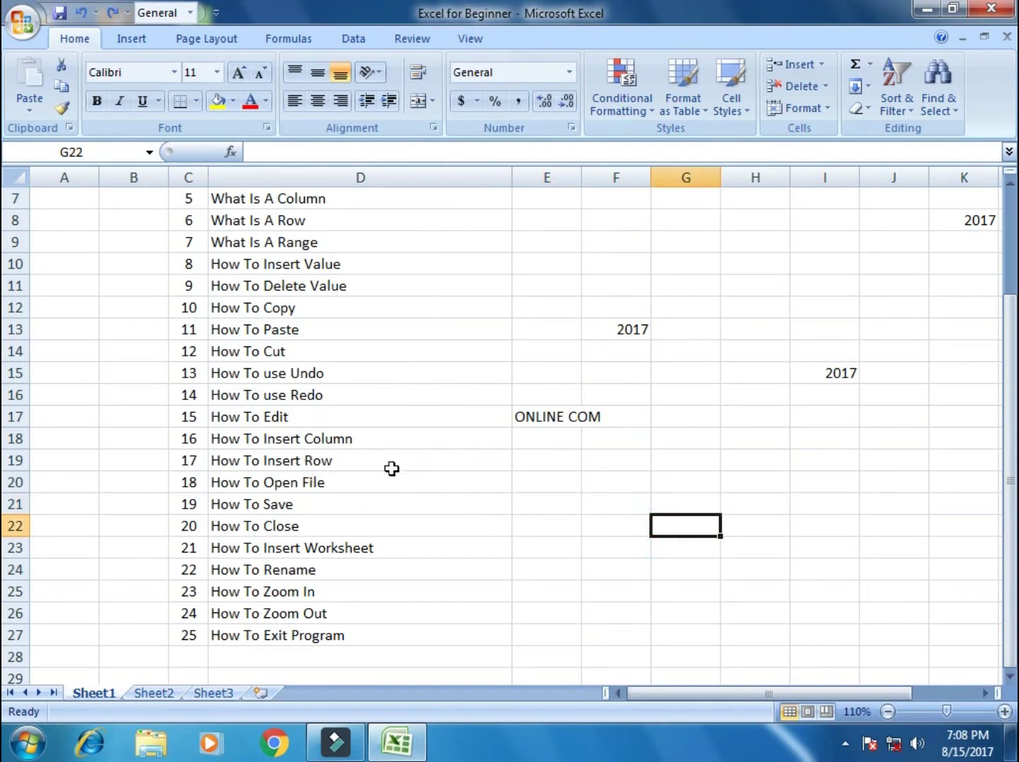
# Step: Go through the open, save and close topics in D20:D22 and save the Excel for Beginner workbook
pyautogui.click(348, 483)
pyautogui.click(320, 507)
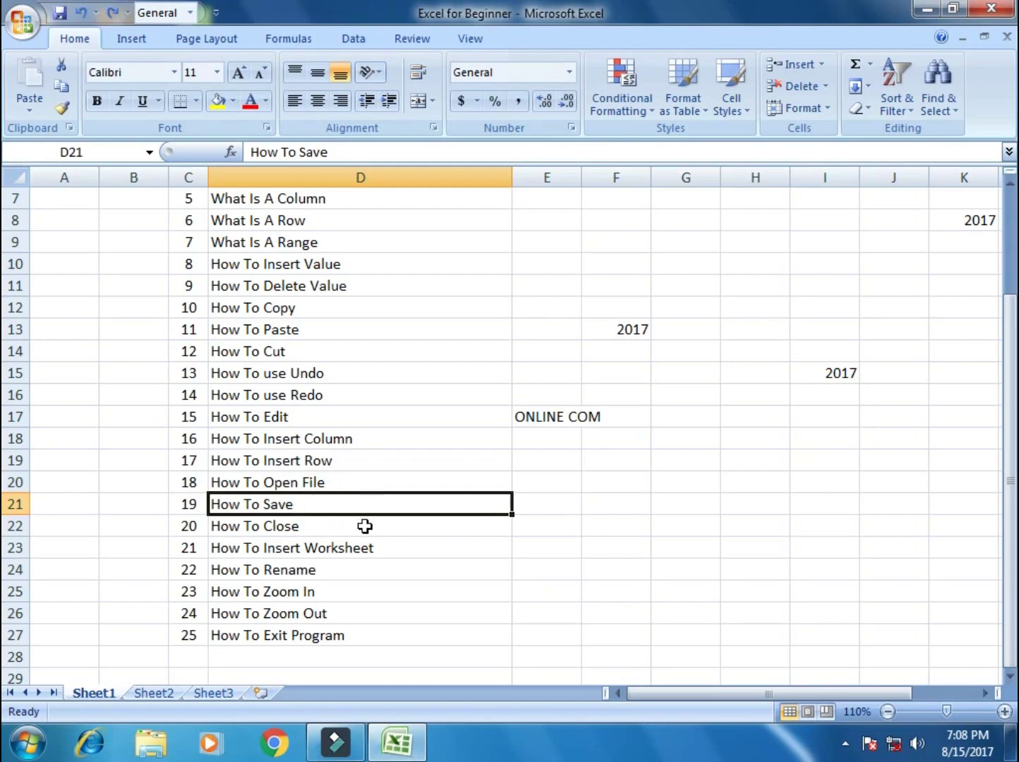
pyautogui.click(323, 526)
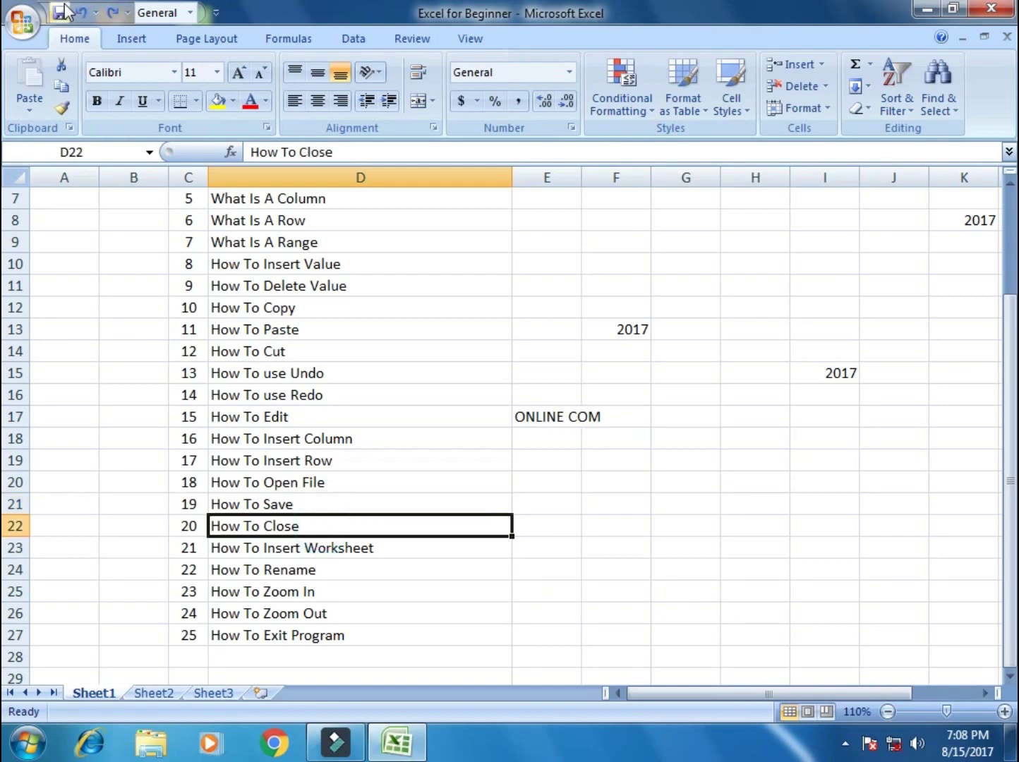
pyautogui.click(58, 13)
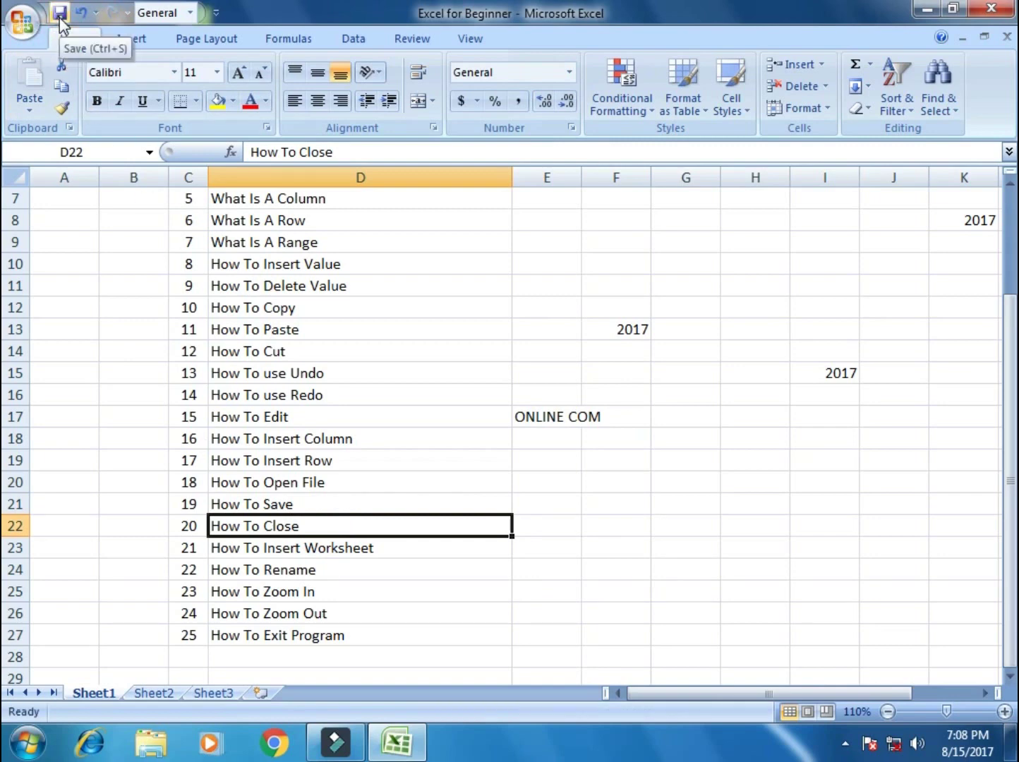
pyautogui.click(374, 374)
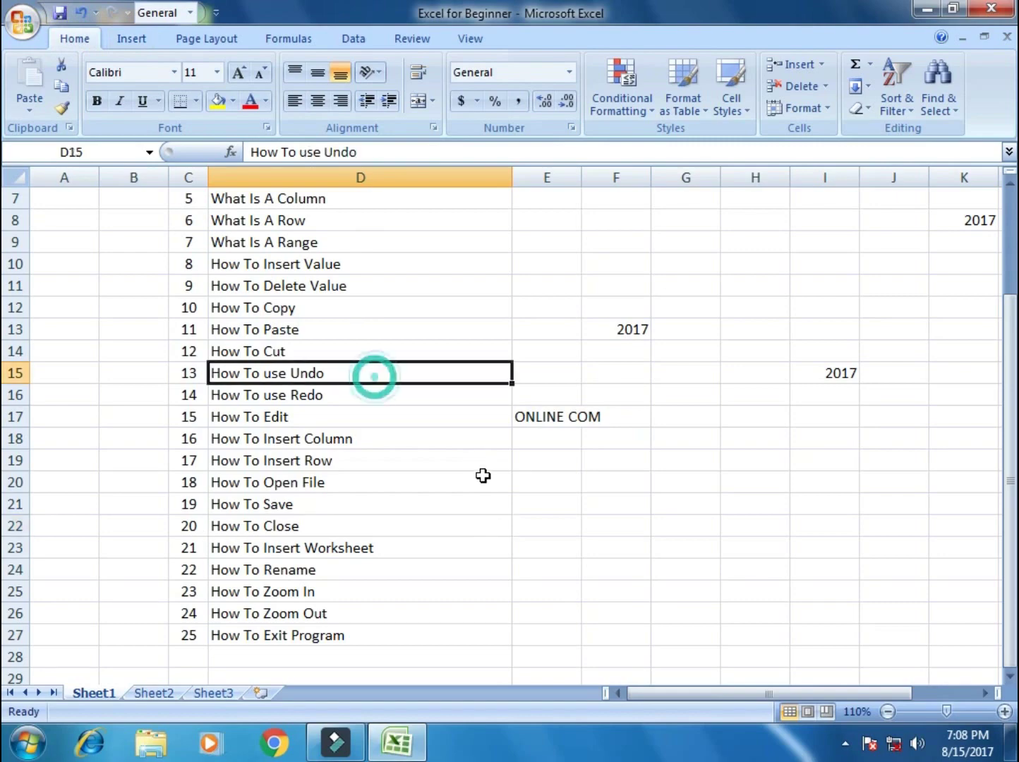
# Step: Exit Excel and start it again from the installed Microsoft Office programs with a blank workbook
pyautogui.scroll(-2, 444, 472)
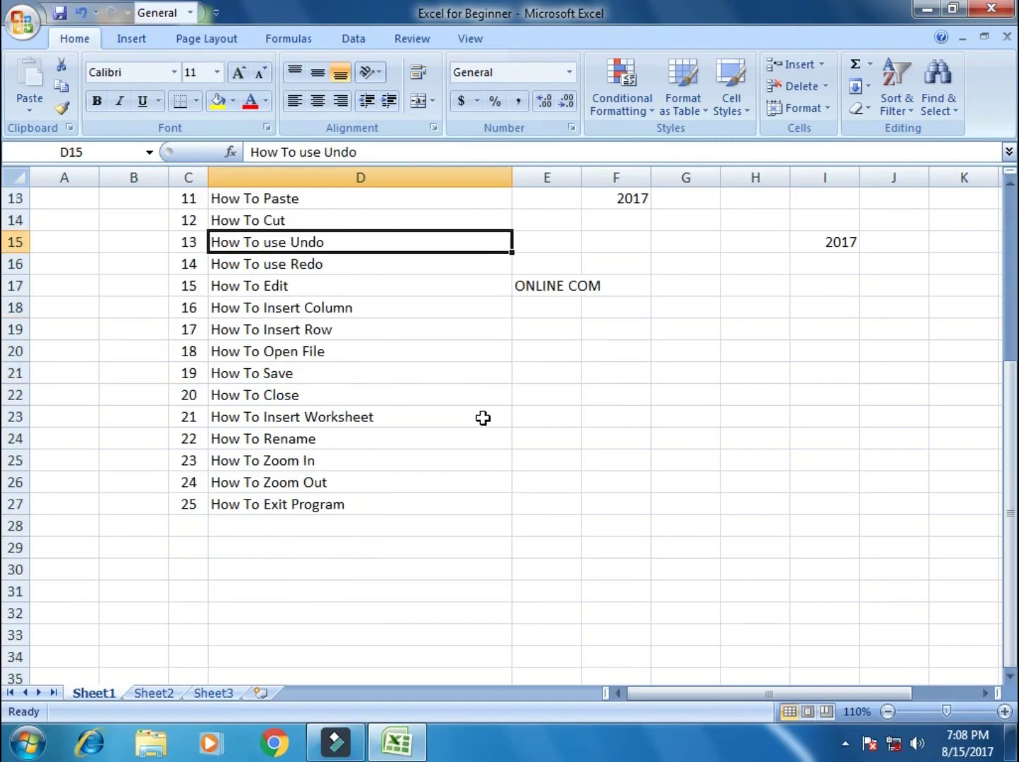
pyautogui.click(1000, 8)
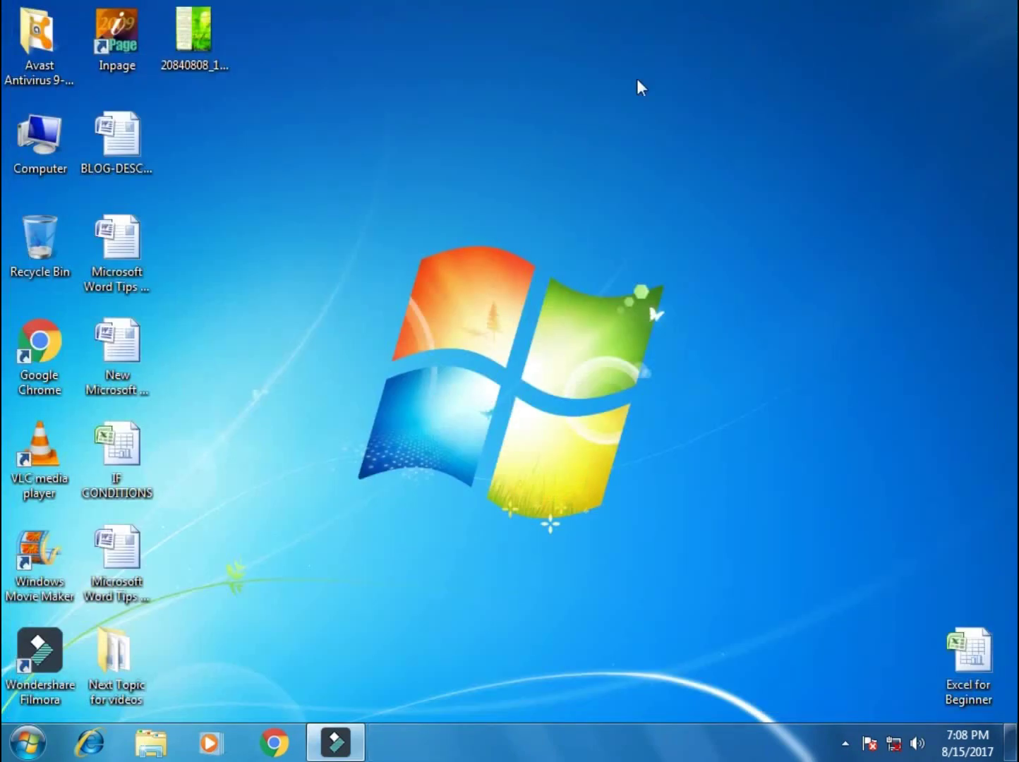
pyautogui.click(29, 741)
pyautogui.click(77, 660)
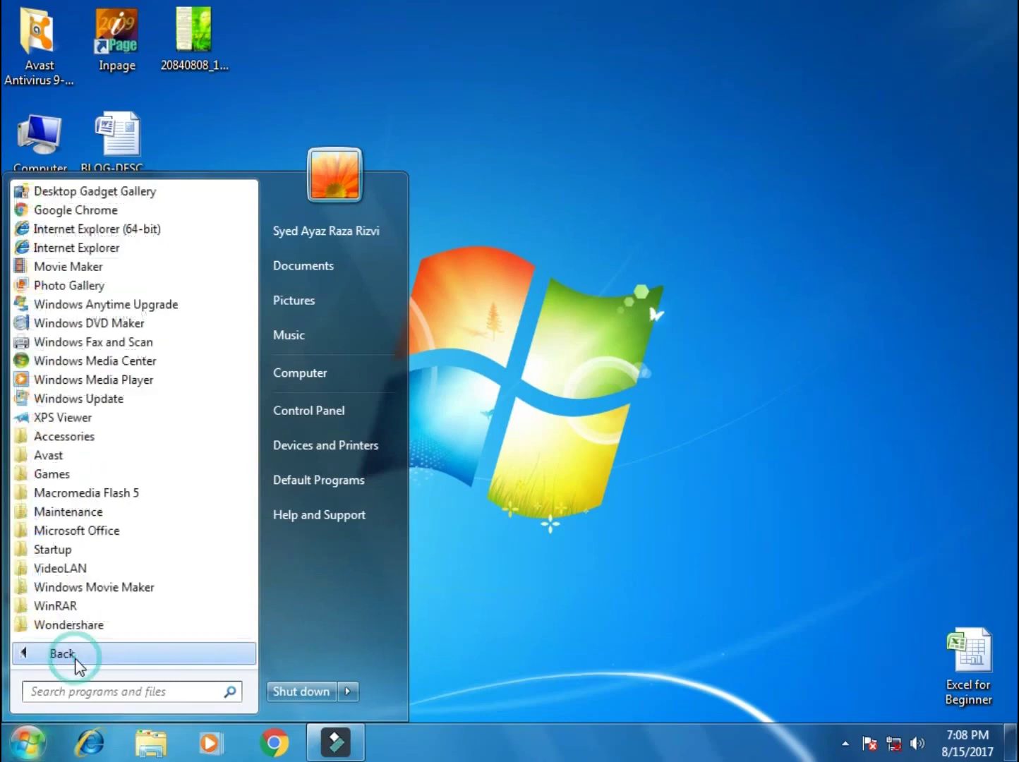
pyautogui.click(93, 531)
pyautogui.click(100, 511)
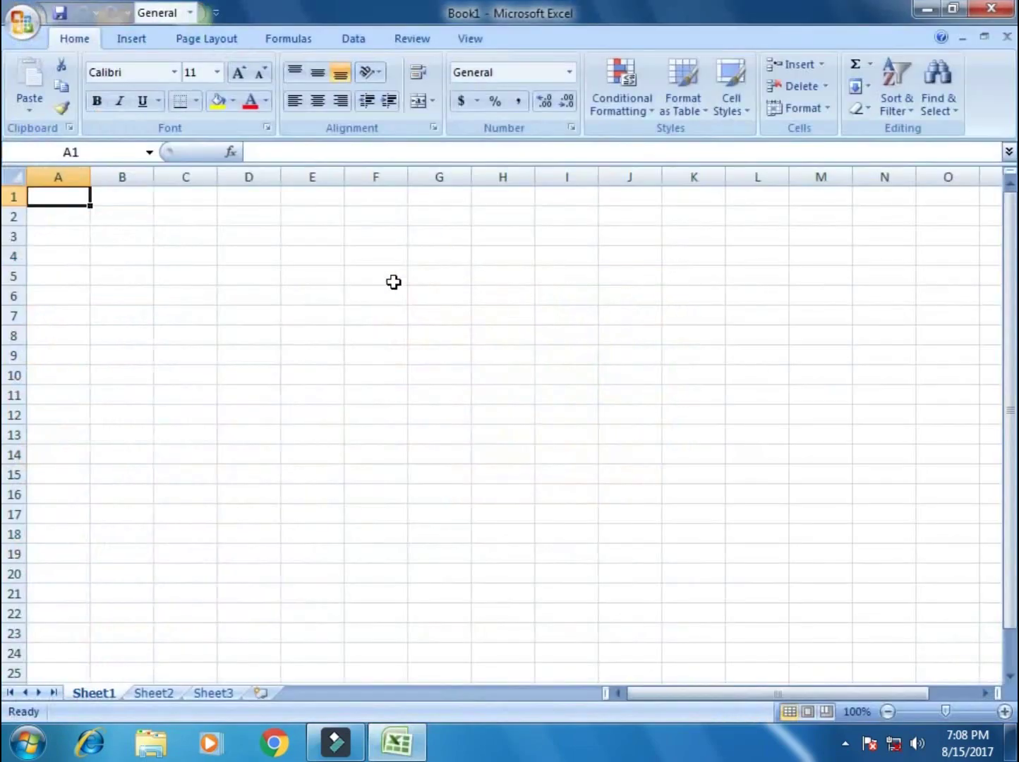
# Step: Enter ONLINECOMPUTERCOACHING in cell E5 of the blank workbook
pyautogui.click(336, 274)
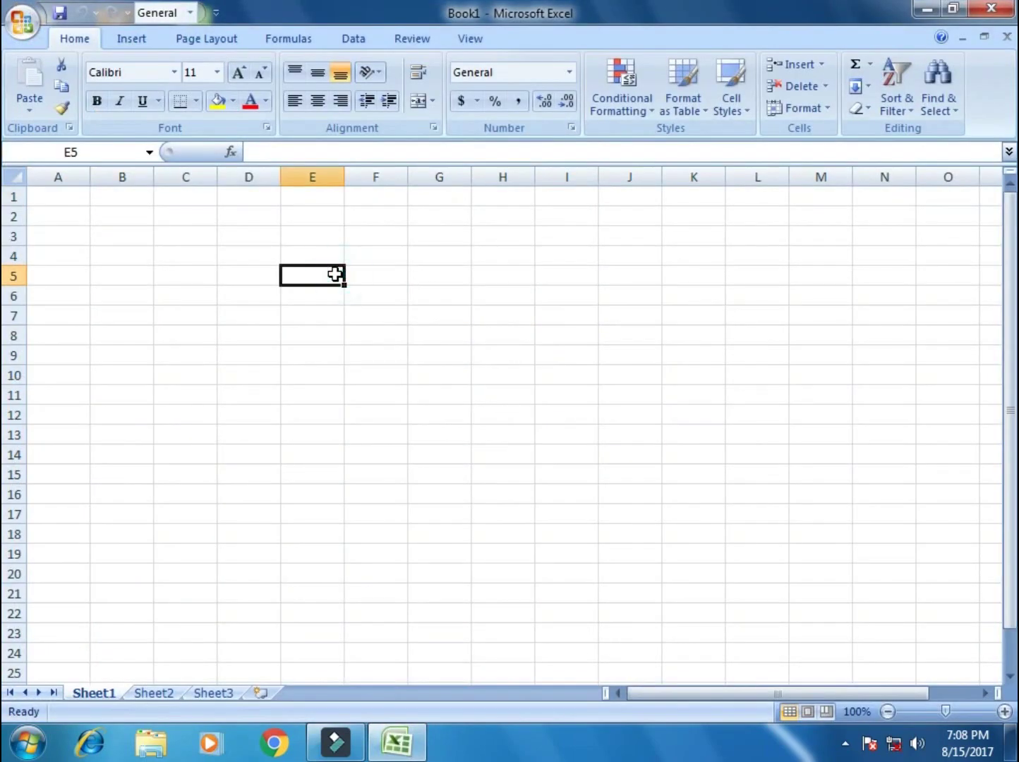
pyautogui.write('ONLINE')
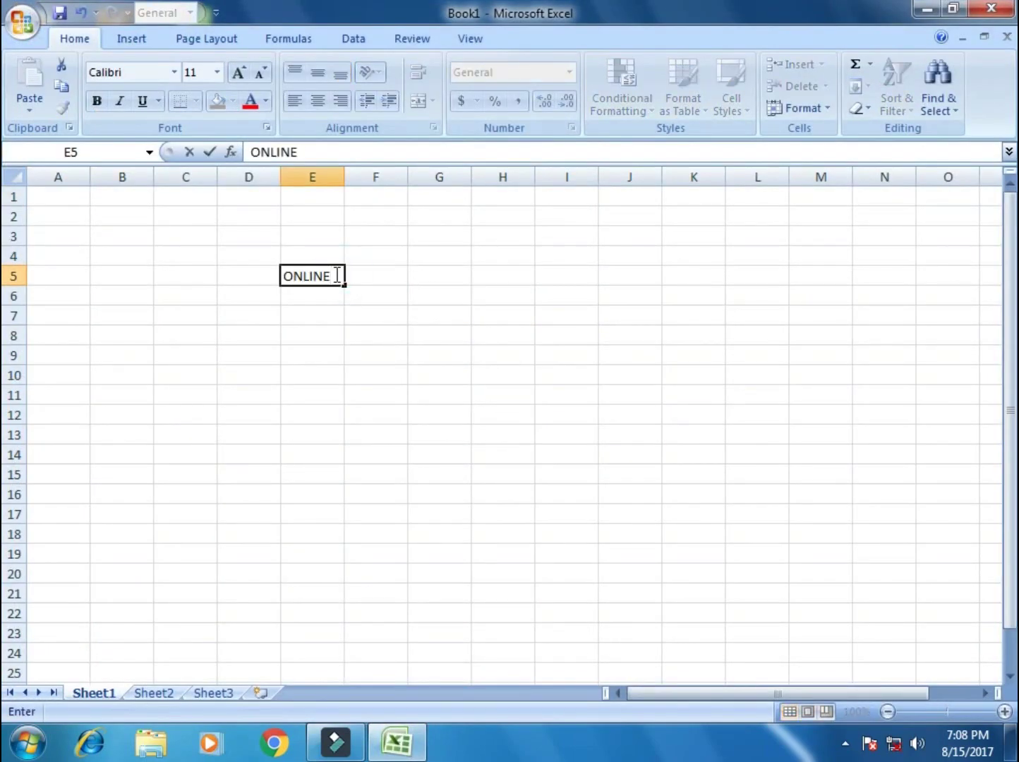
pyautogui.write('COMPUTERC')
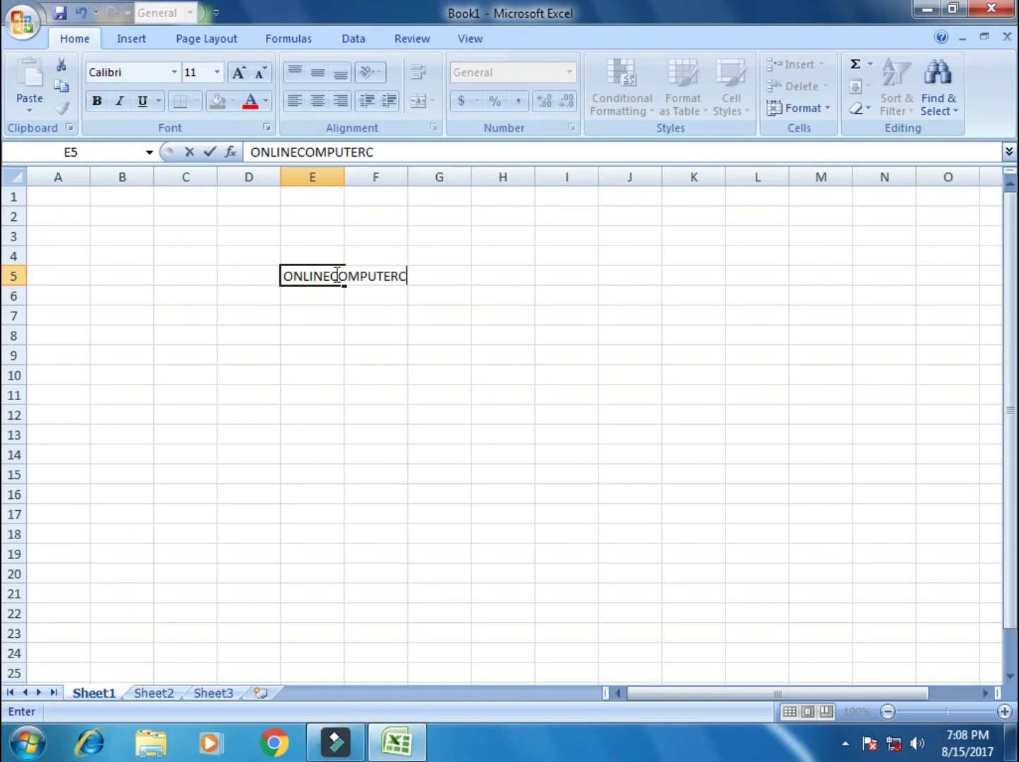
pyautogui.write('OAC')
pyautogui.press('Return')
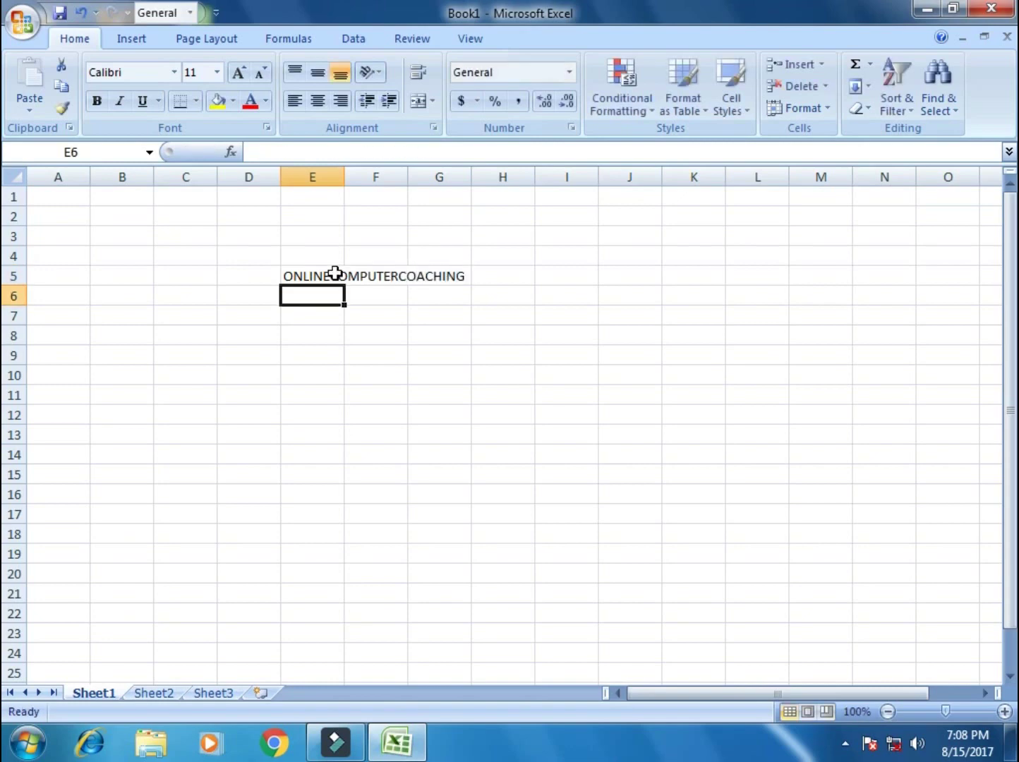
pyautogui.click(402, 415)
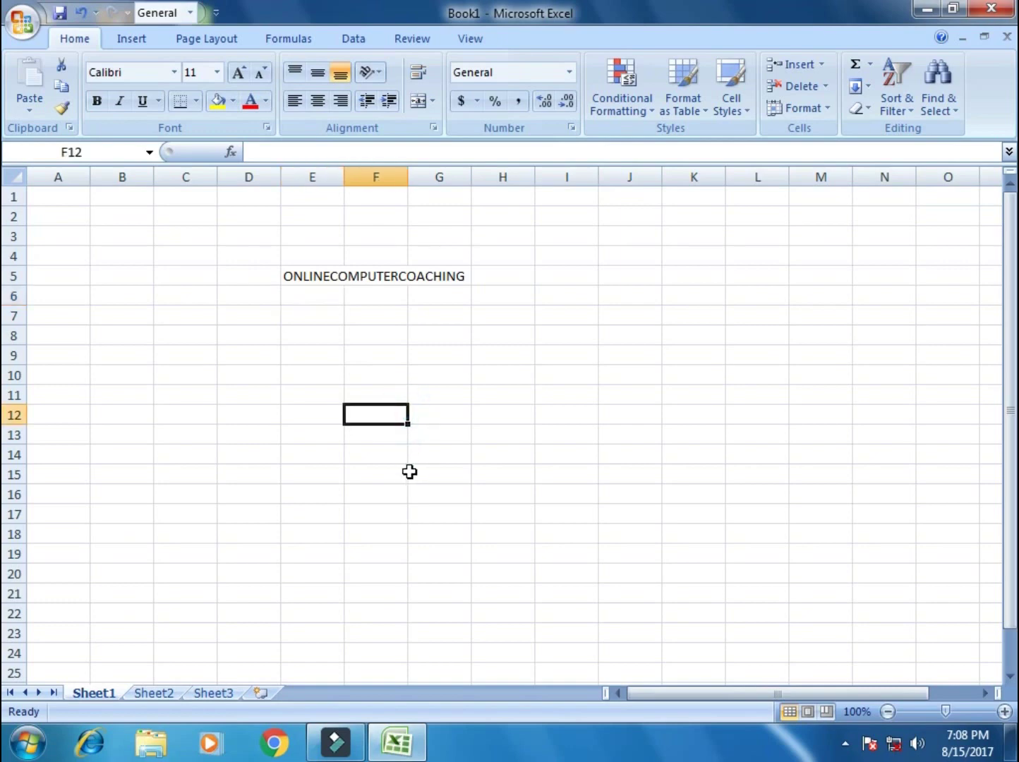
# Step: Start saving the blank-based workbook as an Excel Workbook with the file name SAMPLE FILE
pyautogui.click(17, 25)
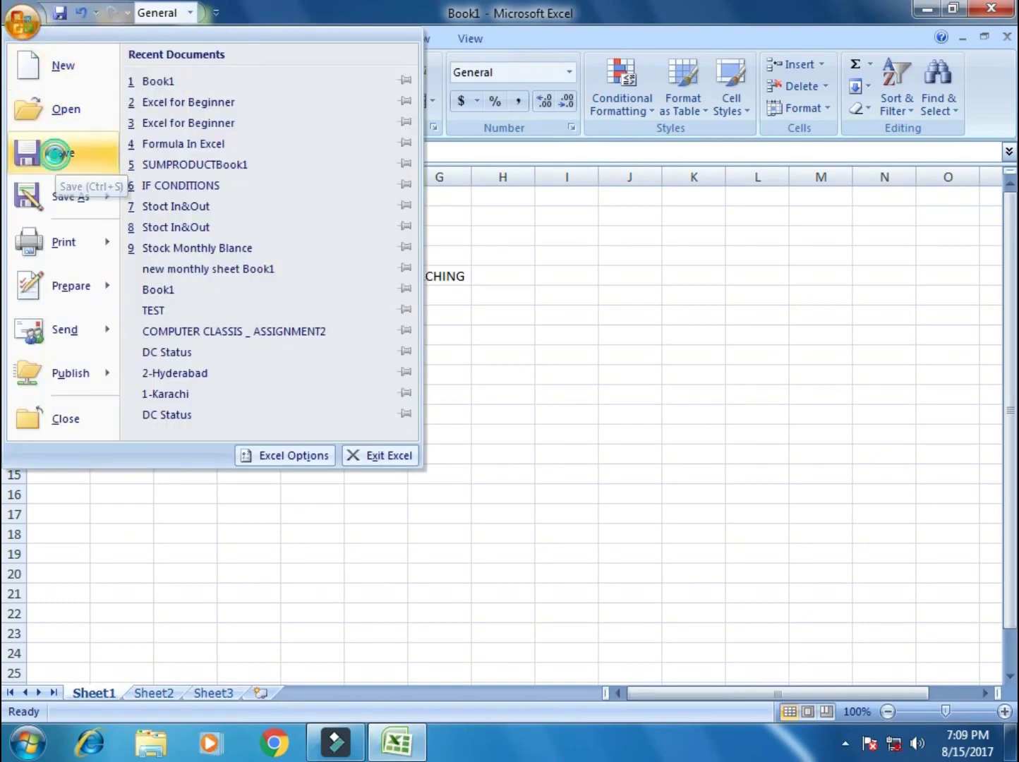
pyautogui.click(58, 159)
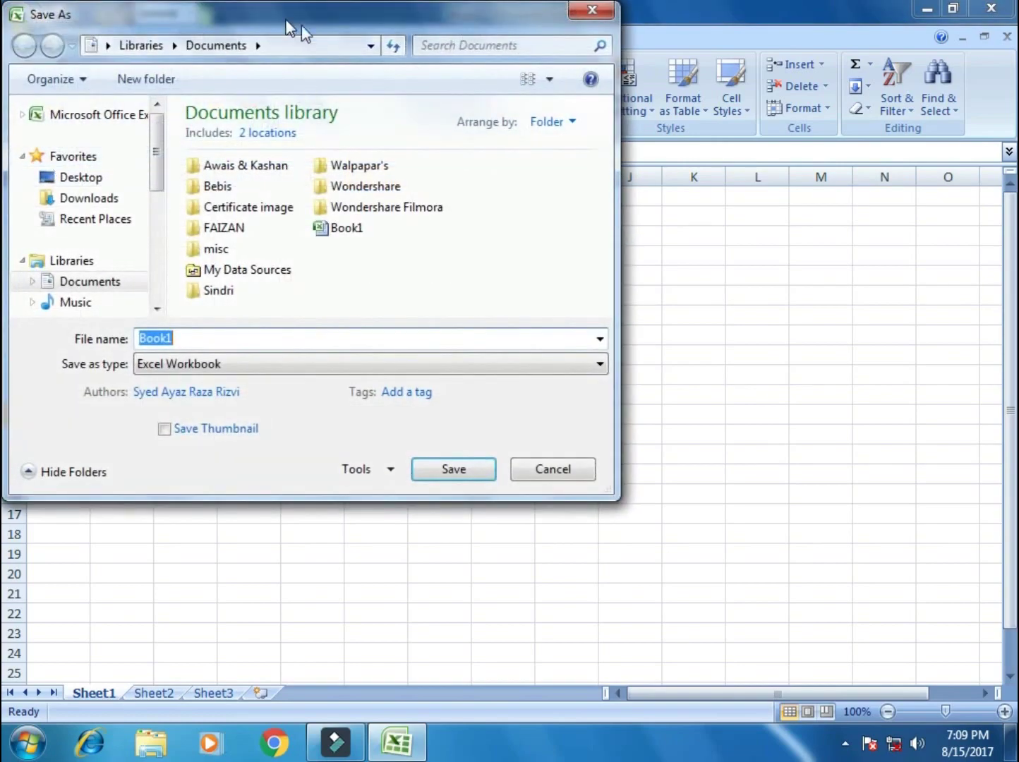
pyautogui.moveTo(291, 27); pyautogui.dragTo(470, 76)
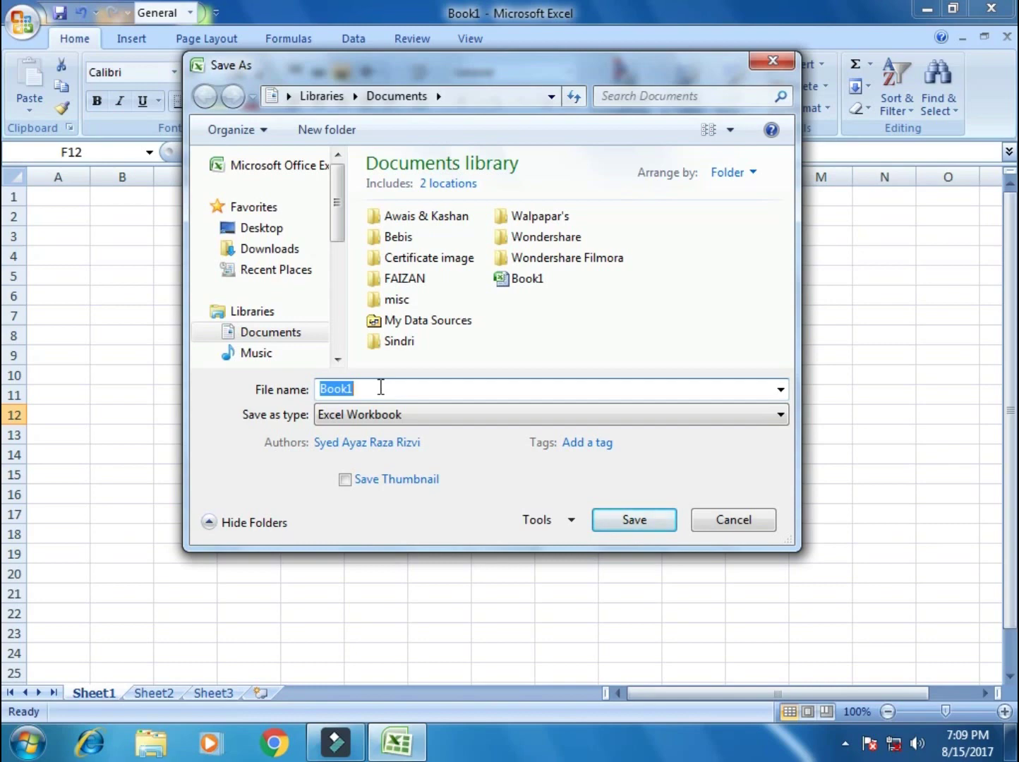
pyautogui.write('SAMPLE FILE')
# Step: Browse the possible save locations: Desktop, Downloads, Documents and the C:, D:, E: and F: drives
pyautogui.click(280, 232)
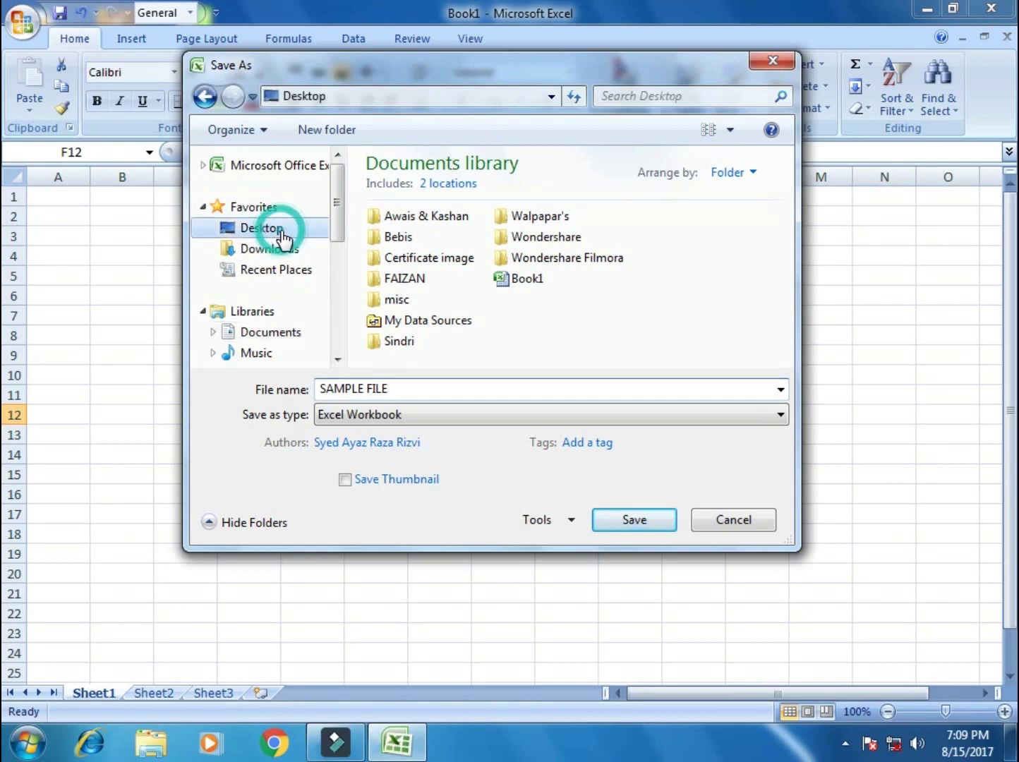
pyautogui.click(289, 252)
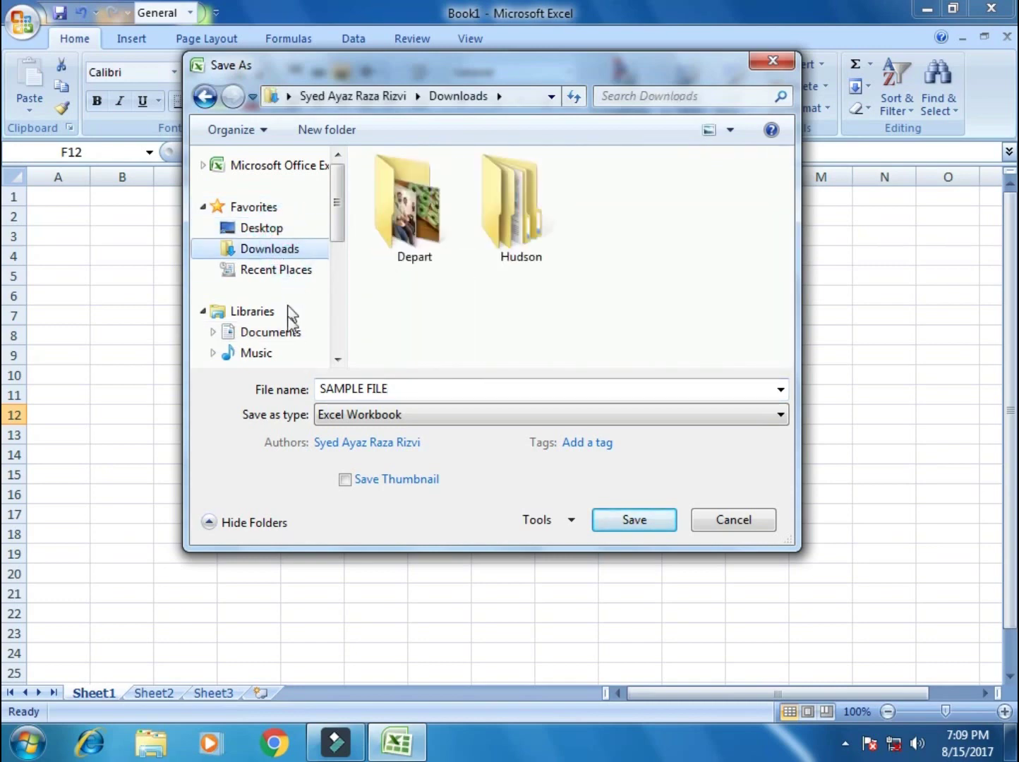
pyautogui.click(283, 332)
pyautogui.moveTo(342, 229); pyautogui.dragTo(335, 319)
pyautogui.click(280, 272)
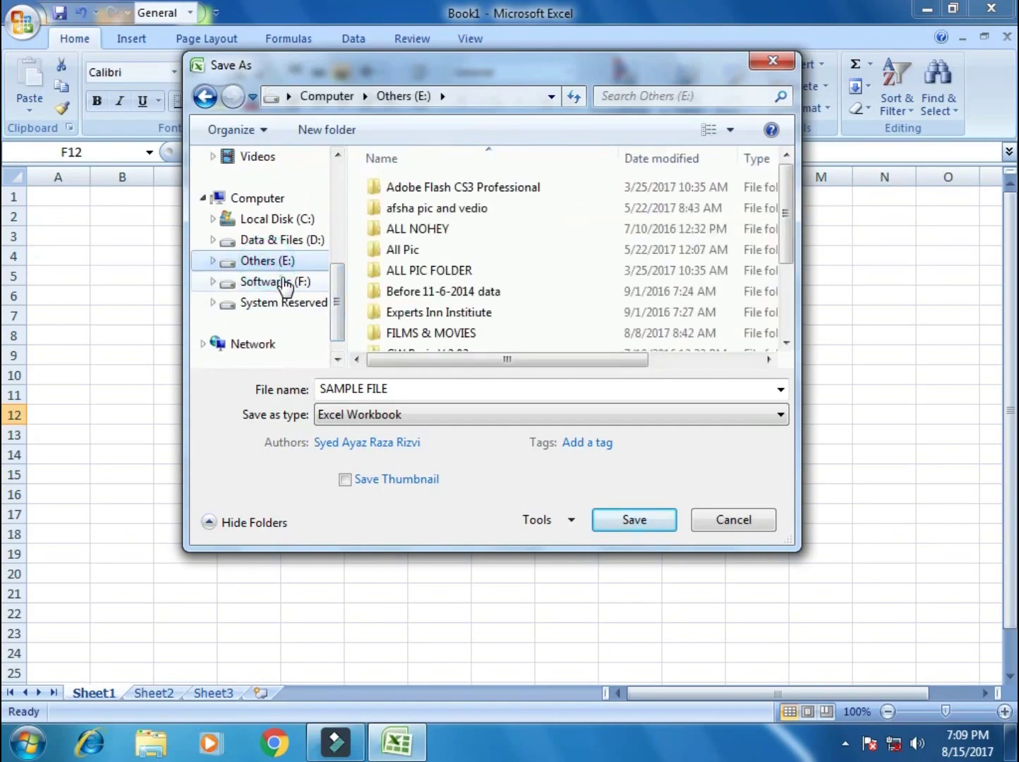
pyautogui.click(283, 281)
pyautogui.click(284, 303)
pyautogui.click(282, 281)
pyautogui.click(284, 261)
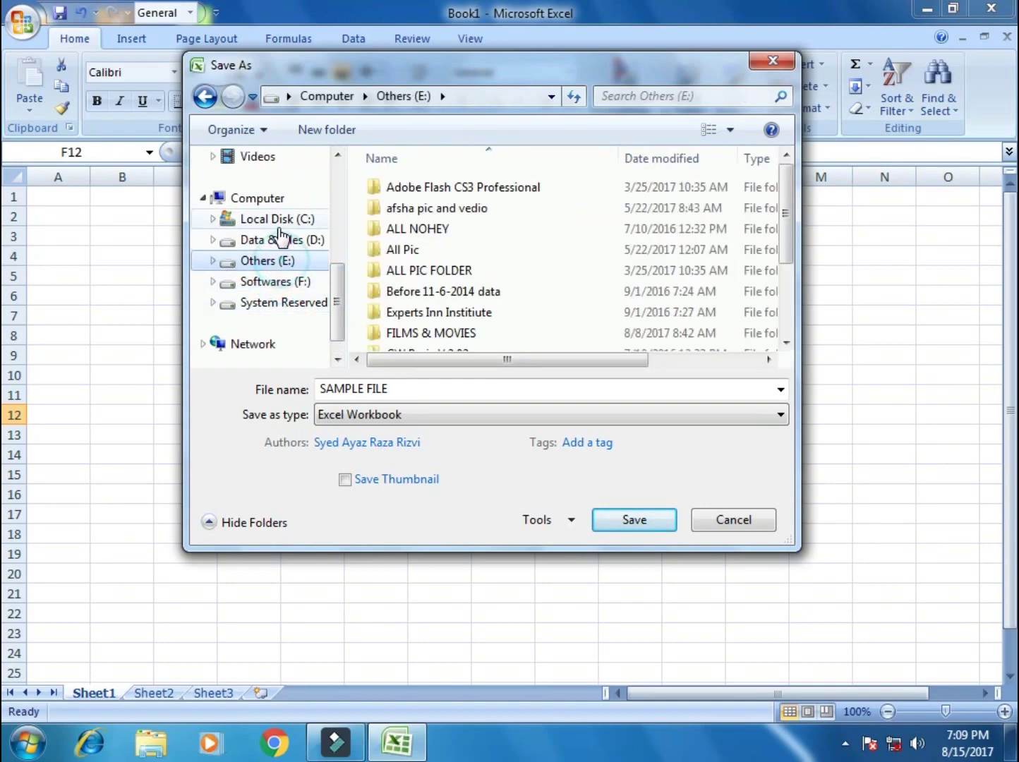
pyautogui.click(279, 221)
pyautogui.click(283, 245)
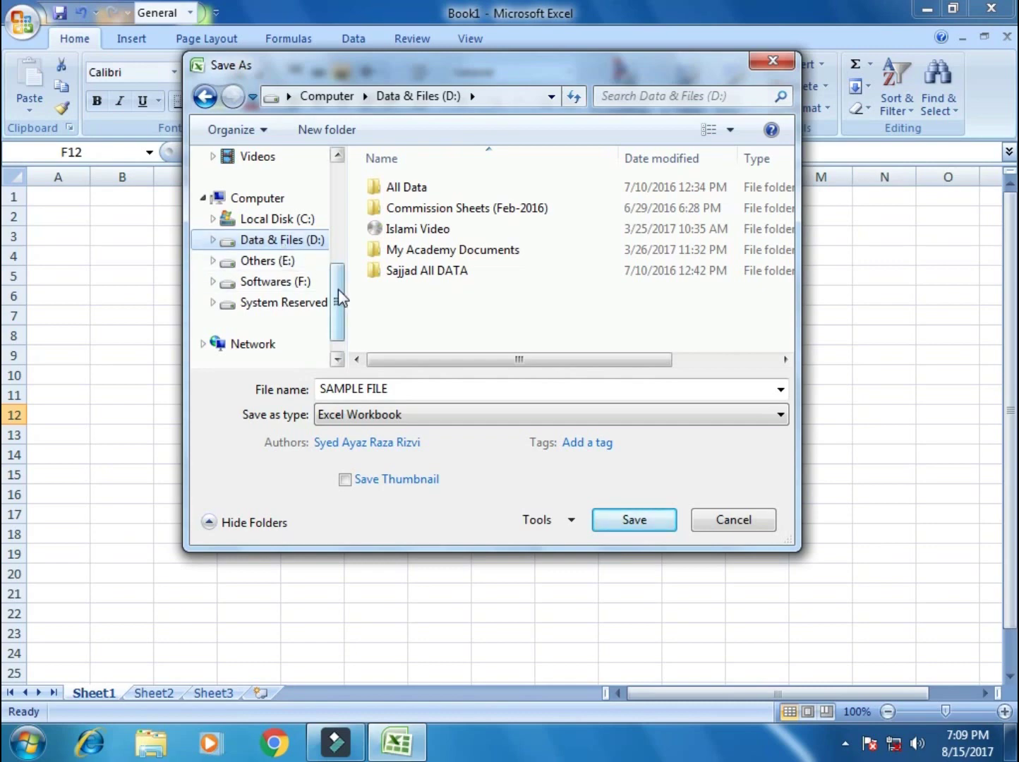
# Step: Revisit the Documents library and the D:, E: and F: drives as save locations, and cancel the save
pyautogui.moveTo(338, 289); pyautogui.dragTo(343, 213)
pyautogui.click(290, 262)
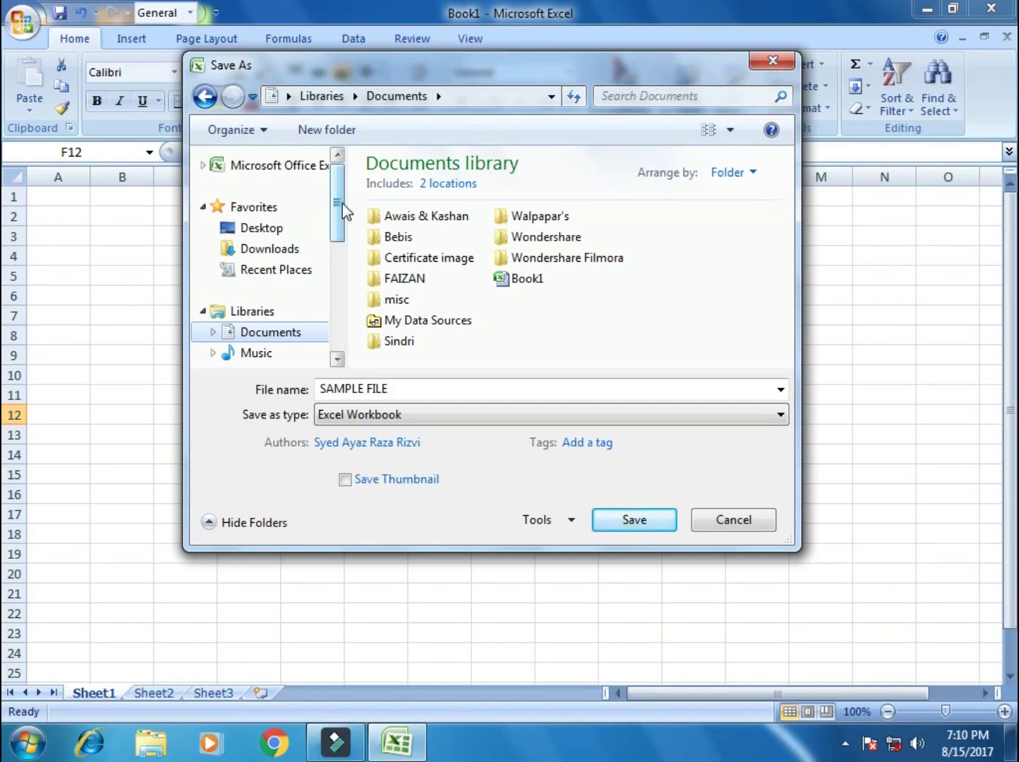
pyautogui.moveTo(342, 203); pyautogui.dragTo(333, 263)
pyautogui.click(268, 345)
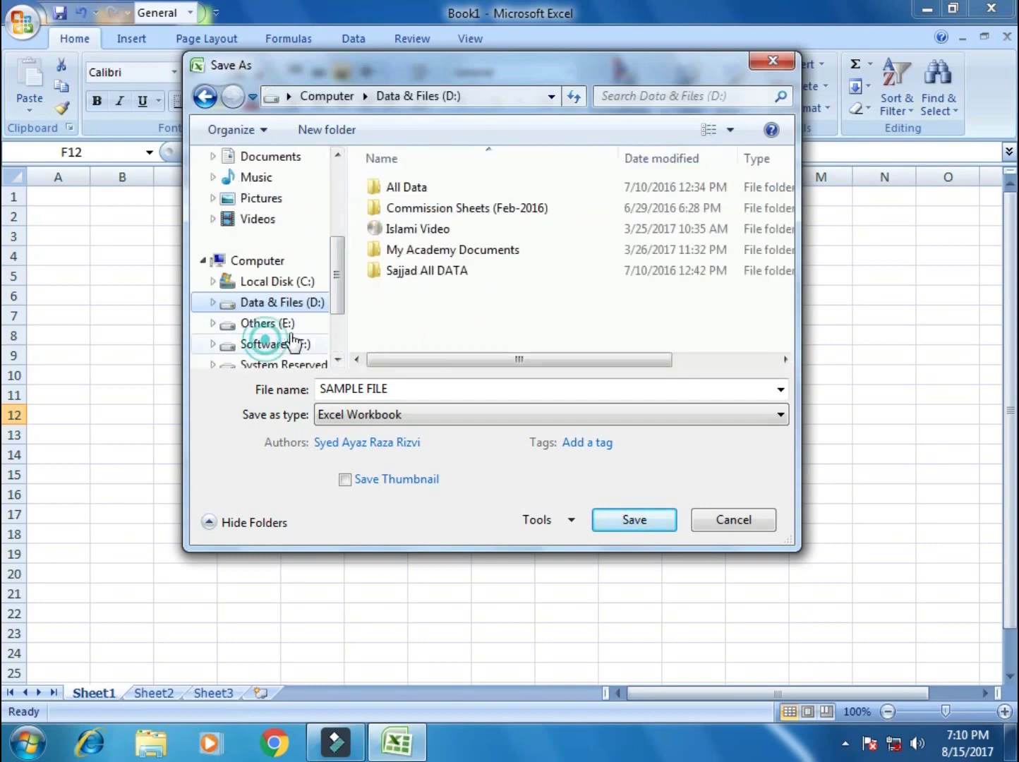
pyautogui.scroll(-1, 332, 271)
pyautogui.click(286, 283)
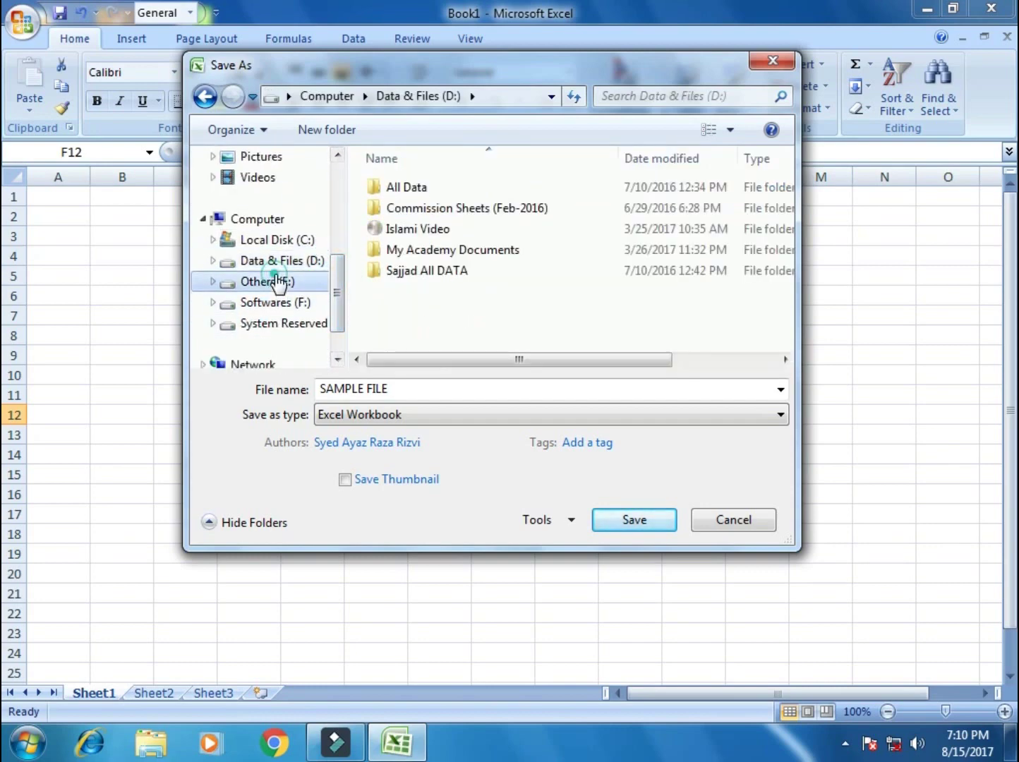
pyautogui.click(293, 303)
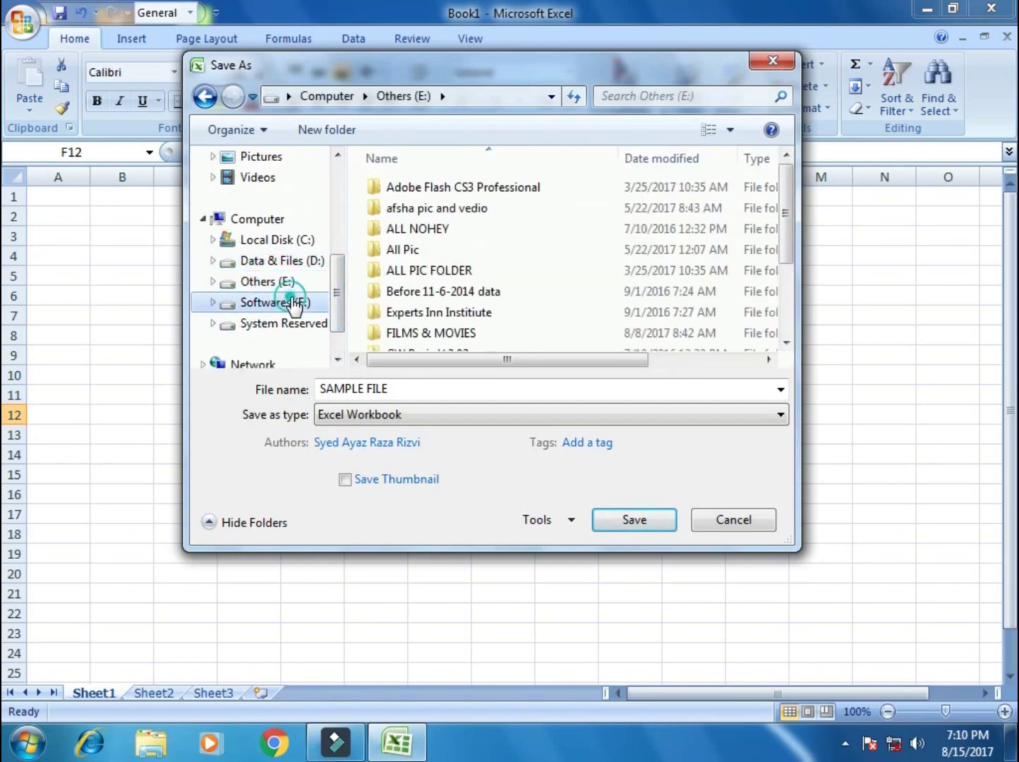
pyautogui.click(277, 263)
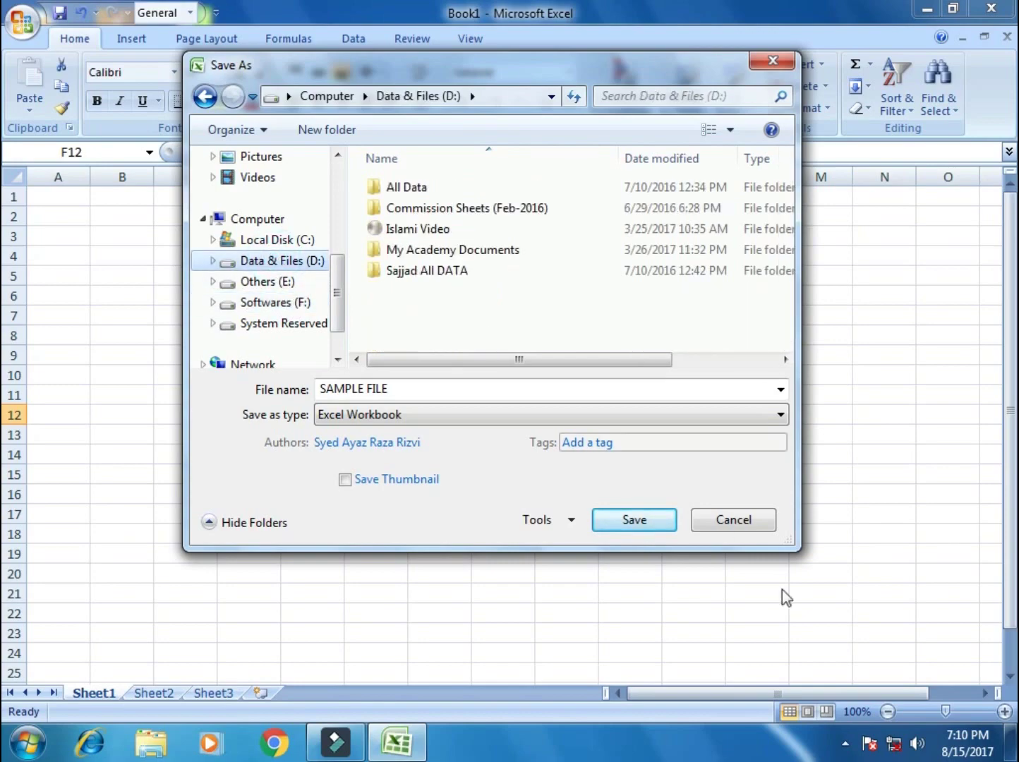
pyautogui.click(757, 519)
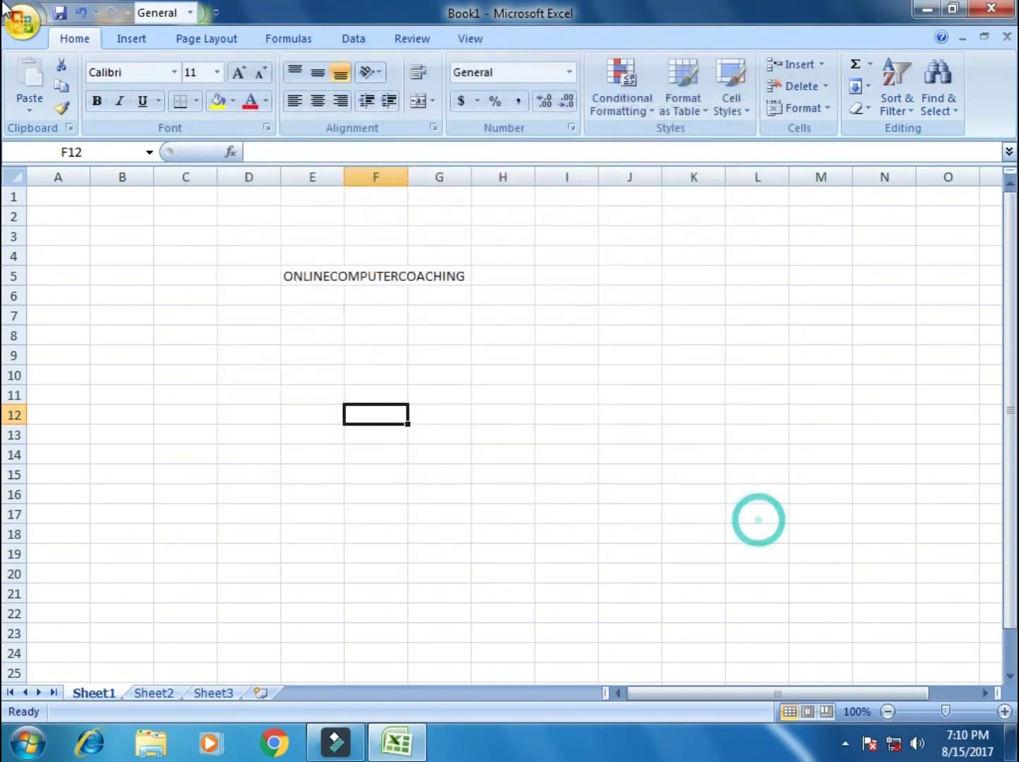
# Step: Save the workbook as FILE in the Documents library and close it
pyautogui.click(20, 26)
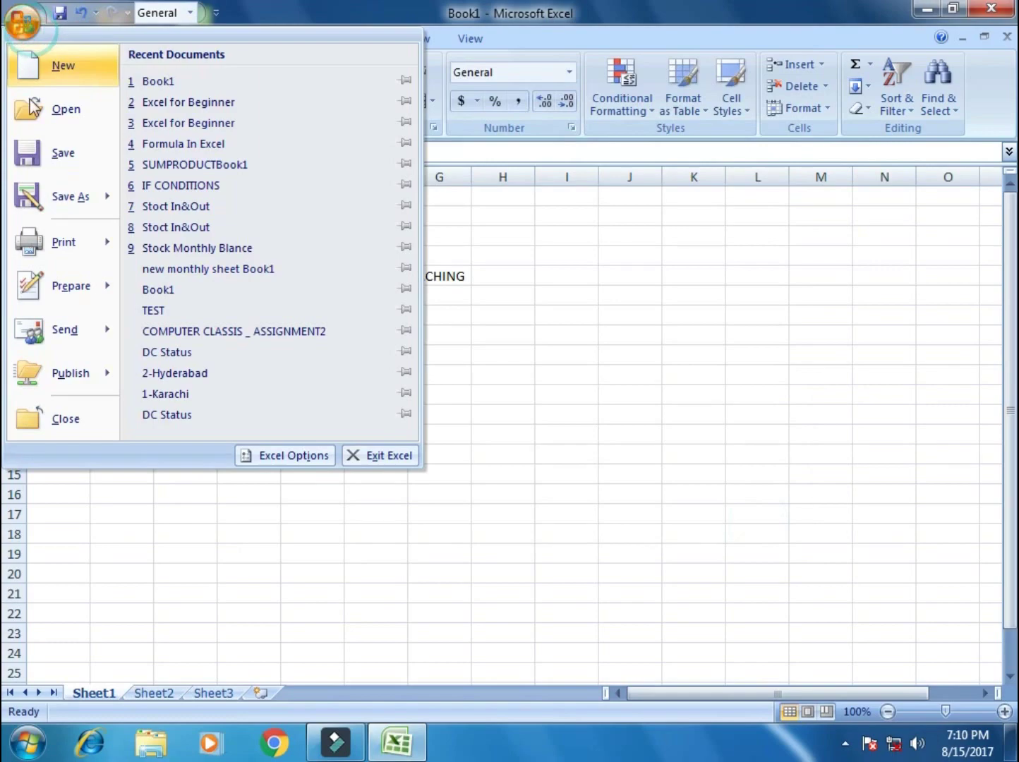
pyautogui.click(41, 154)
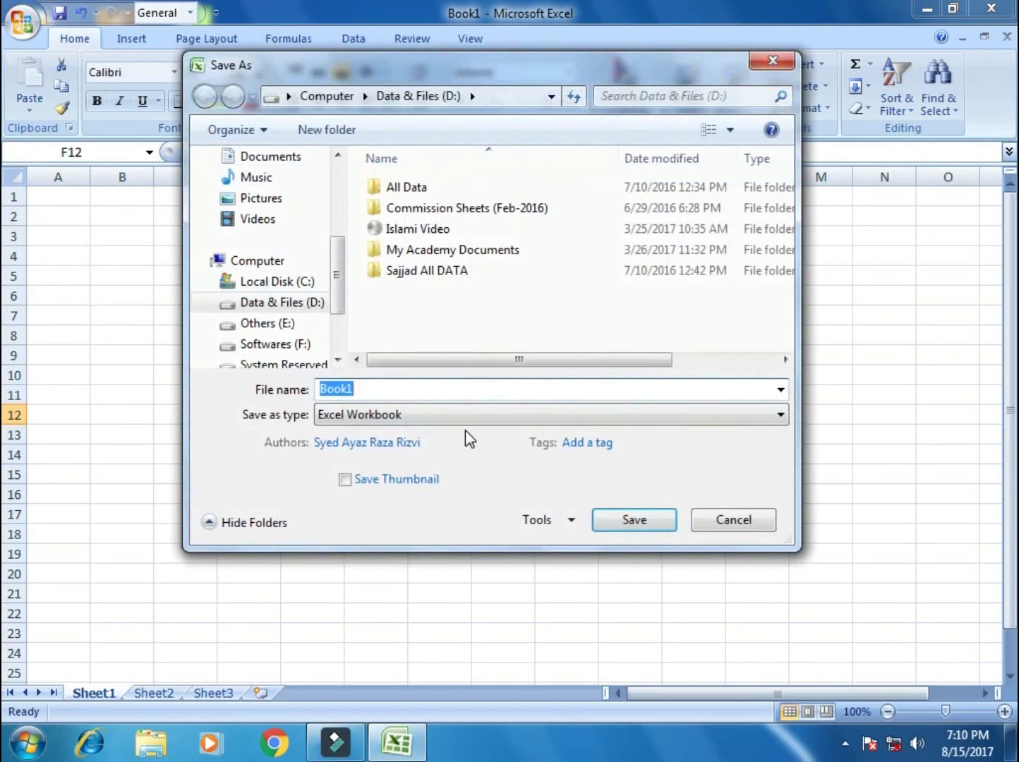
pyautogui.write('FILE')
pyautogui.click(290, 161)
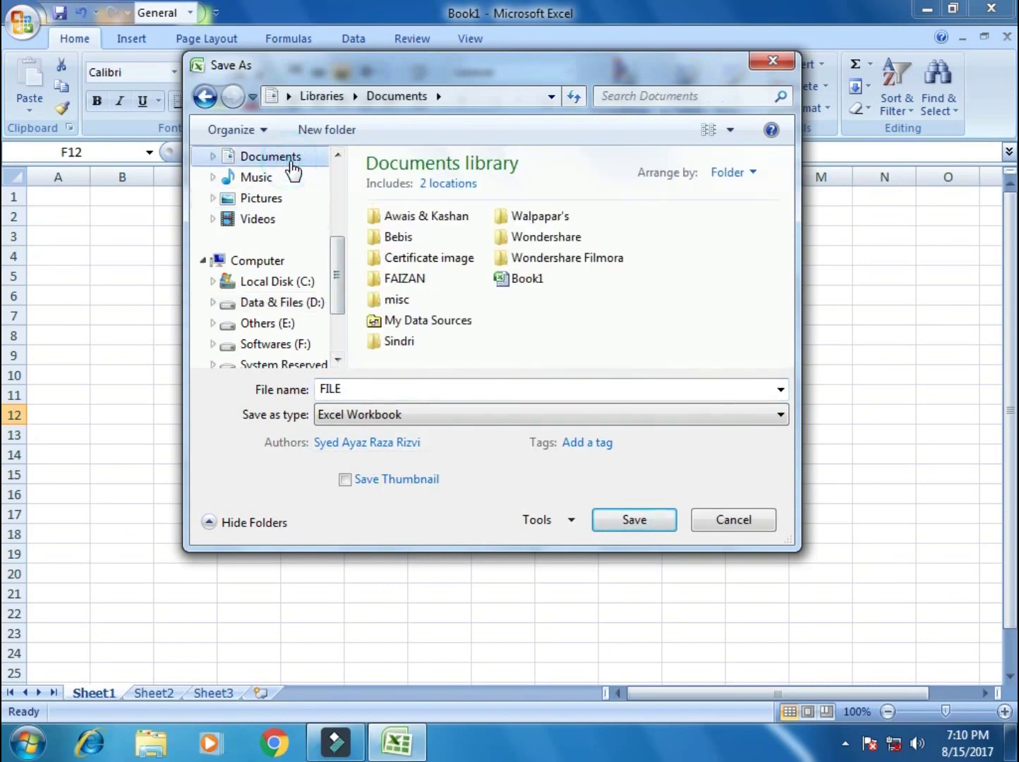
pyautogui.click(634, 521)
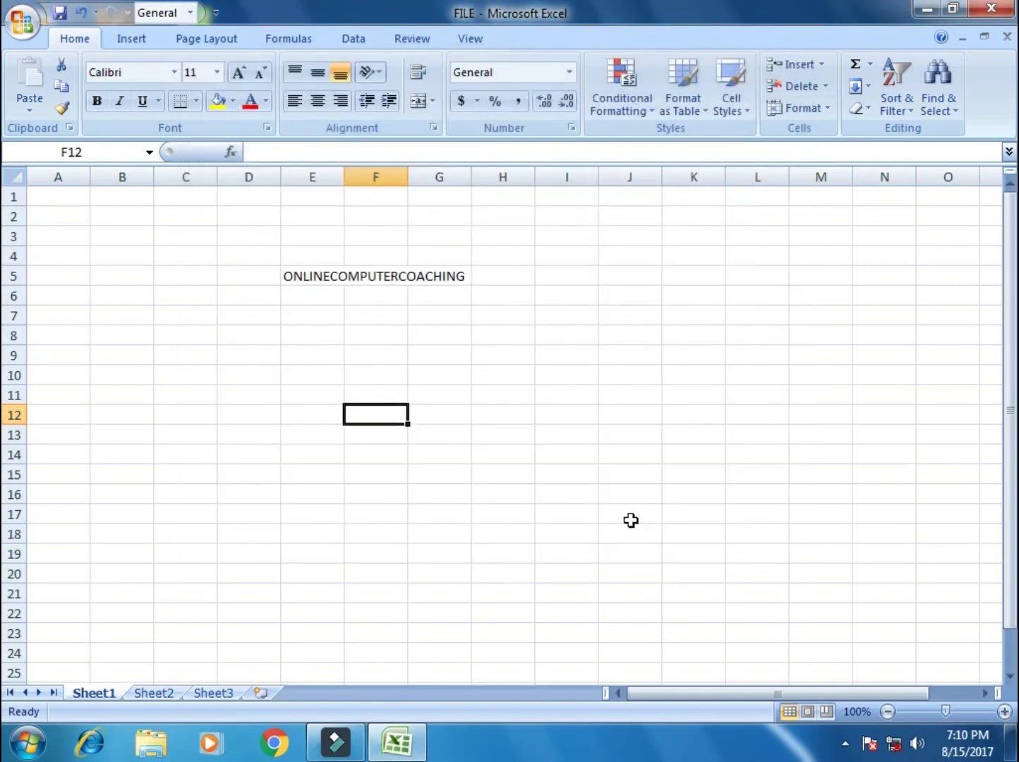
pyautogui.click(21, 25)
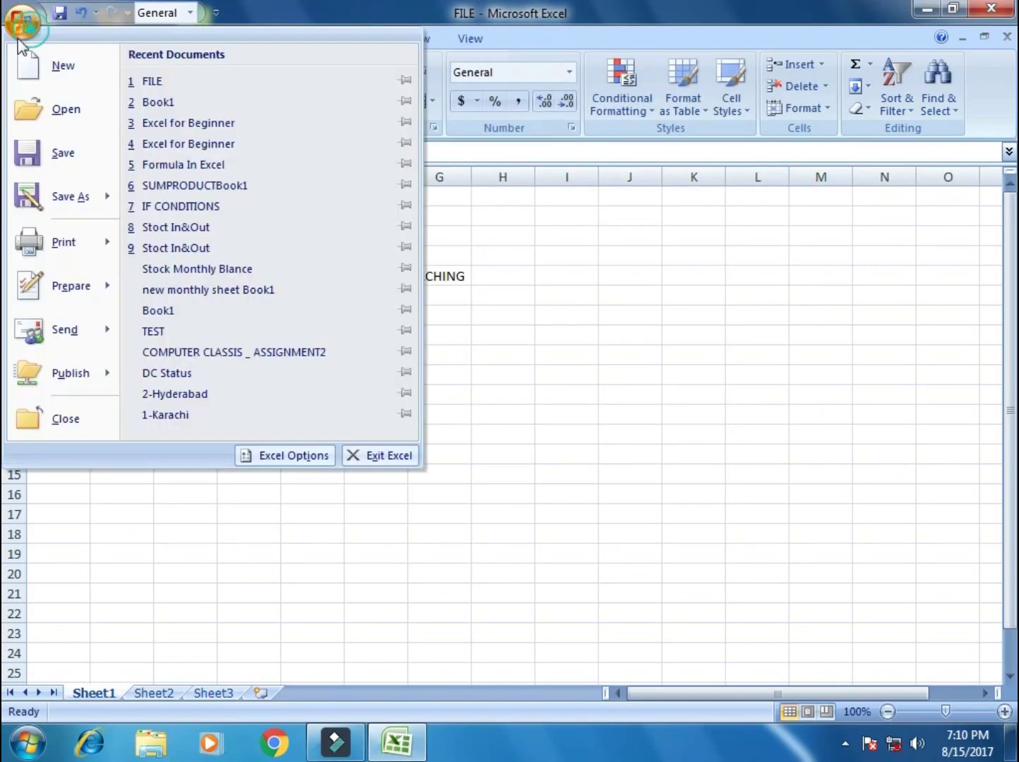
pyautogui.click(66, 413)
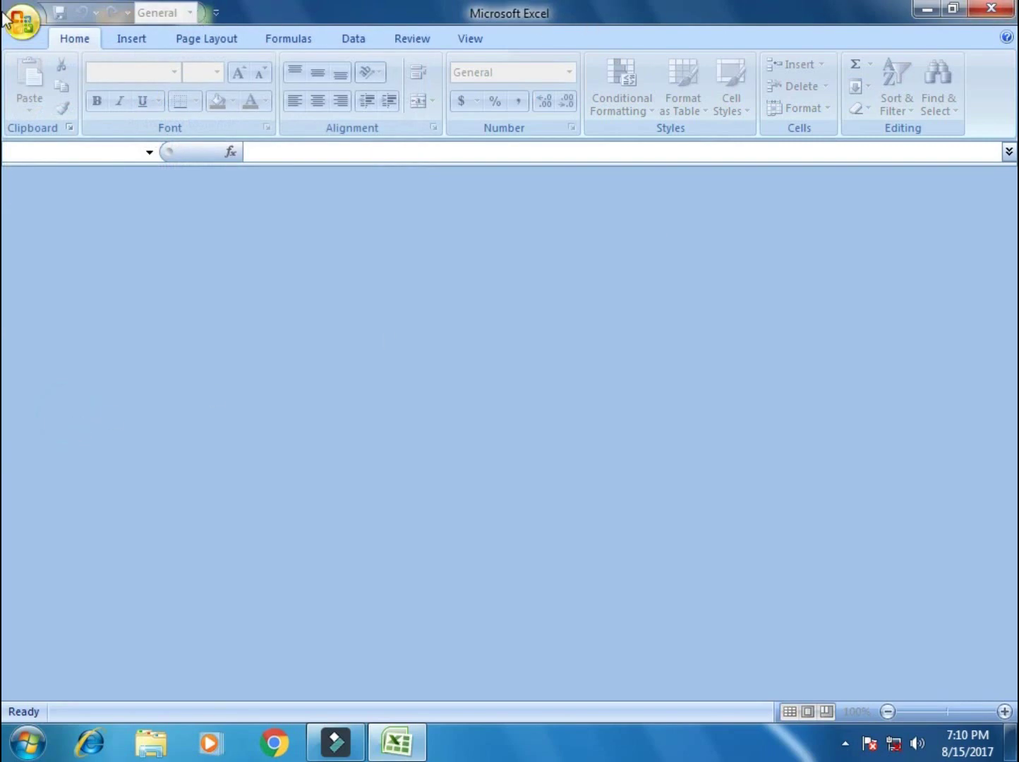
# Step: Open the Excel for Beginner workbook from the Desktop
pyautogui.click(15, 20)
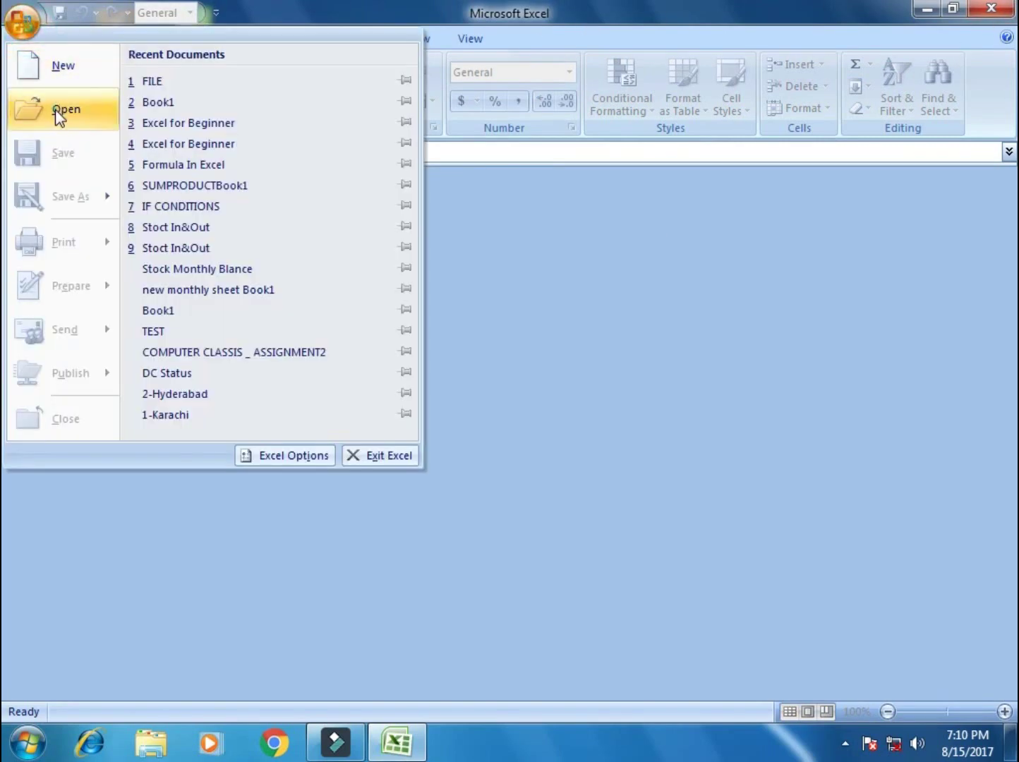
pyautogui.click(56, 113)
pyautogui.click(81, 105)
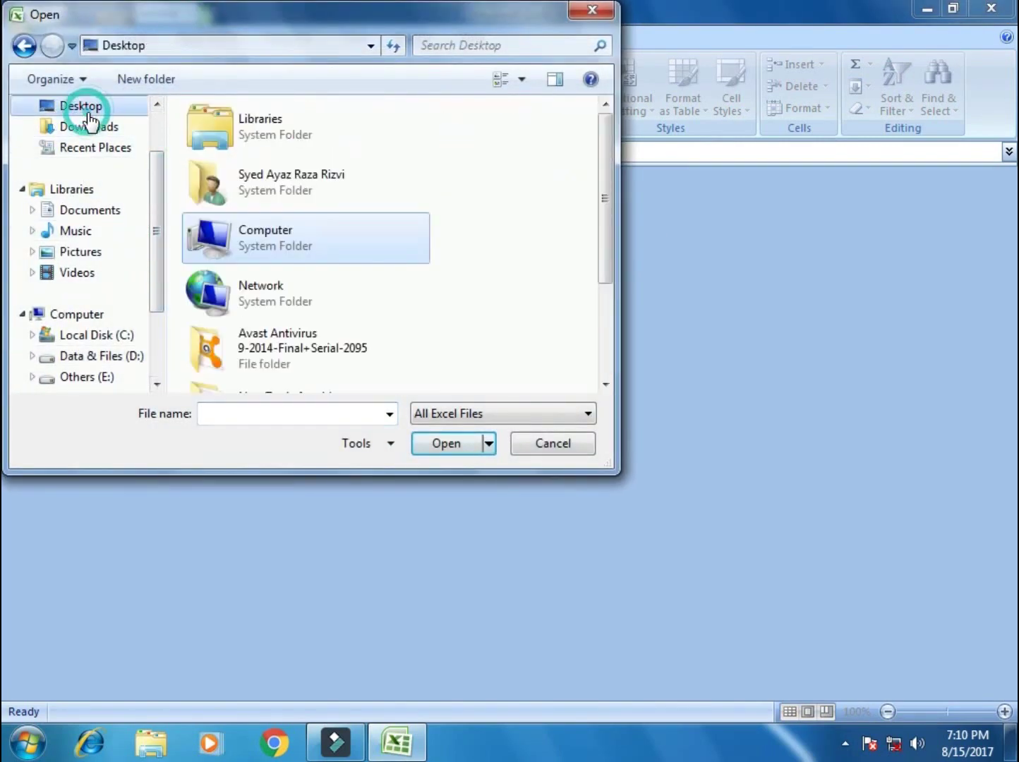
pyautogui.scroll(-3, 600, 187)
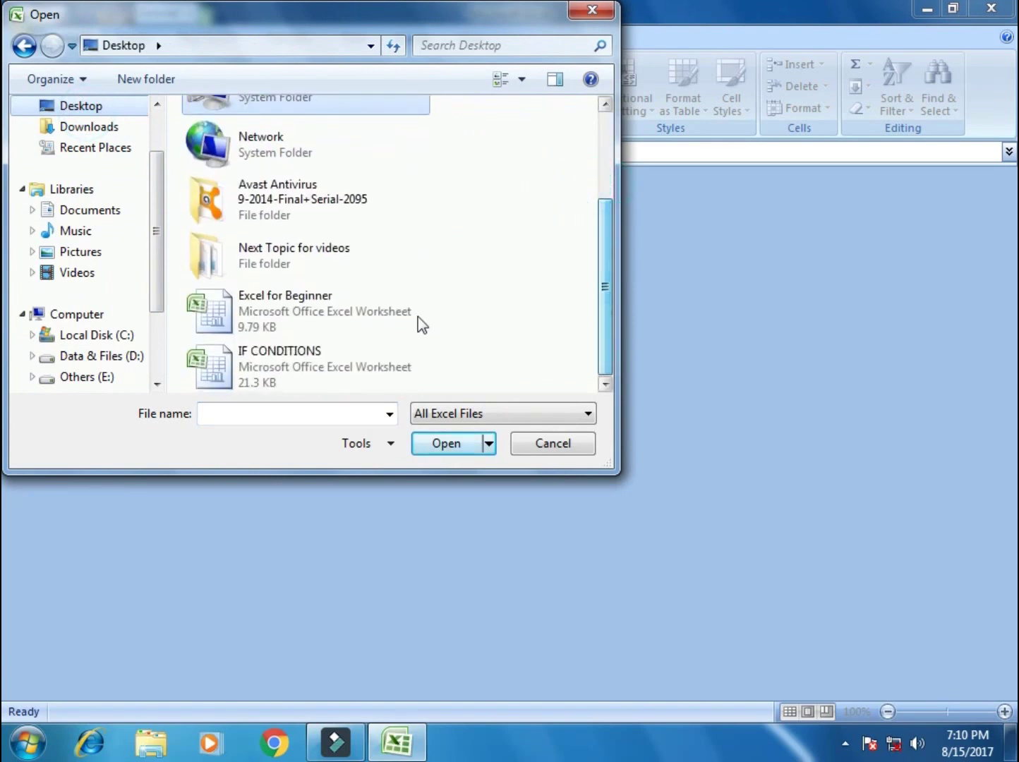
pyautogui.click(343, 322)
pyautogui.click(436, 446)
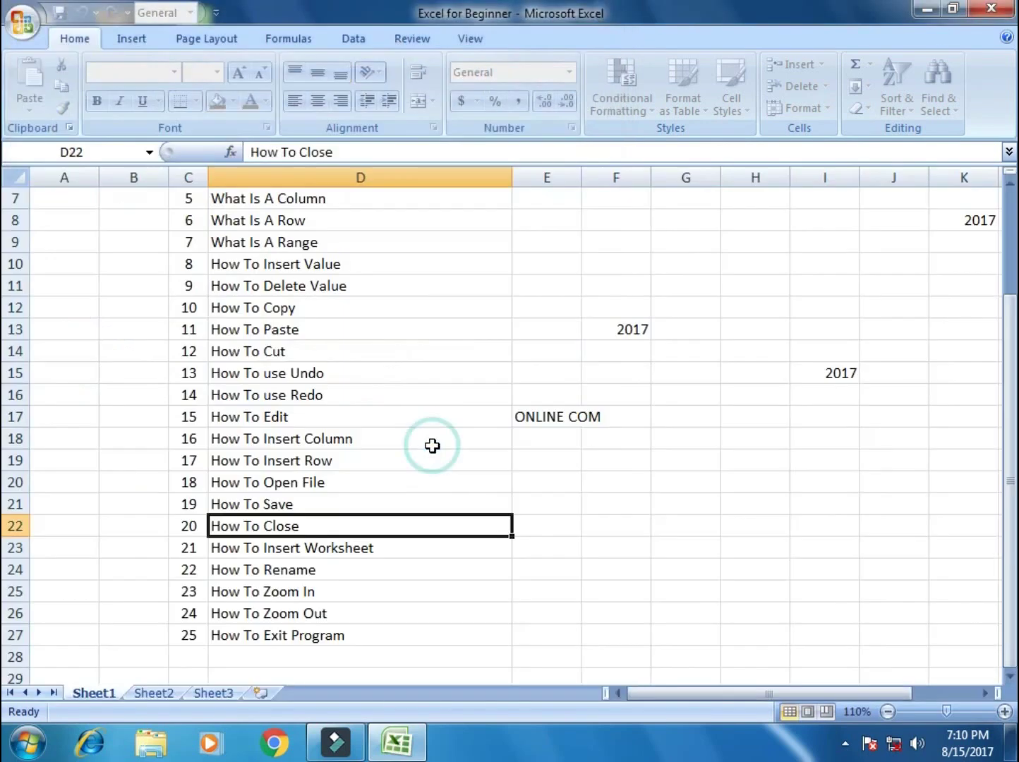
# Step: Review the remaining topics in the list, from How To Insert Worksheet in D23 to How To Exit Program in D27
pyautogui.click(651, 507)
pyautogui.scroll(2, 650, 507)
pyautogui.scroll(-3, 648, 509)
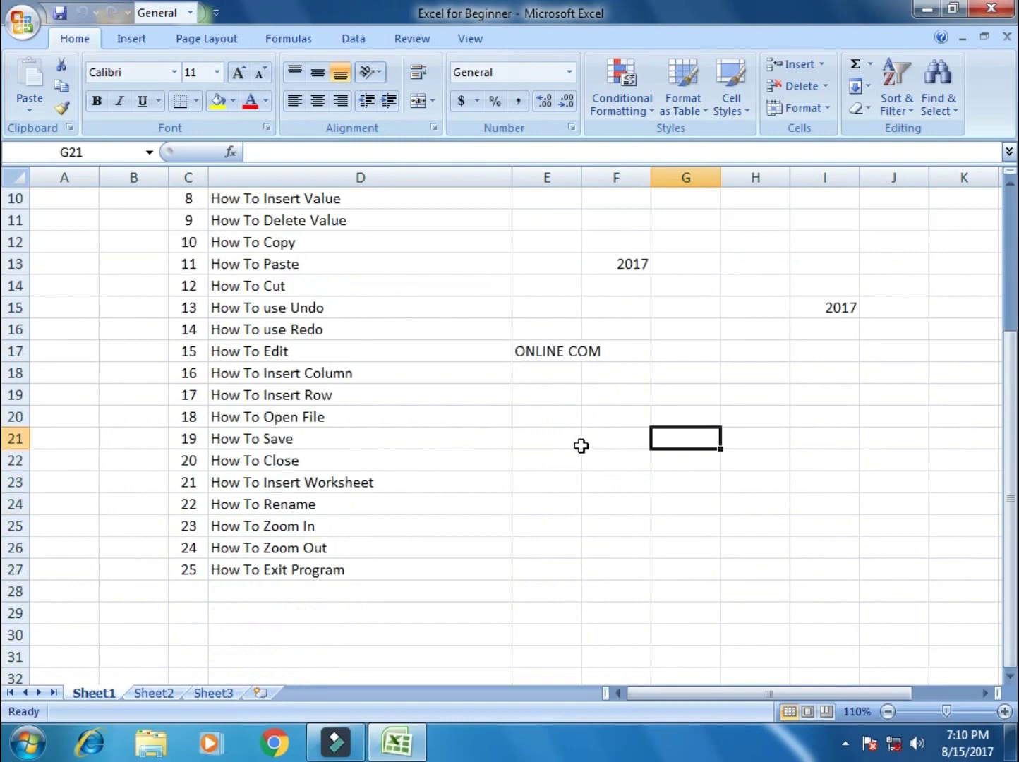
pyautogui.click(580, 443)
pyautogui.scroll(-1, 595, 453)
pyautogui.click(580, 444)
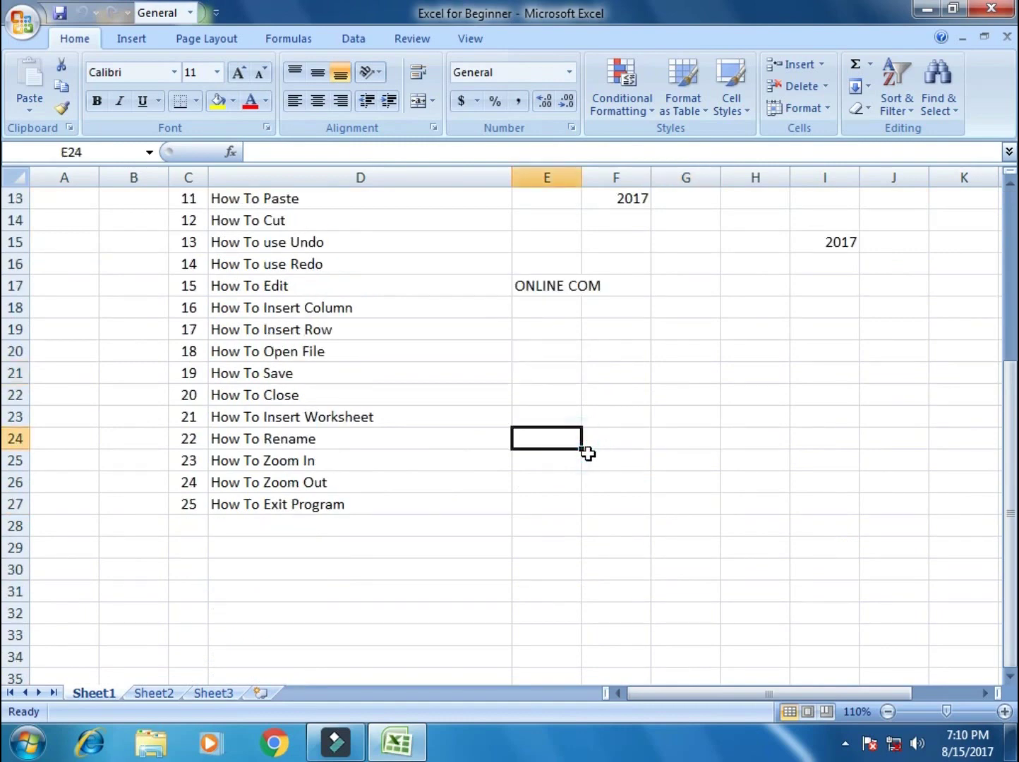
pyautogui.click(218, 417)
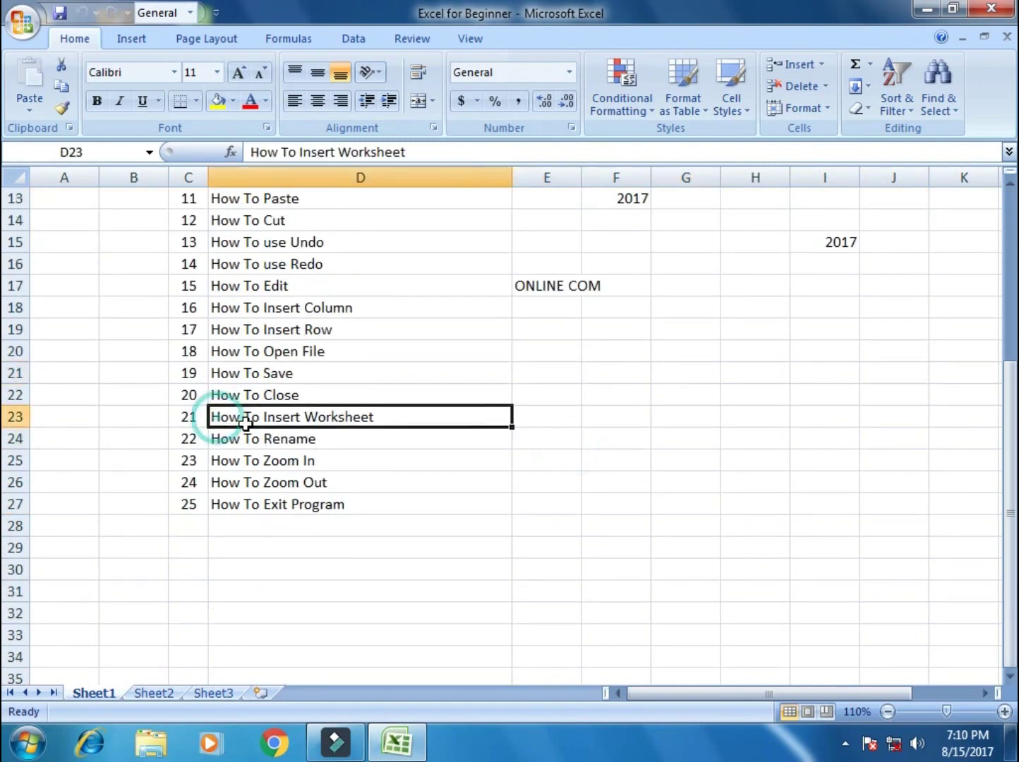
pyautogui.click(431, 513)
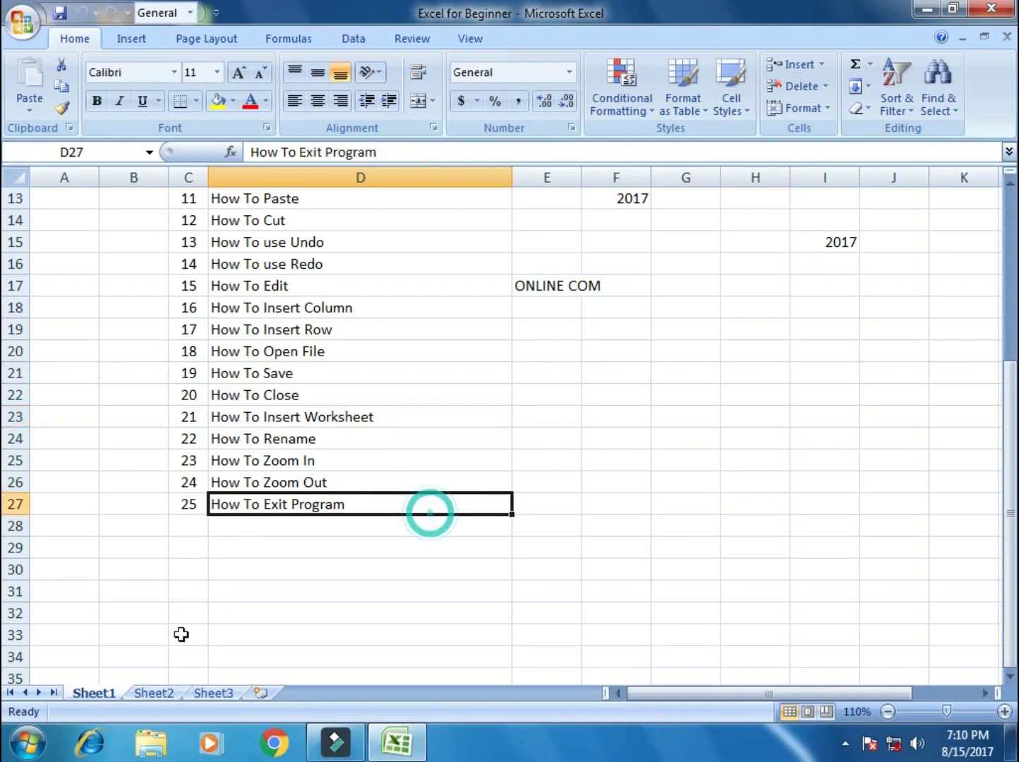
# Step: Go through the existing sheets, add three new worksheets after Sheet3, and return to Sheet1
pyautogui.click(94, 693)
pyautogui.click(148, 694)
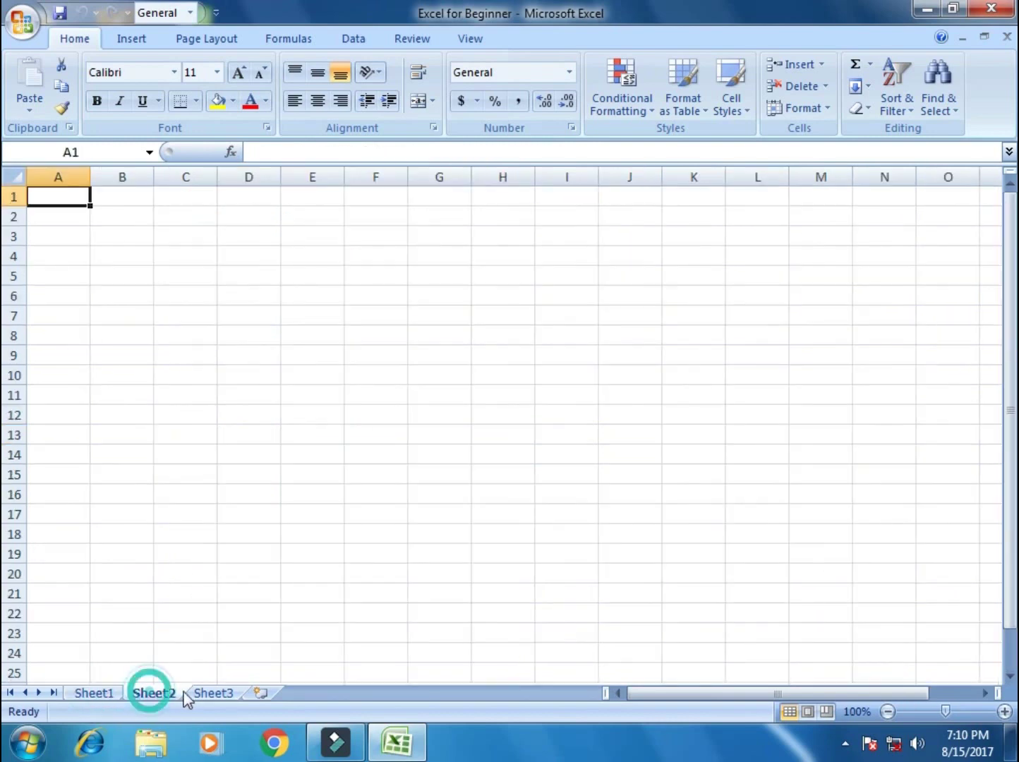
pyautogui.click(215, 694)
pyautogui.click(99, 693)
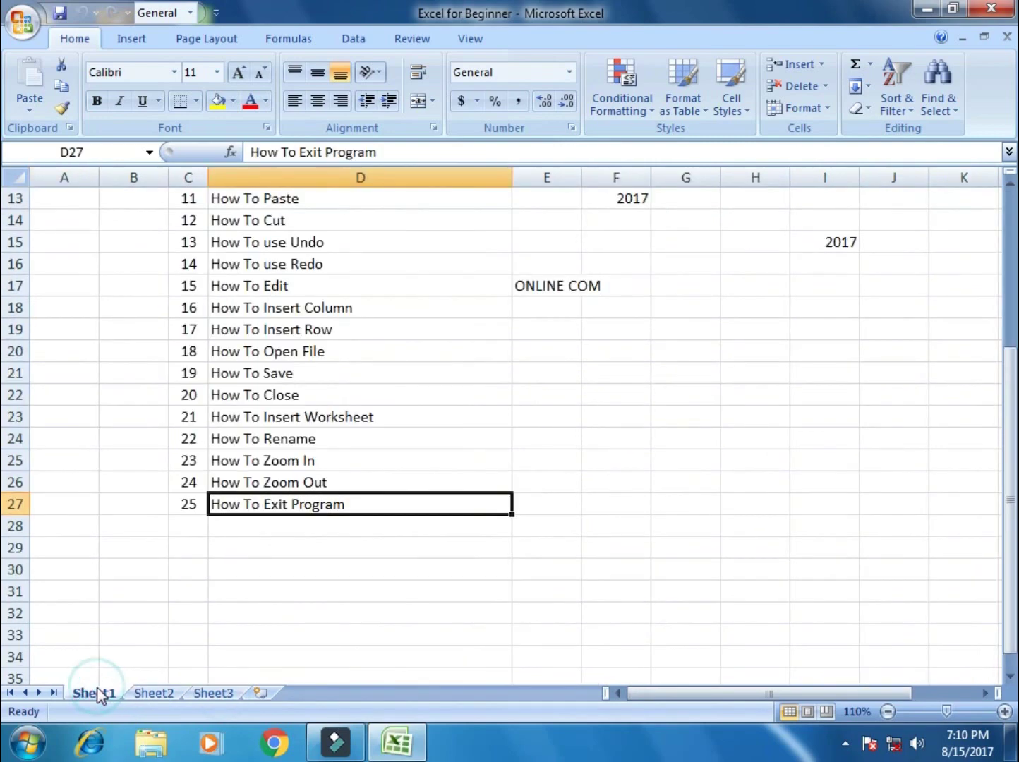
pyautogui.click(261, 694)
pyautogui.click(310, 695)
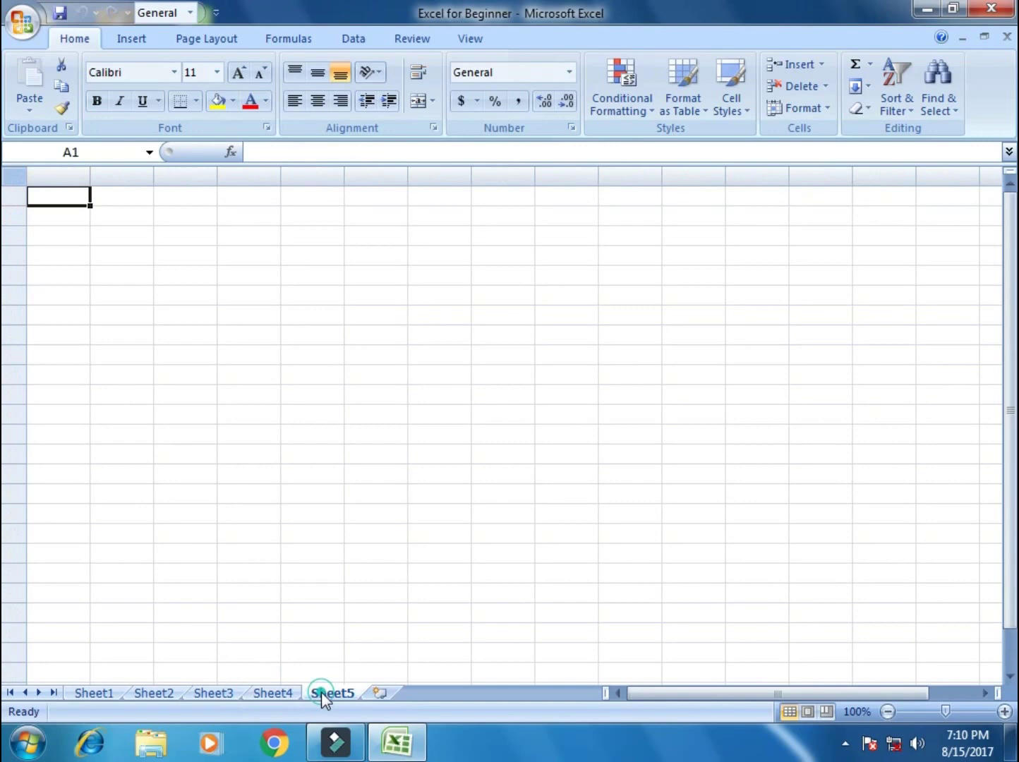
pyautogui.click(374, 694)
pyautogui.click(97, 696)
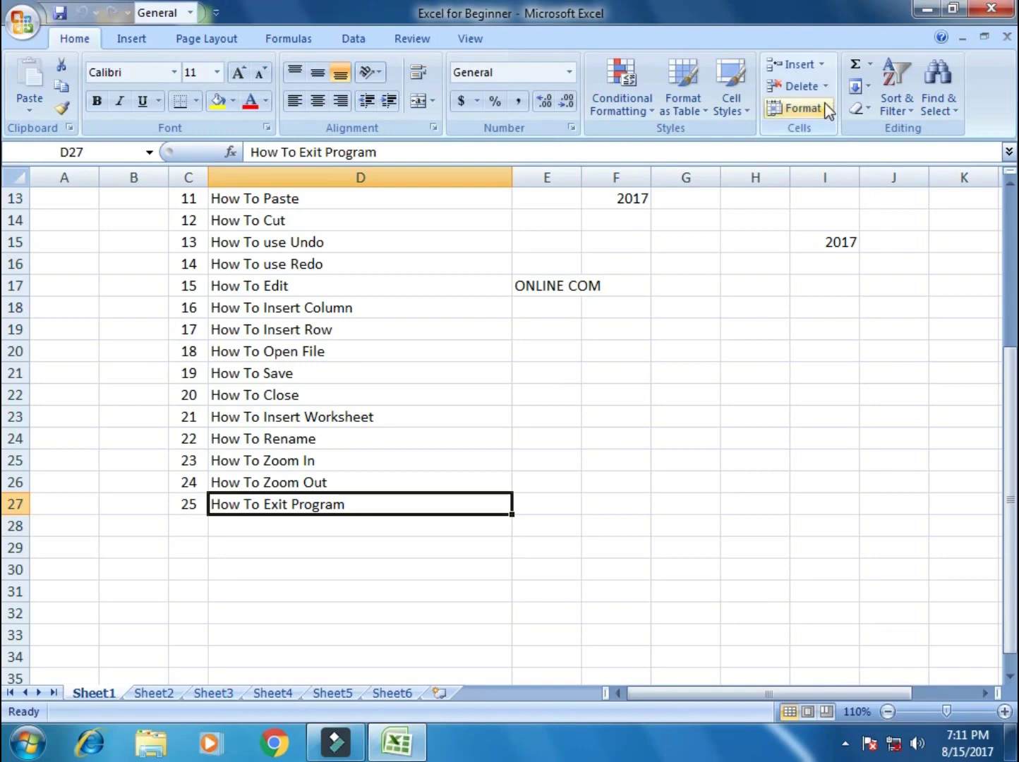
# Step: Insert a new worksheet before Sheet1 using the Insert Sheet command
pyautogui.click(796, 108)
pyautogui.moveTo(890, 301)
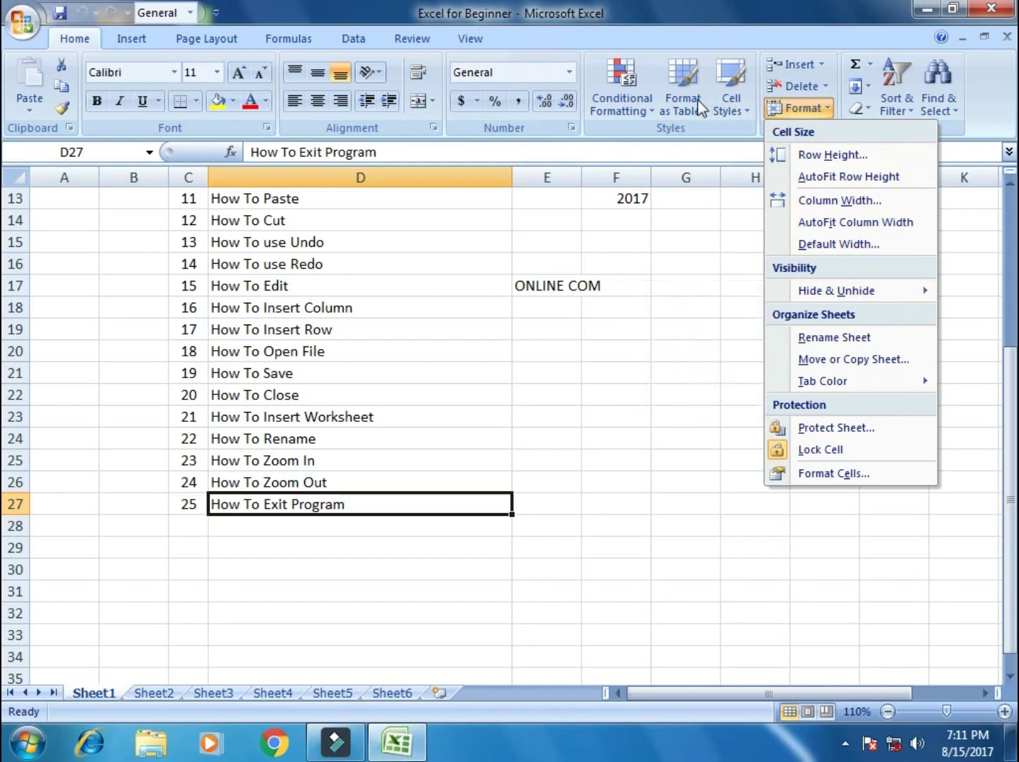
pyautogui.click(821, 67)
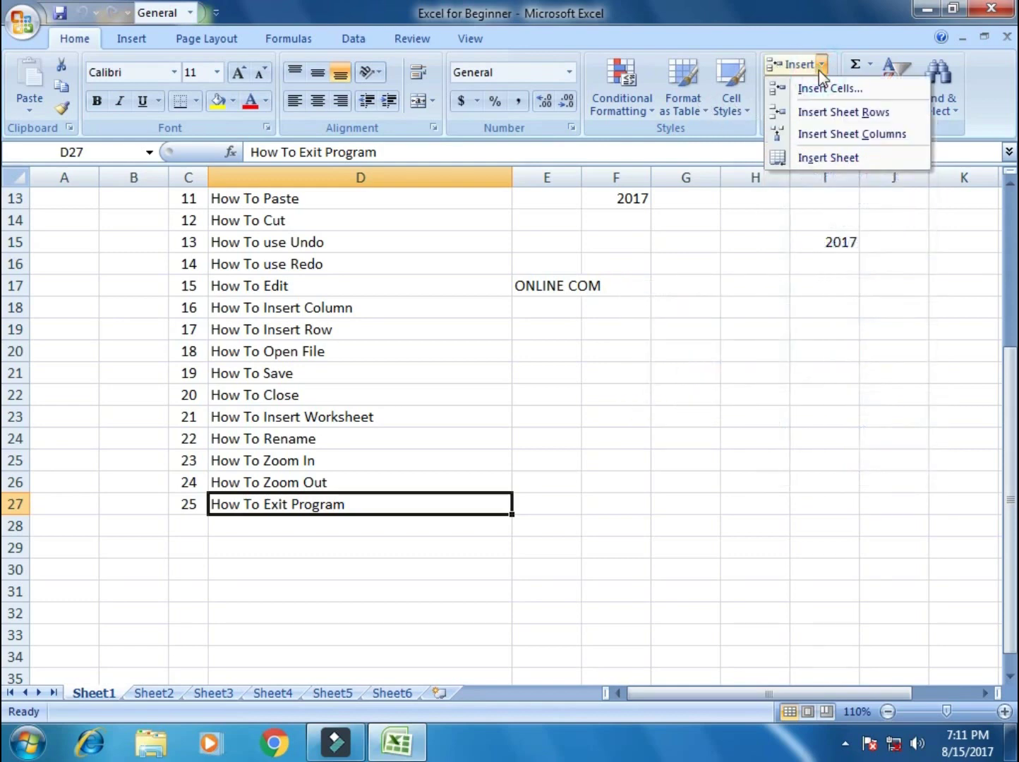
pyautogui.click(834, 160)
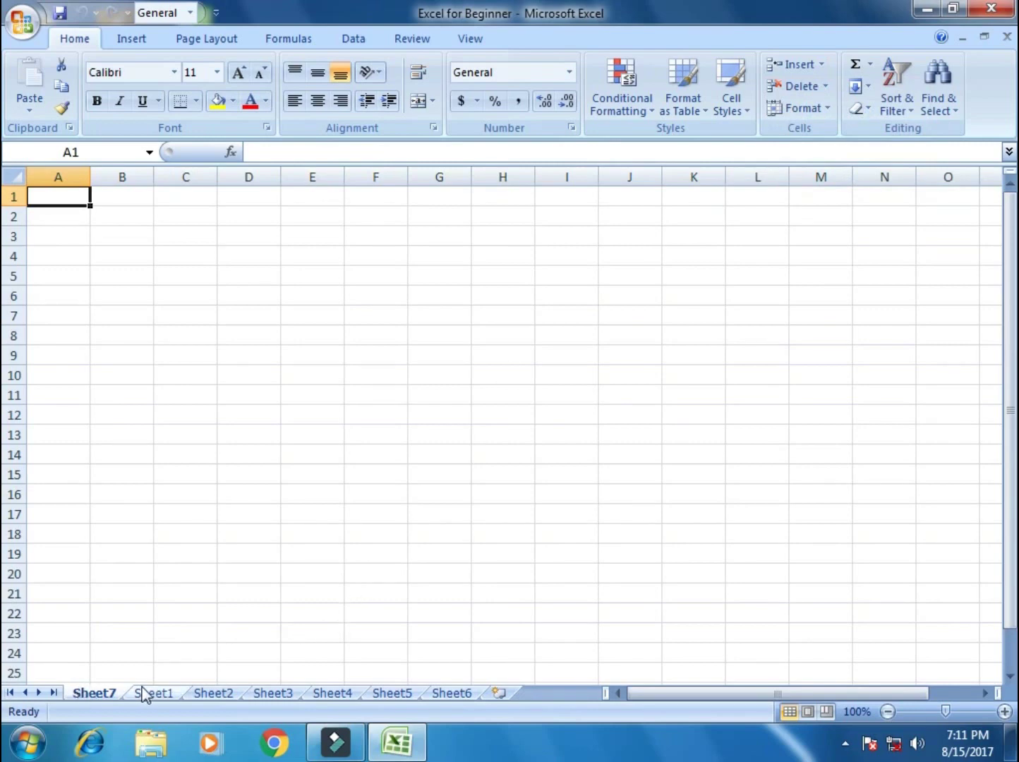
# Step: Insert a sheet column in the blank Sheet7 and add another new worksheet before it
pyautogui.click(822, 64)
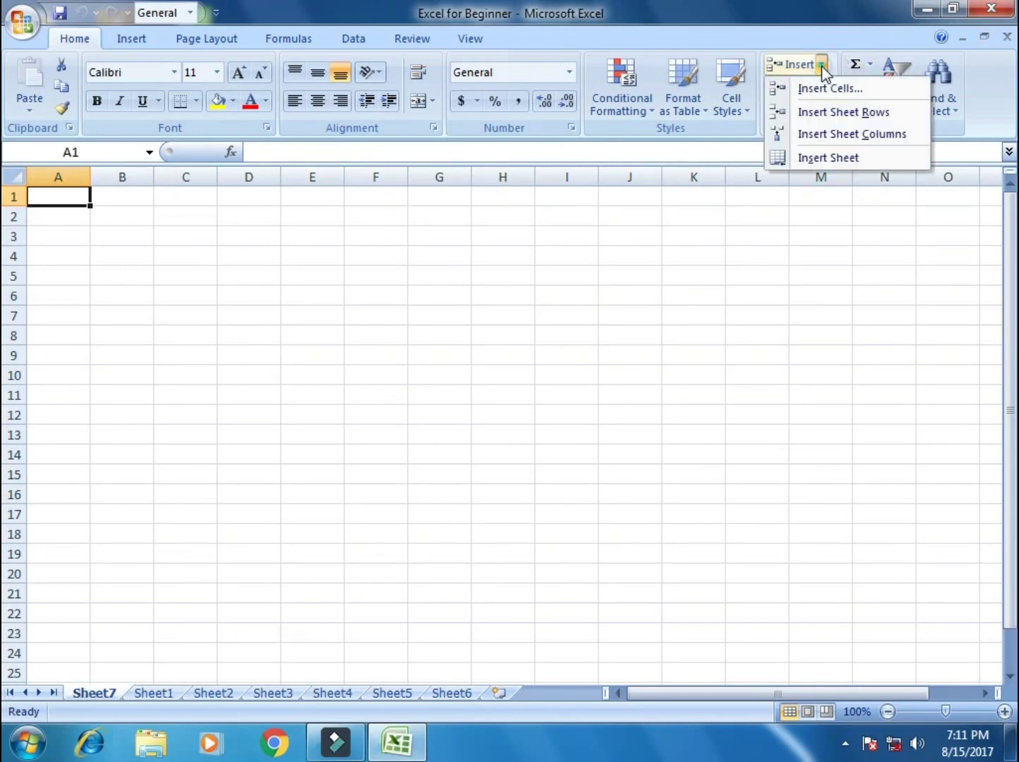
pyautogui.click(850, 138)
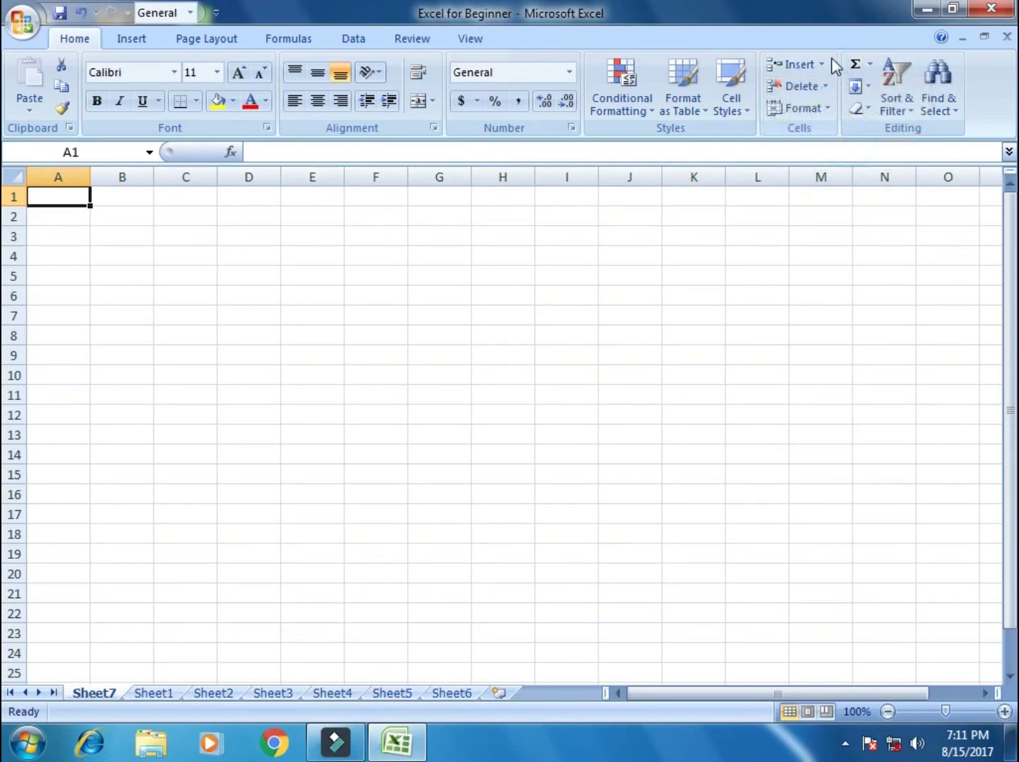
pyautogui.click(823, 64)
pyautogui.click(856, 158)
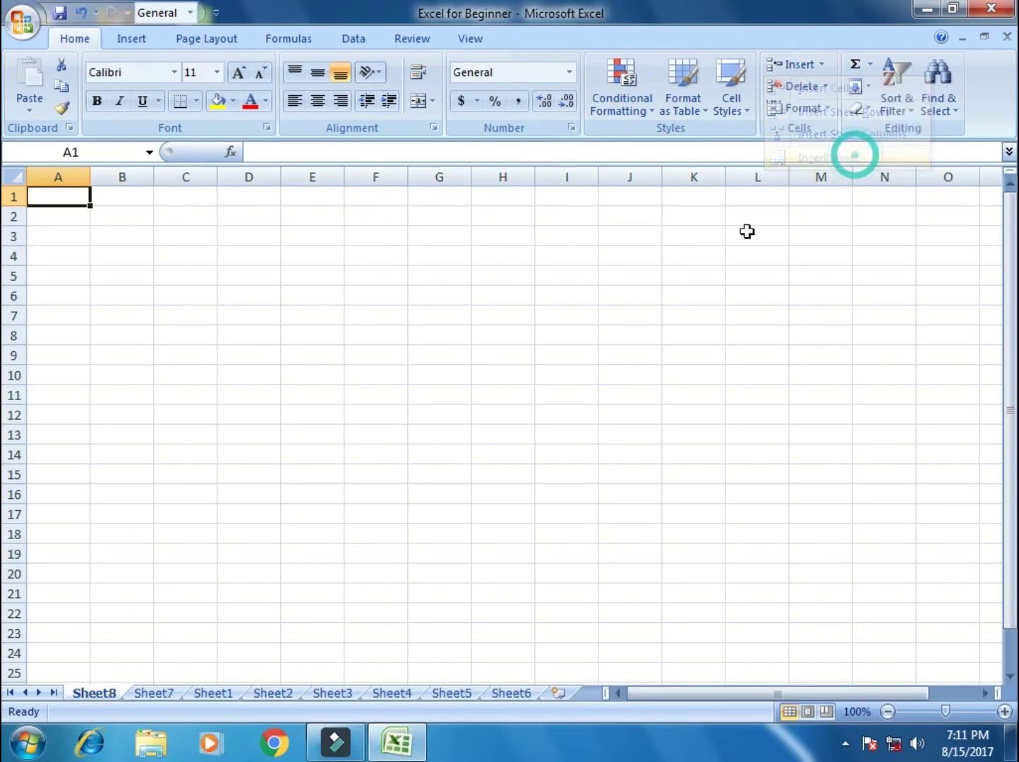
# Step: Return to Sheet1 and select the How To Rename topic in D24
pyautogui.click(210, 695)
pyautogui.click(274, 570)
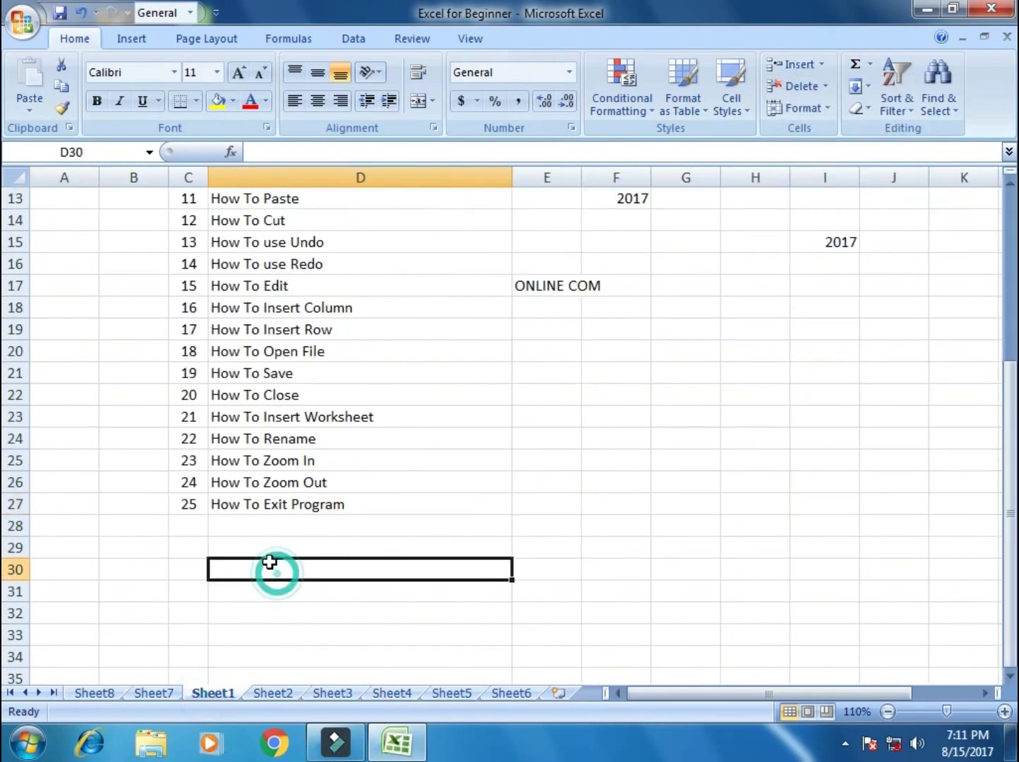
pyautogui.click(210, 444)
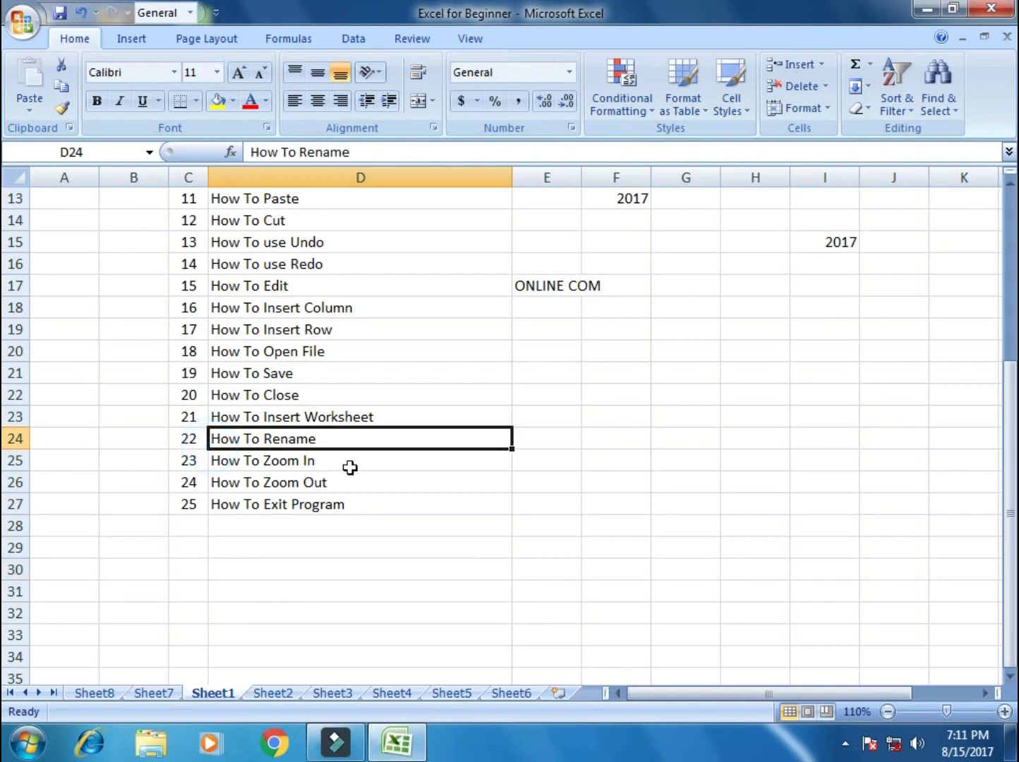
# Step: Rename Sheet1 as JANUARY, replacing the trial name DUMMY
pyautogui.rightClick(207, 694)
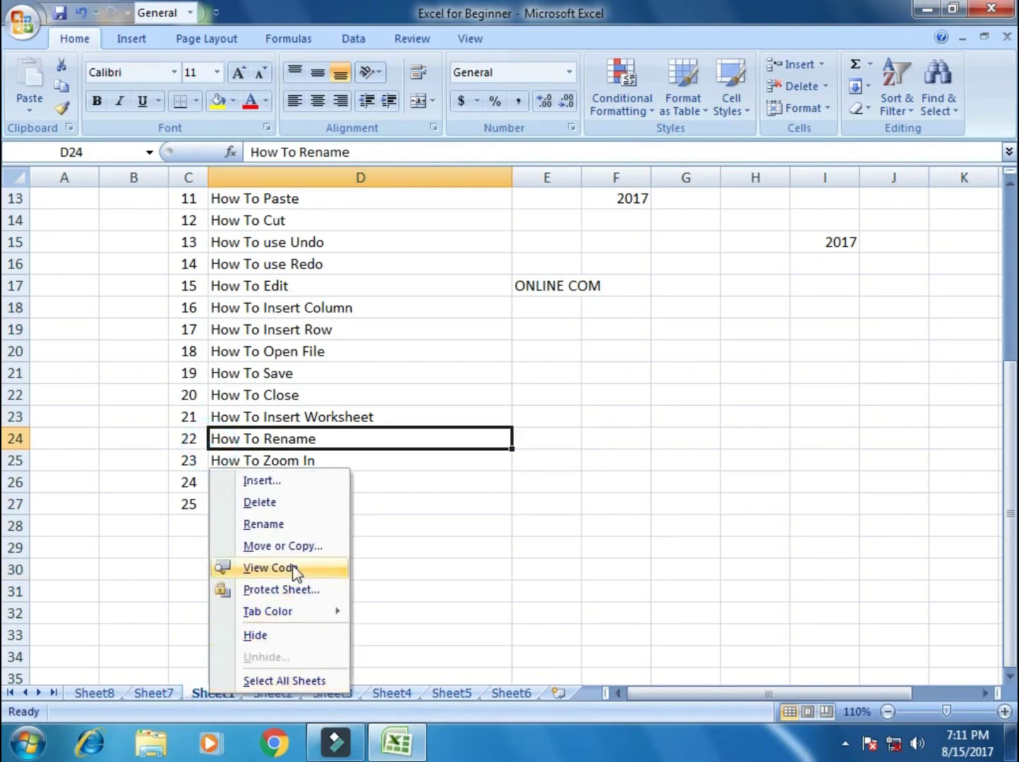
pyautogui.click(302, 526)
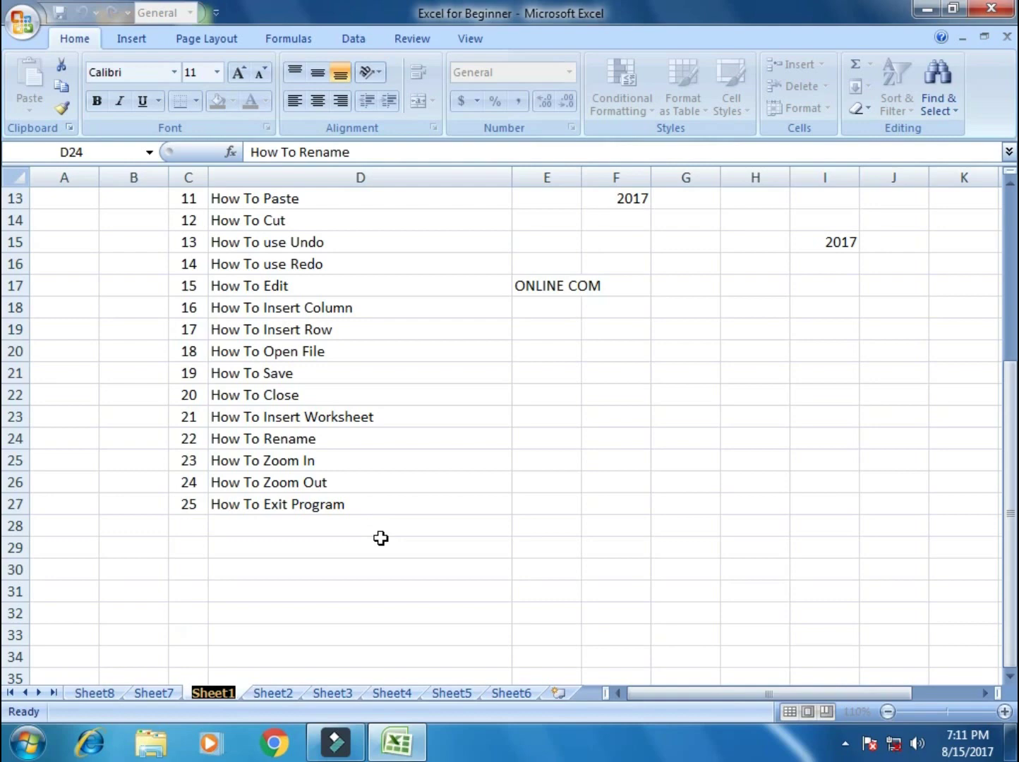
pyautogui.write('DU')
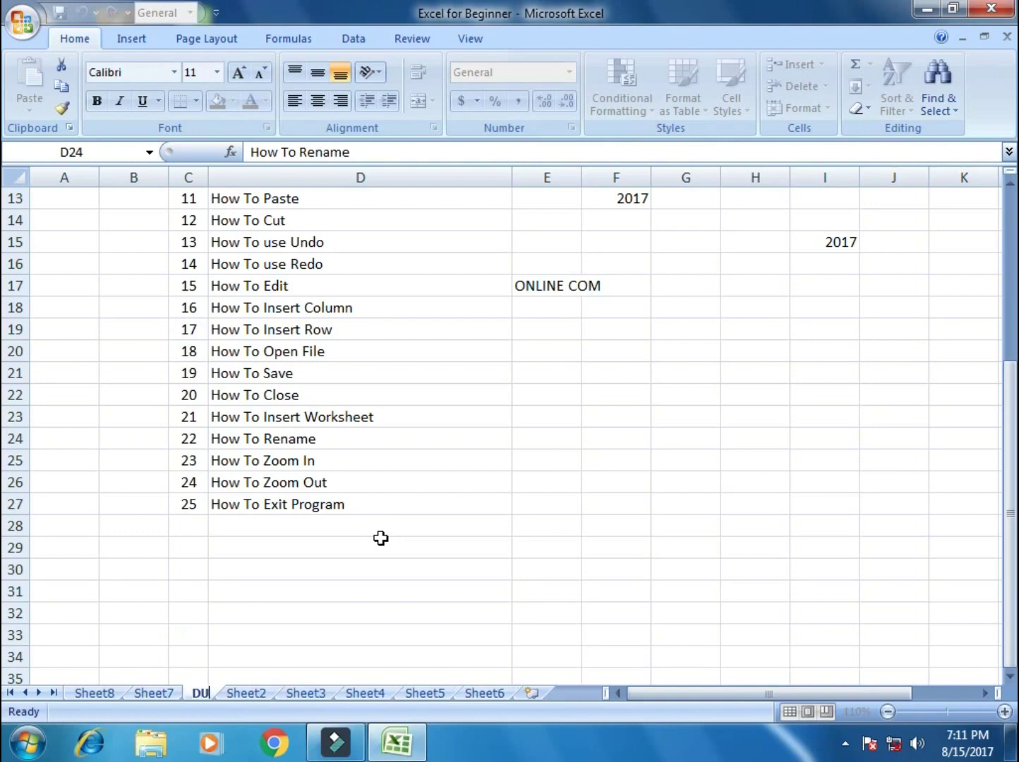
pyautogui.write('MMY')
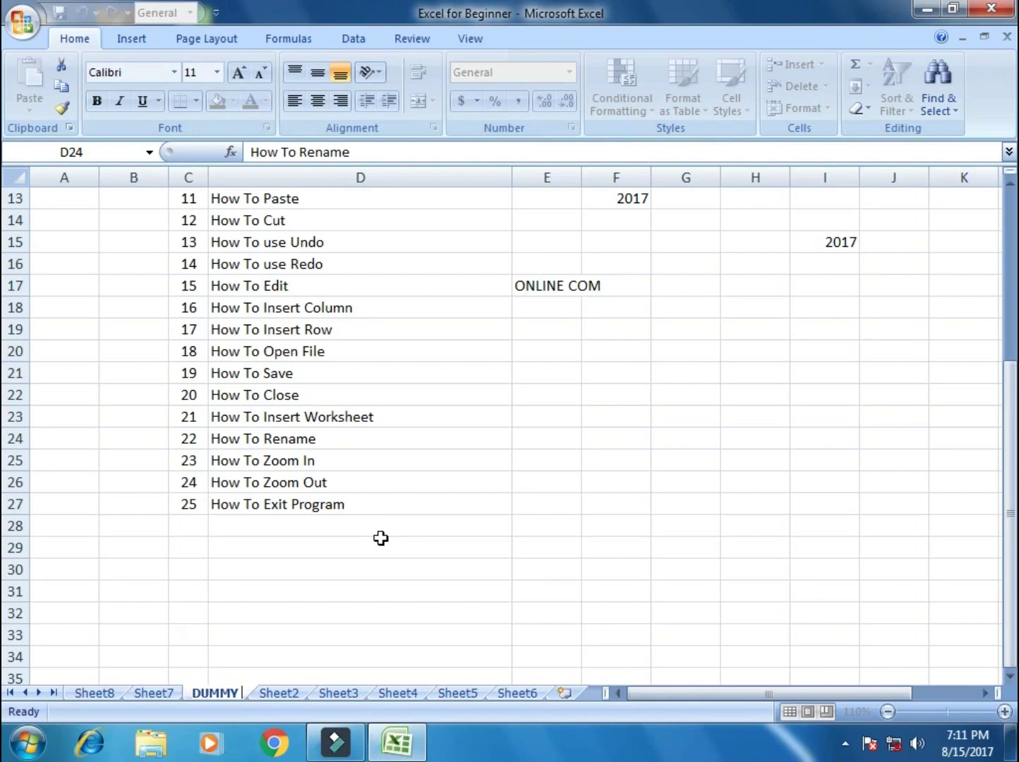
pyautogui.press('BackSpace')
pyautogui.press('BackSpace')
pyautogui.press('BackSpace')
pyautogui.press('BackSpace')
pyautogui.press('BackSpace')
pyautogui.write('JANUARY')
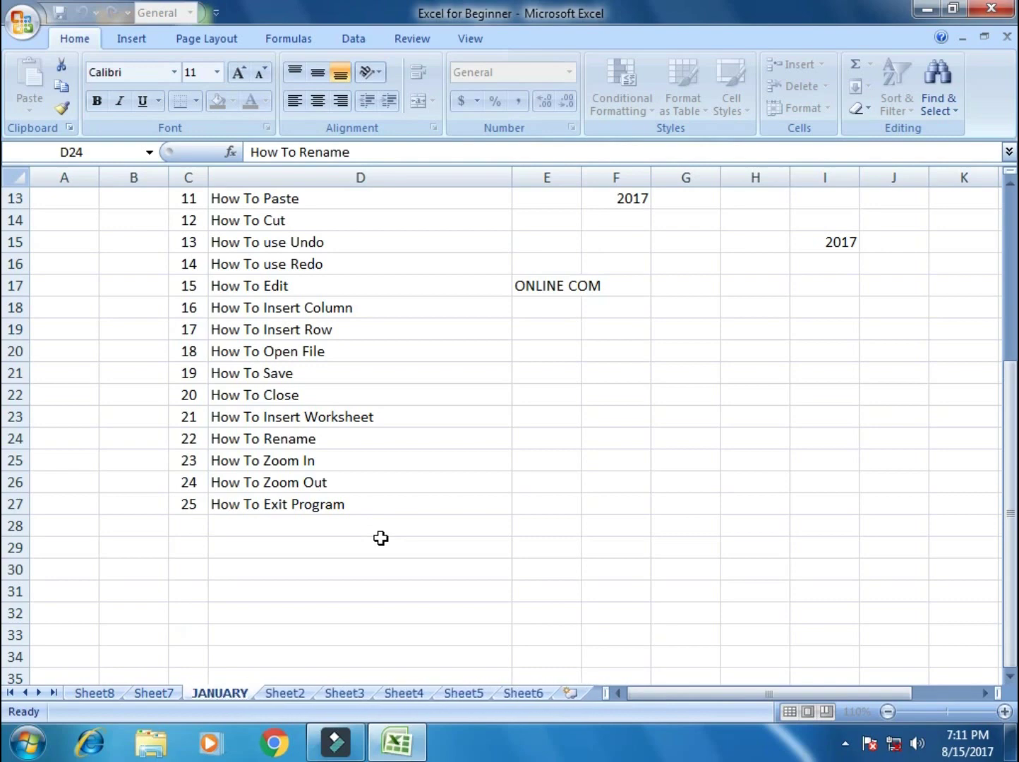
# Step: Rename Sheet2 as FEB and confirm the name by switching to Sheet3
pyautogui.click(291, 696)
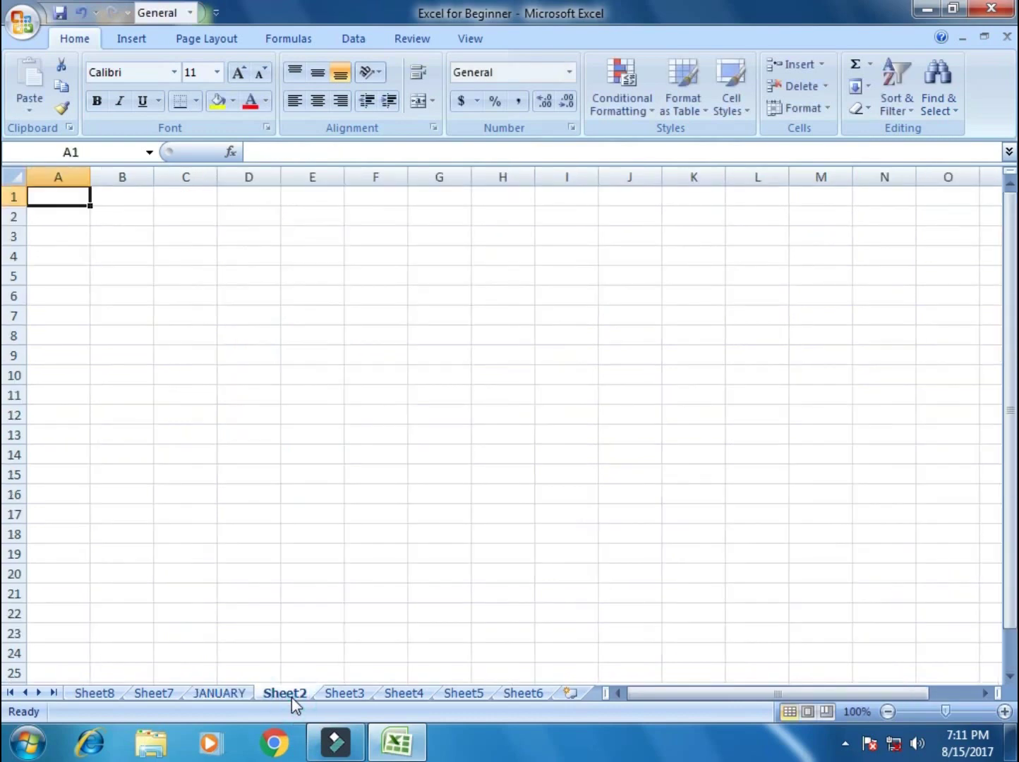
pyautogui.doubleClick(291, 695)
pyautogui.write('FEB')
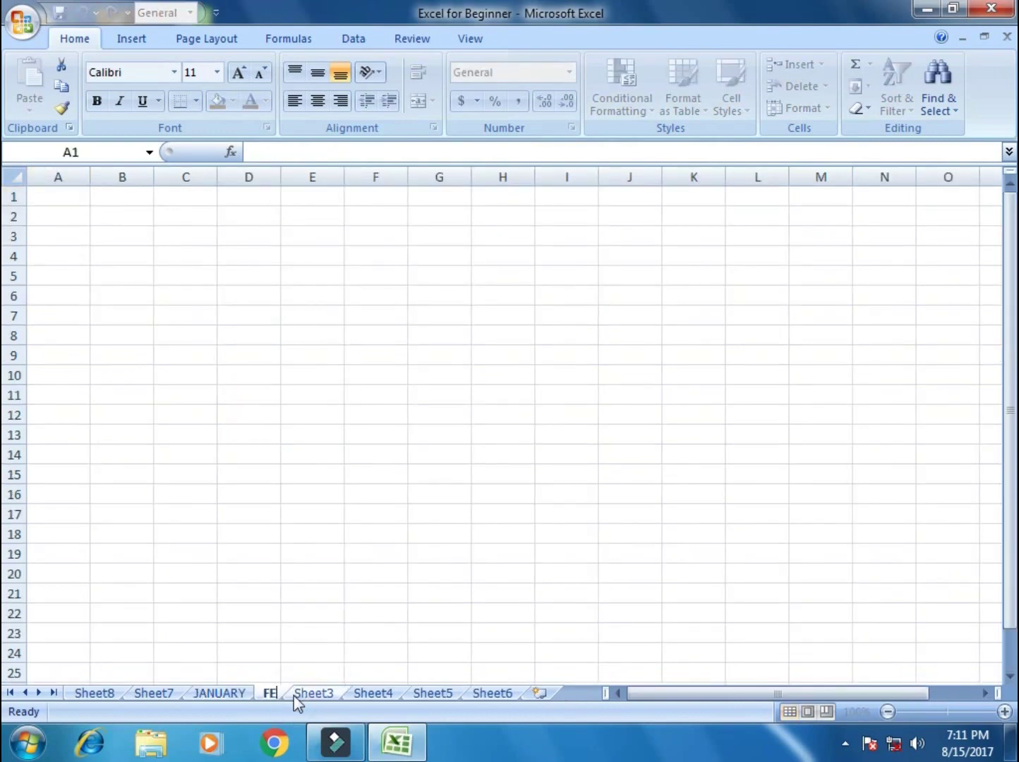
pyautogui.click(319, 697)
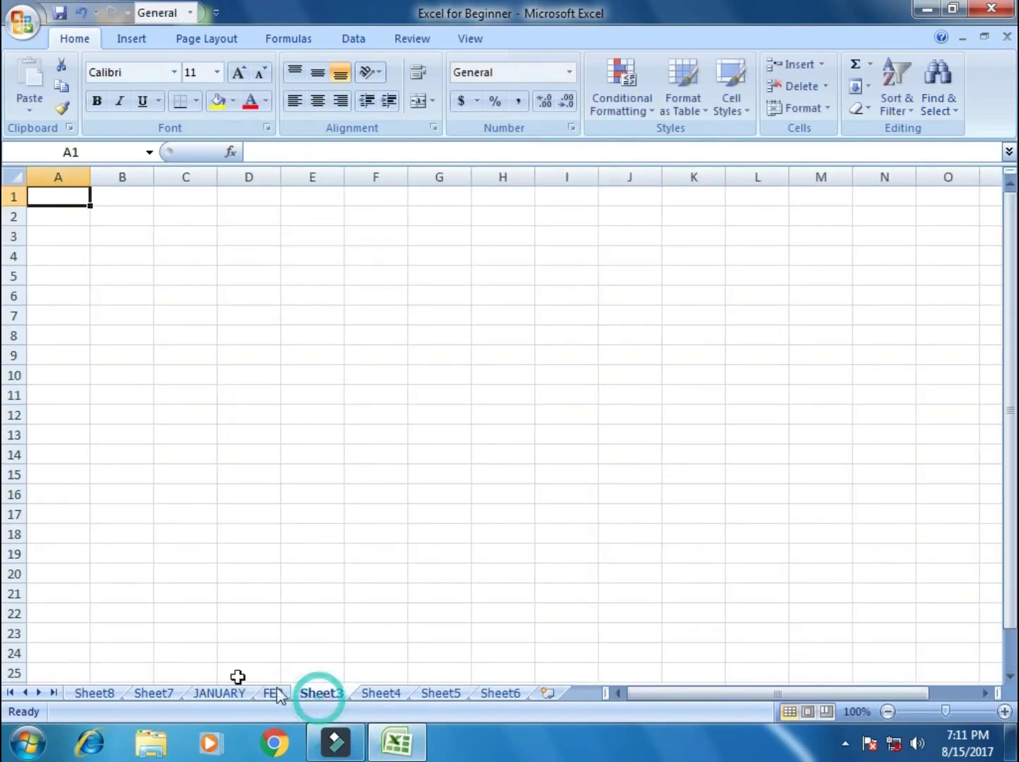
# Step: Set the JANUARY sheet's tab color to the standard light green
pyautogui.click(220, 695)
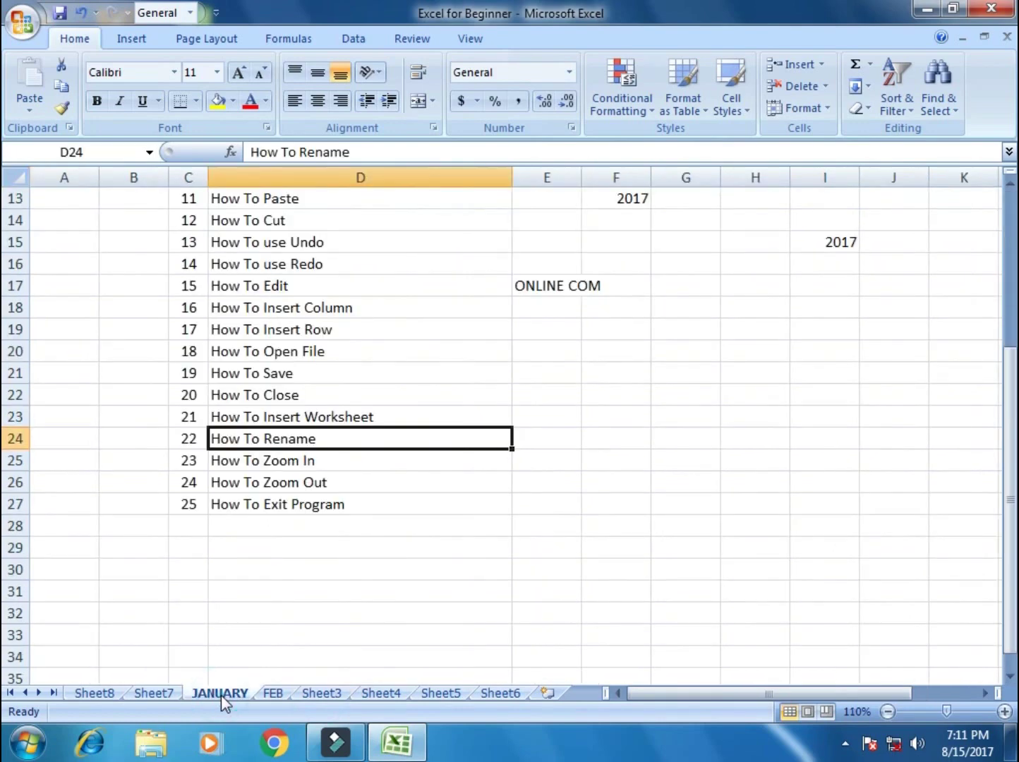
pyautogui.rightClick(220, 695)
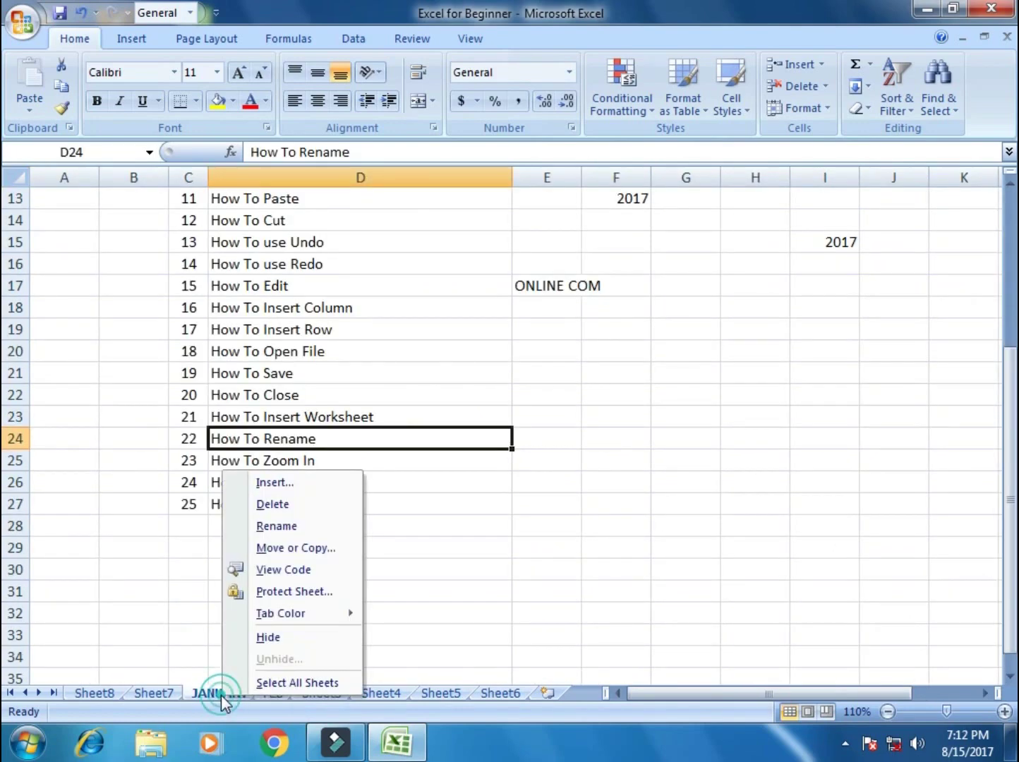
pyautogui.moveTo(293, 620)
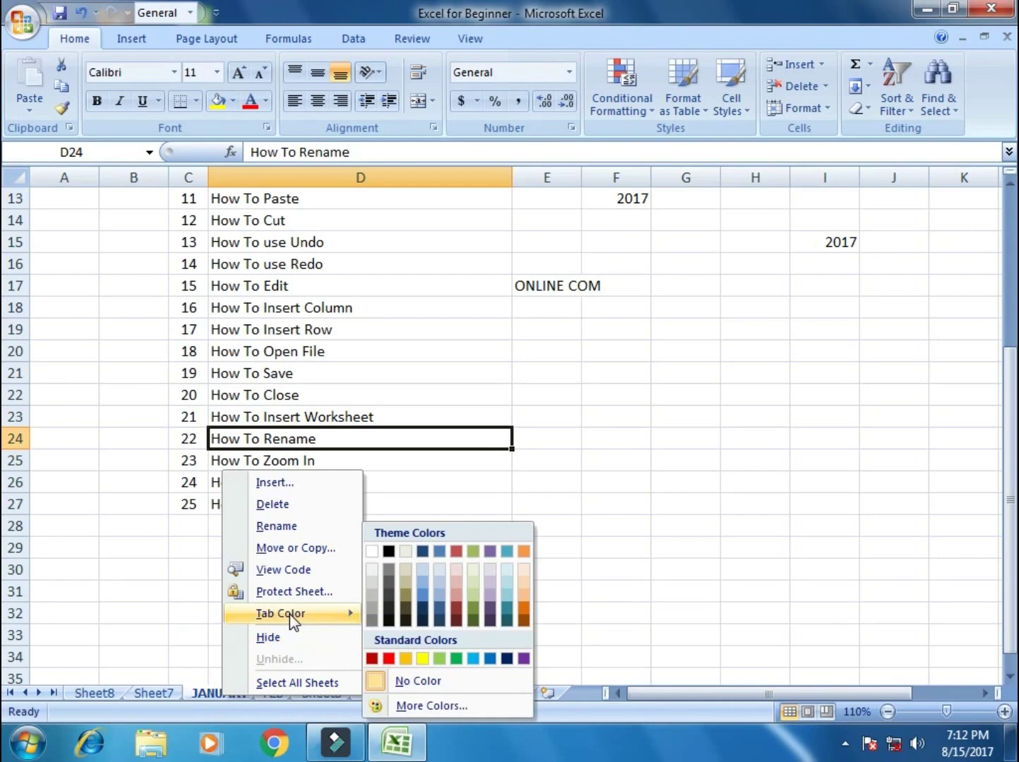
pyautogui.click(440, 659)
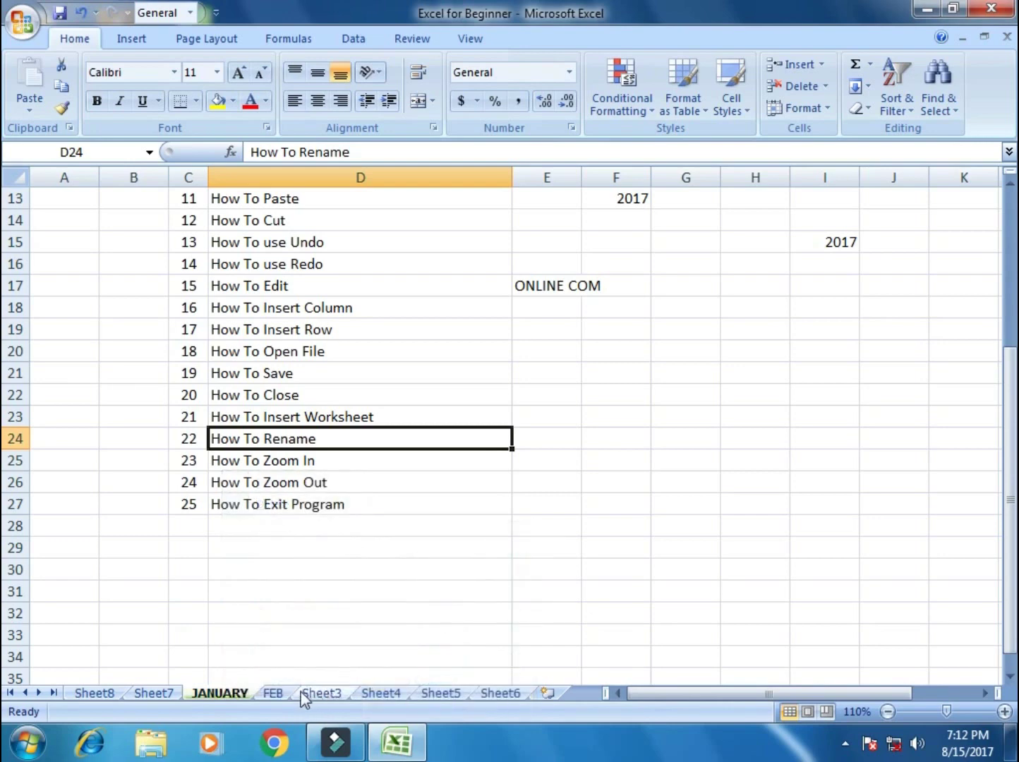
# Step: Set the FEB sheet's tab color to the standard green
pyautogui.rightClick(273, 693)
pyautogui.moveTo(367, 606)
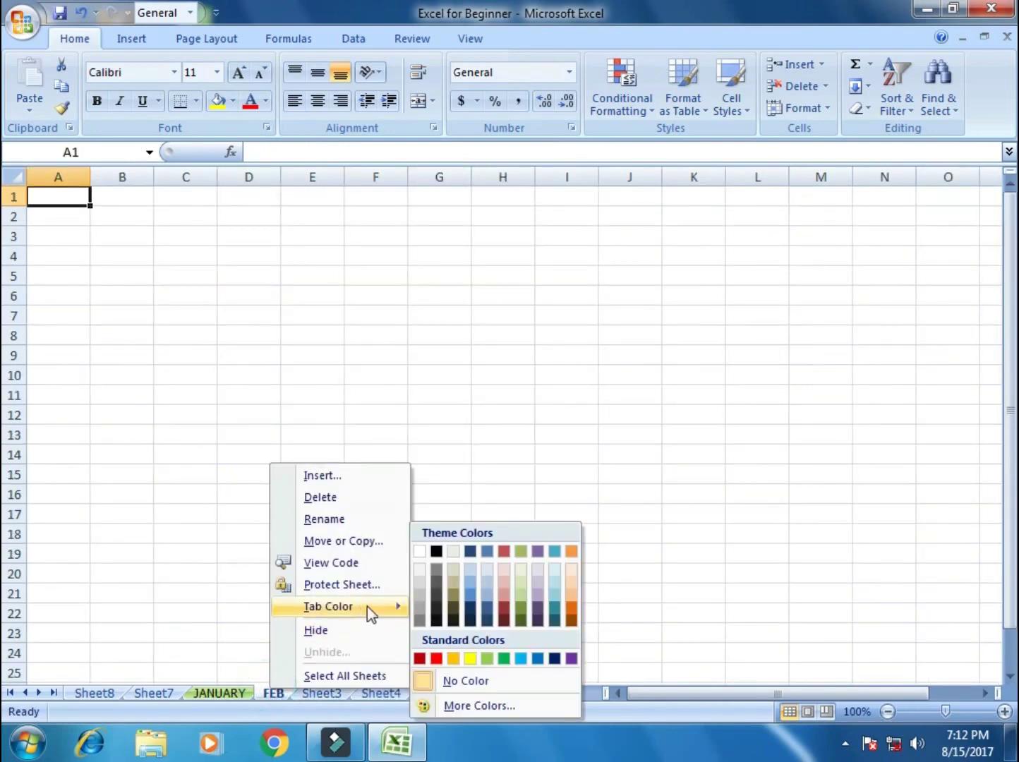
pyautogui.click(510, 657)
# Step: Set the FEB sheet's tab color to the standard red
pyautogui.rightClick(272, 693)
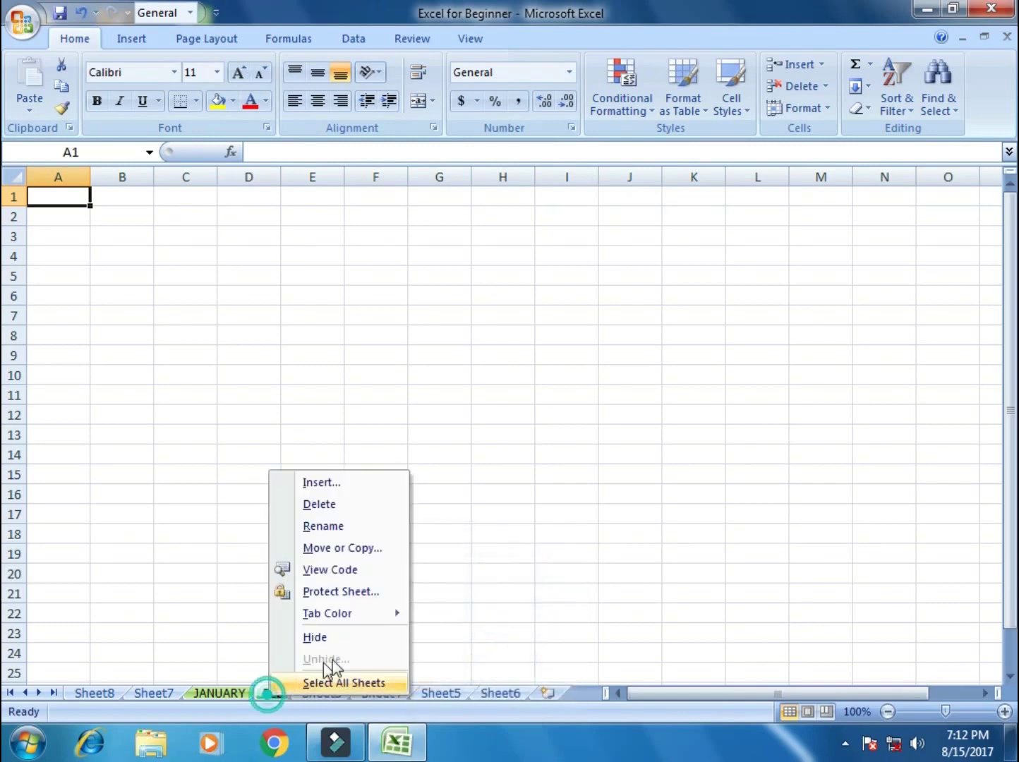
pyautogui.moveTo(383, 616)
pyautogui.click(433, 658)
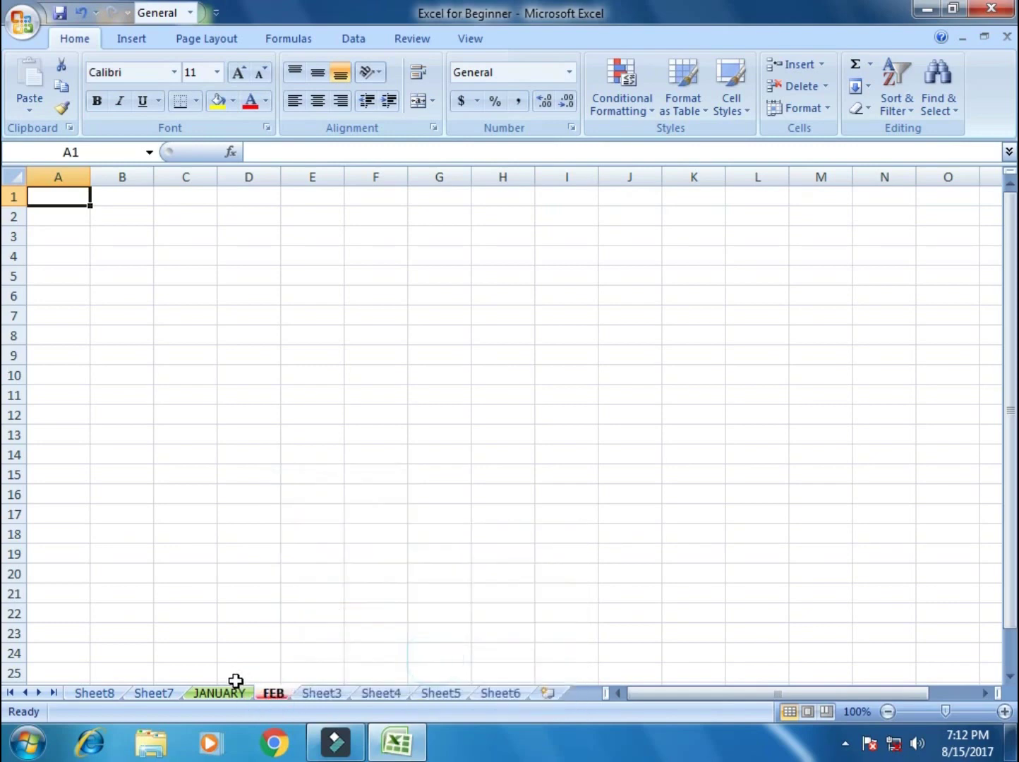
# Step: Return to the JANUARY sheet and go through the How To Zoom In and How To Zoom Out topics in D25 and D26
pyautogui.click(224, 693)
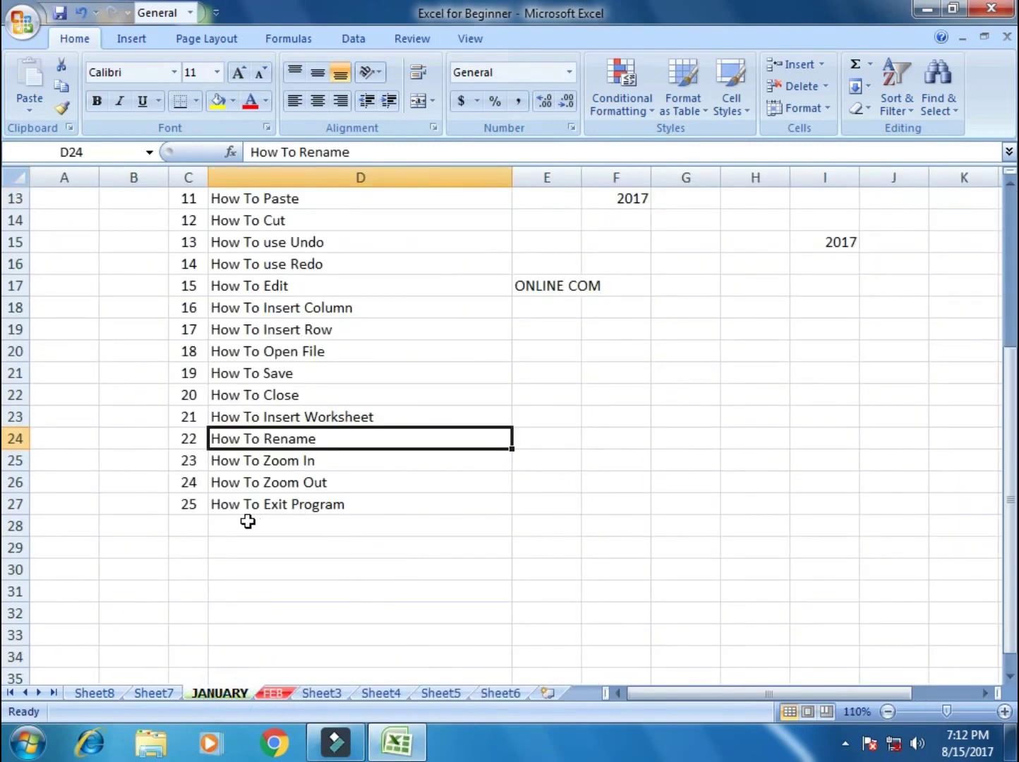
pyautogui.click(351, 463)
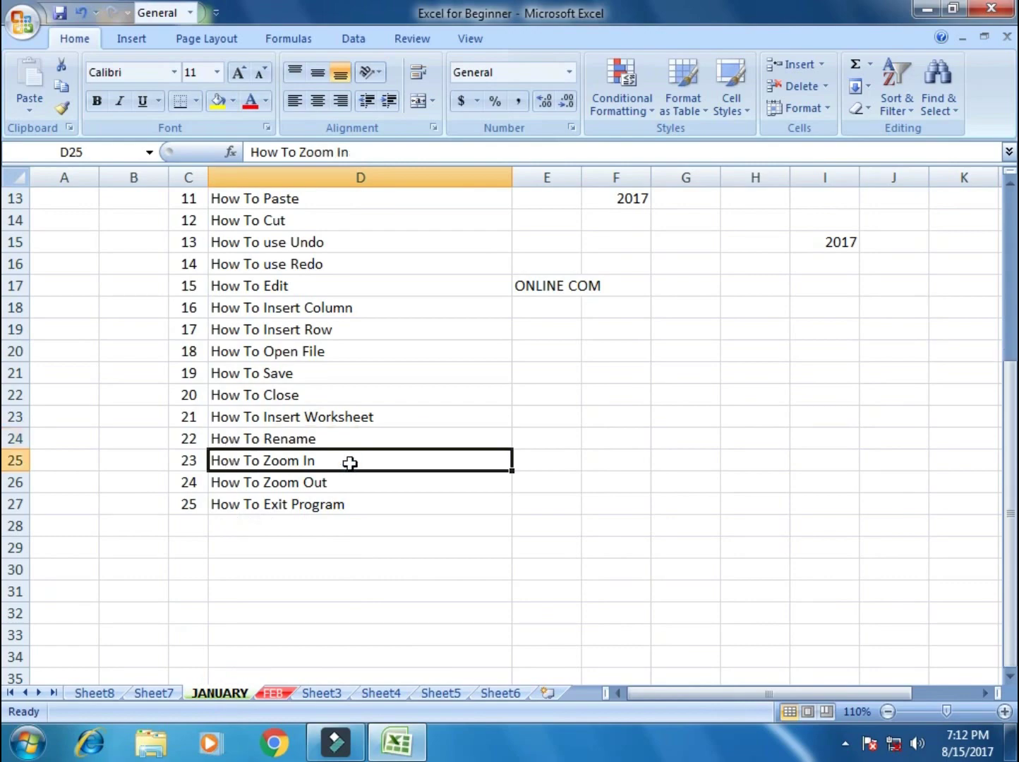
pyautogui.click(350, 478)
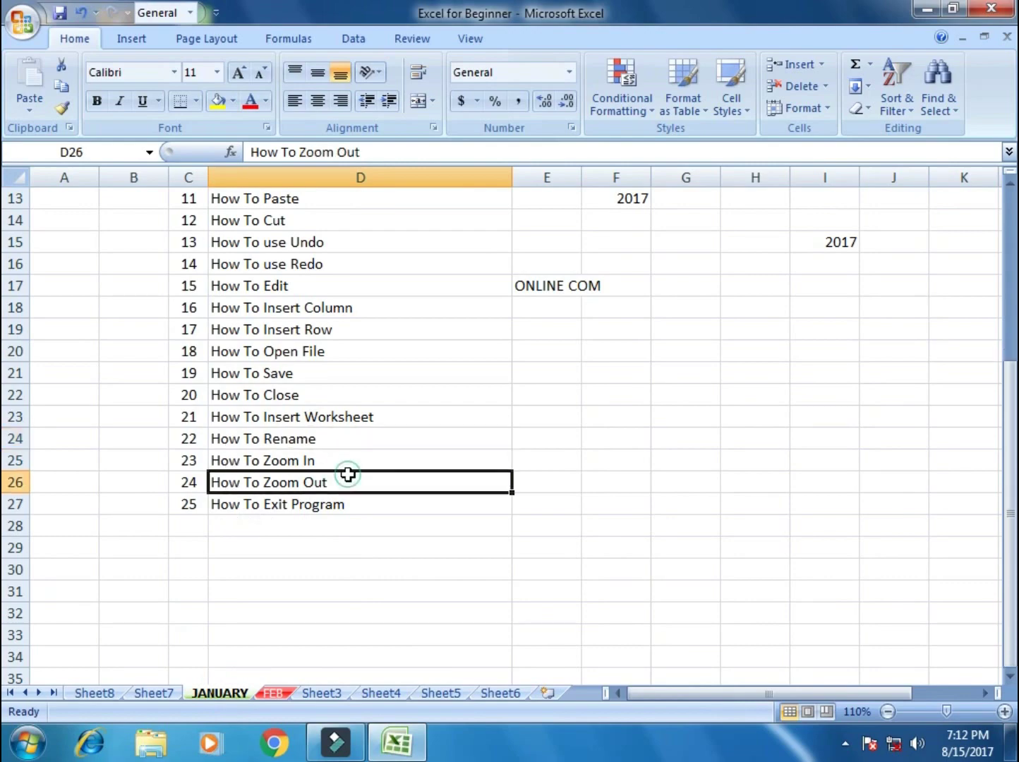
# Step: Zoom the JANUARY sheet out three levels and back in to 110%, and select the empty cell D28
pyautogui.click(888, 712)
pyautogui.click(888, 712)
pyautogui.click(888, 712)
pyautogui.click(1005, 712)
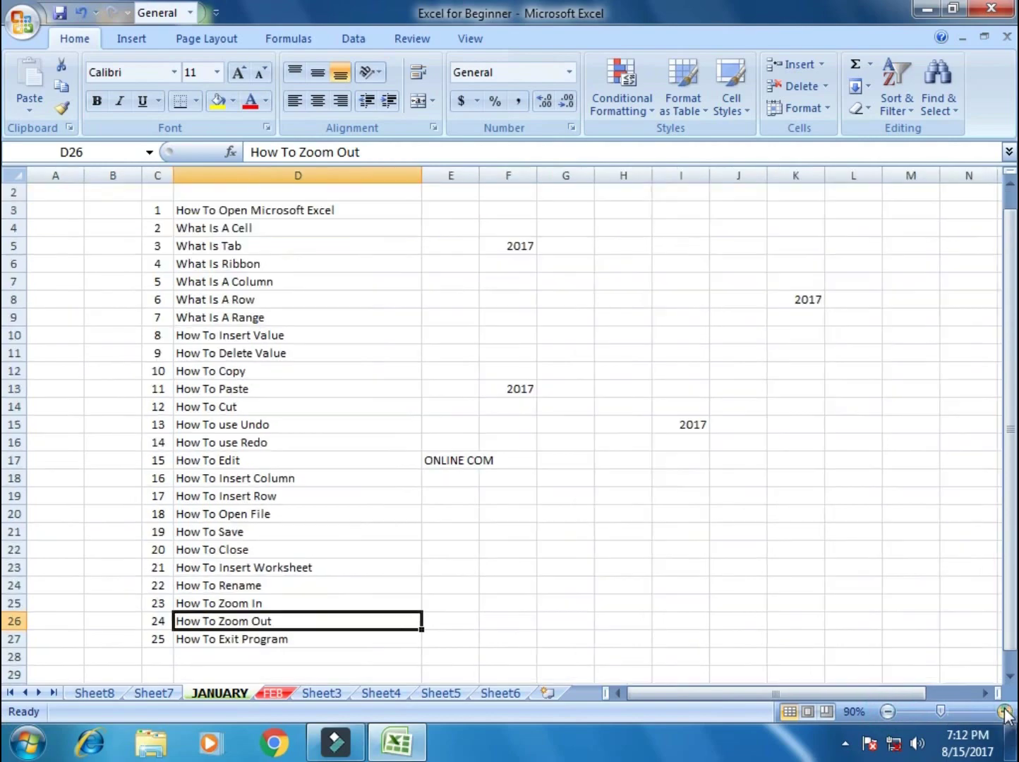
pyautogui.click(1005, 711)
pyautogui.click(1005, 712)
pyautogui.click(428, 572)
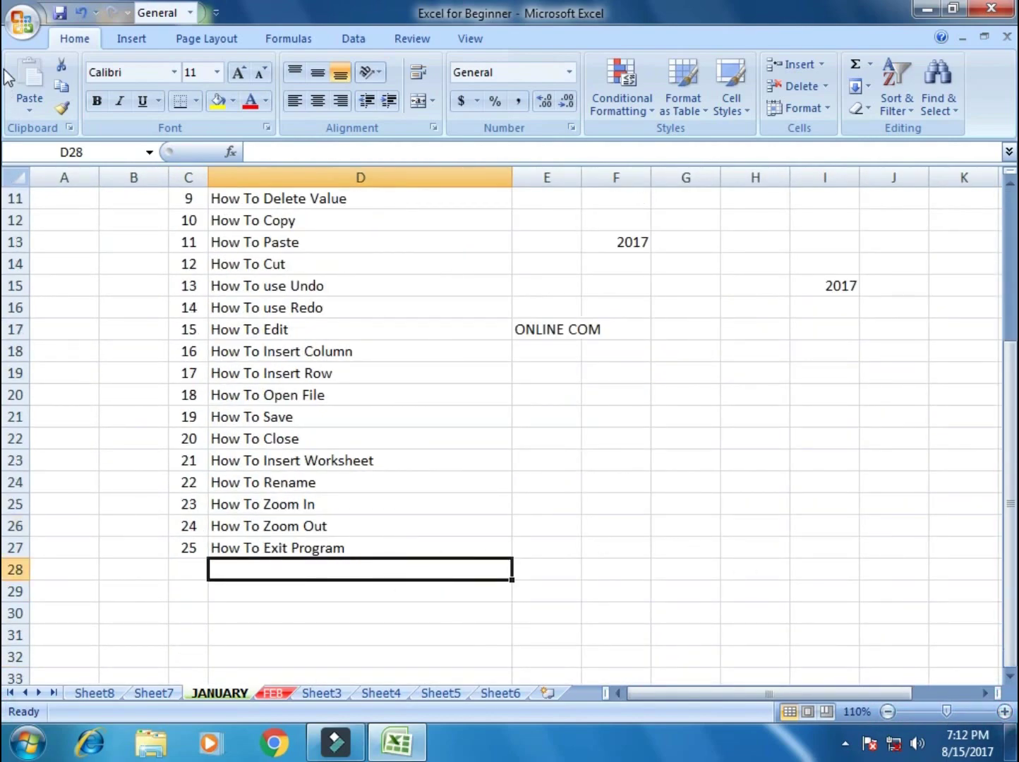
# Step: Exit Excel and save the changes to Excel for Beginner.xlsx
pyautogui.click(24, 27)
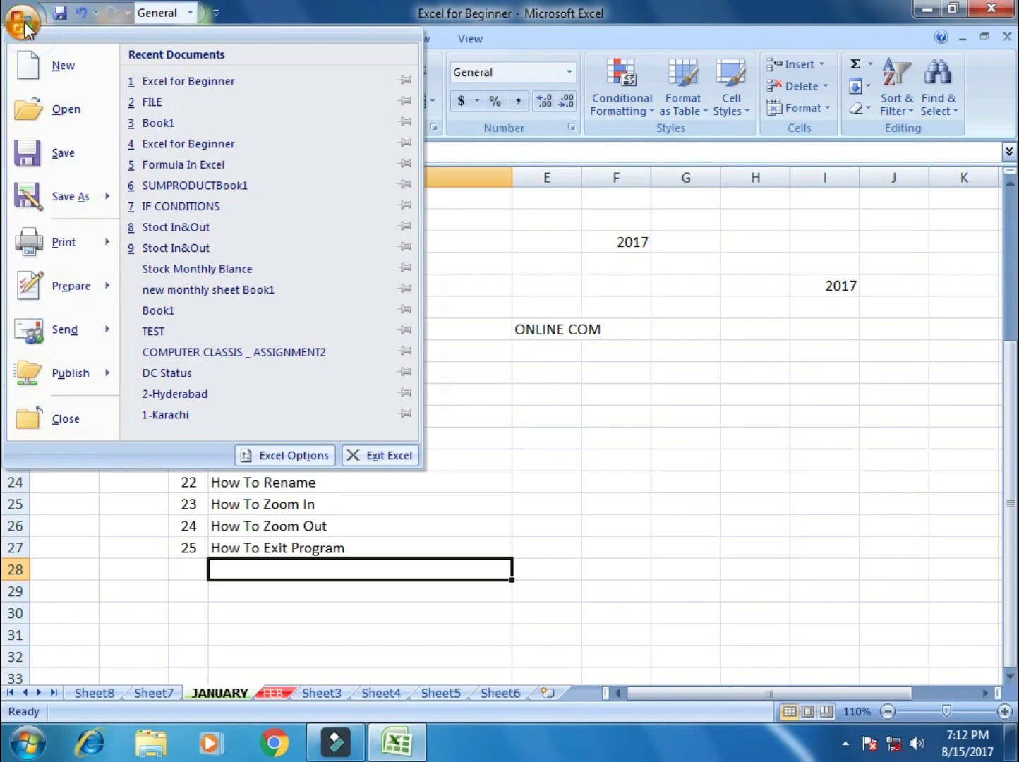
pyautogui.click(387, 456)
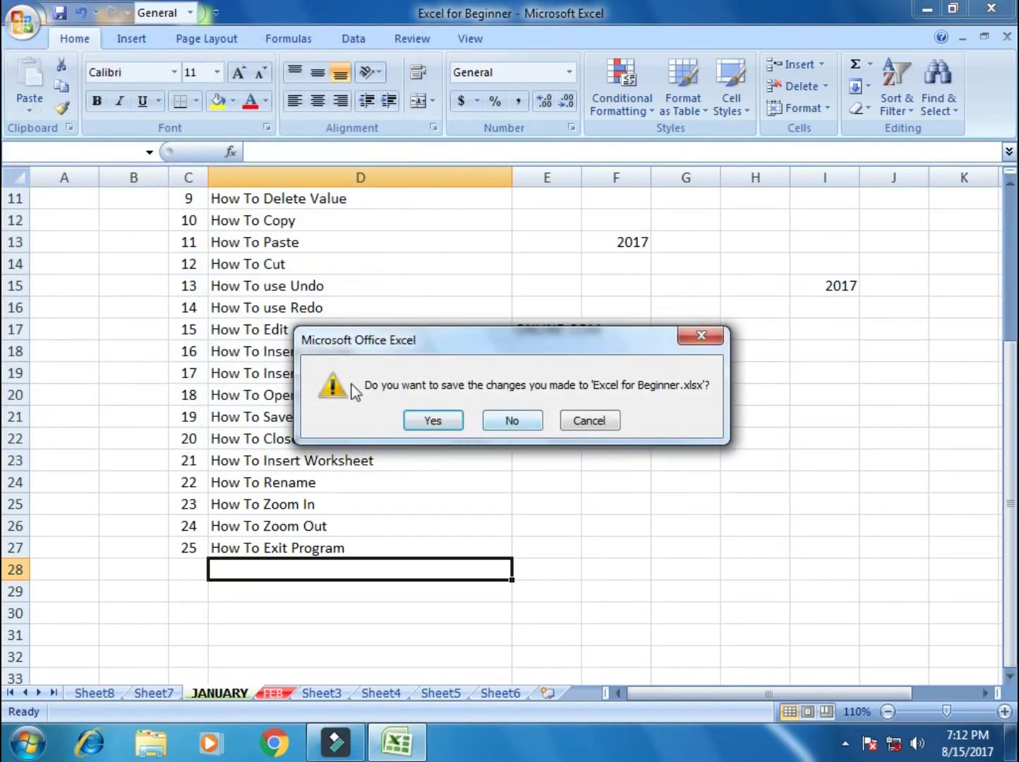
pyautogui.click(433, 419)
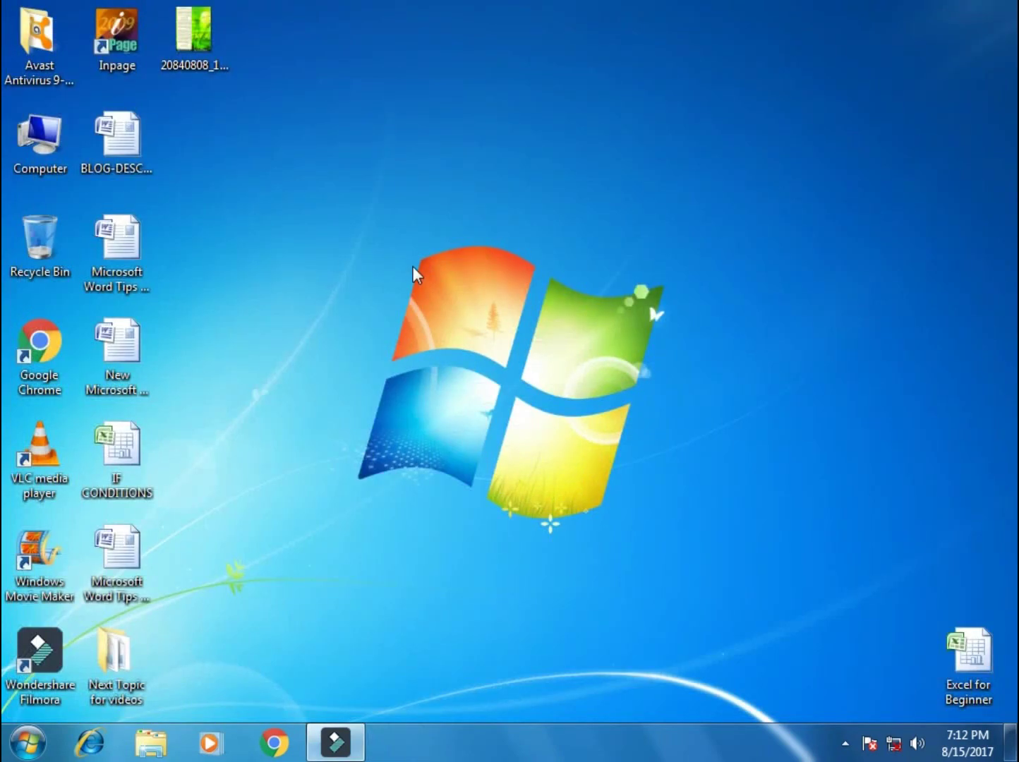